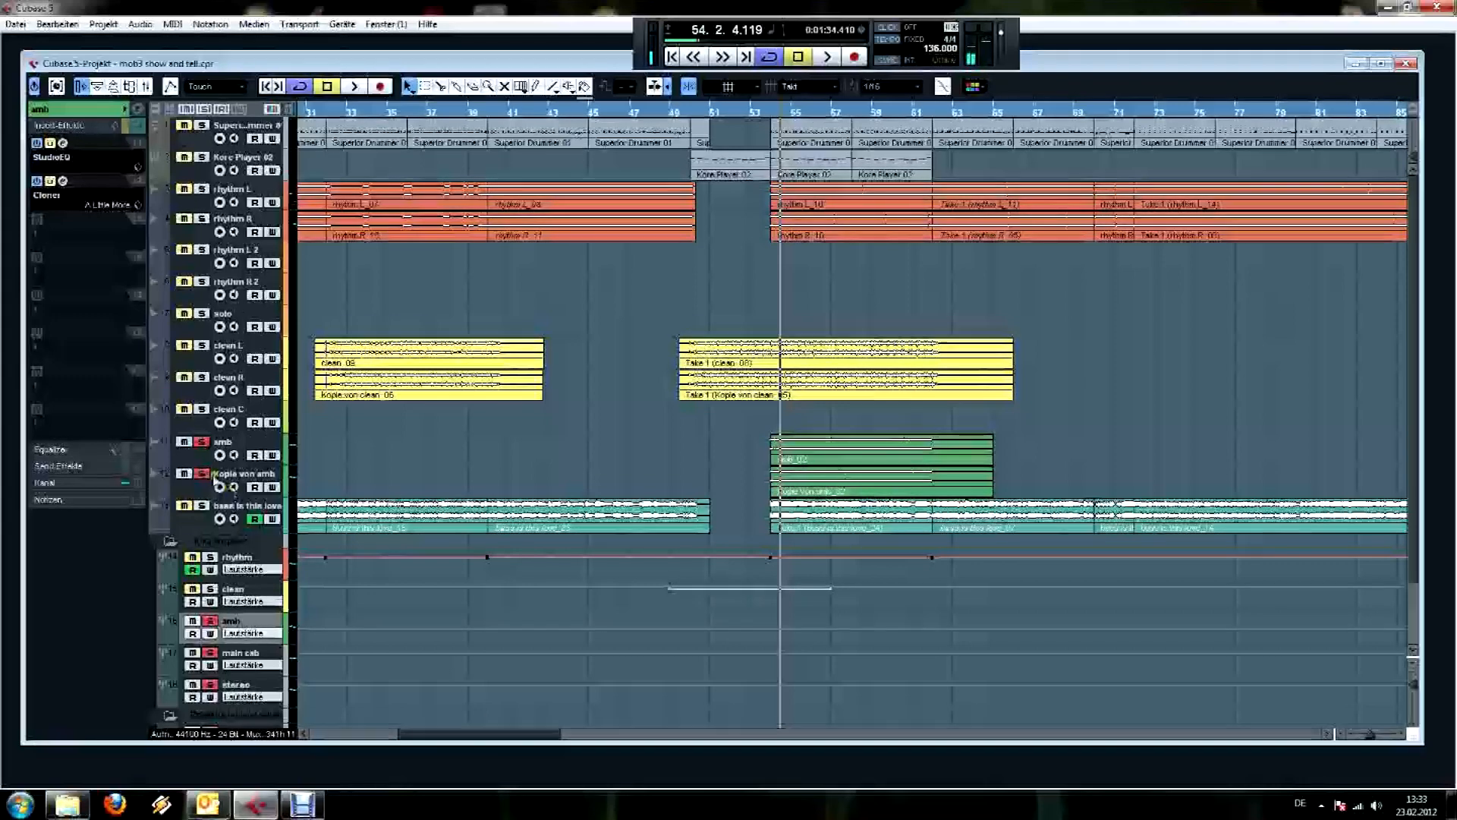
Play the ambient guitar part from bar 54, soloing the amb track alone before adding its copy to compare them.
{"action": "left_click", "coordinate": [189, 460]}
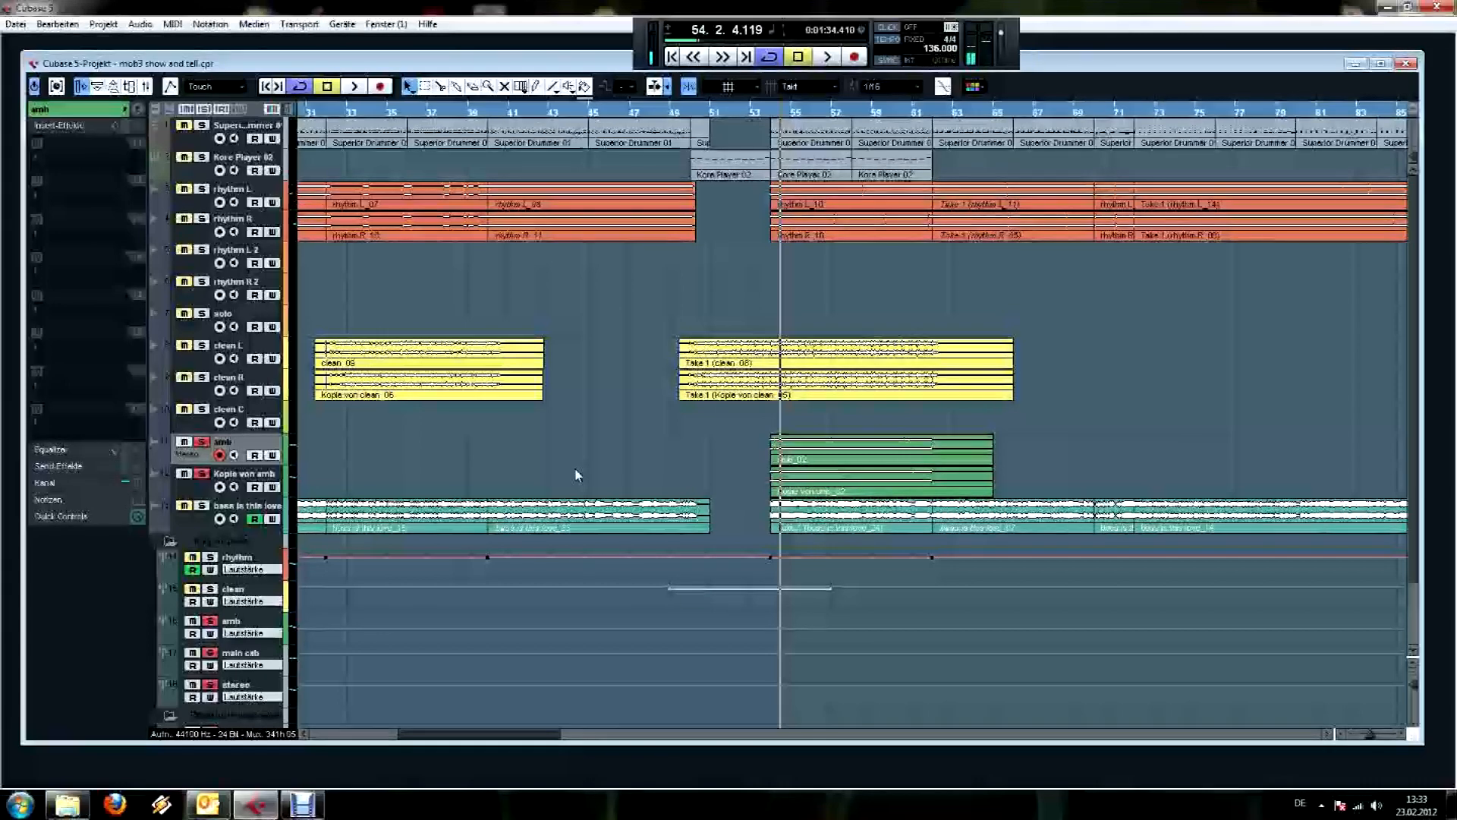
{"action": "left_click", "coordinate": [771, 113]}
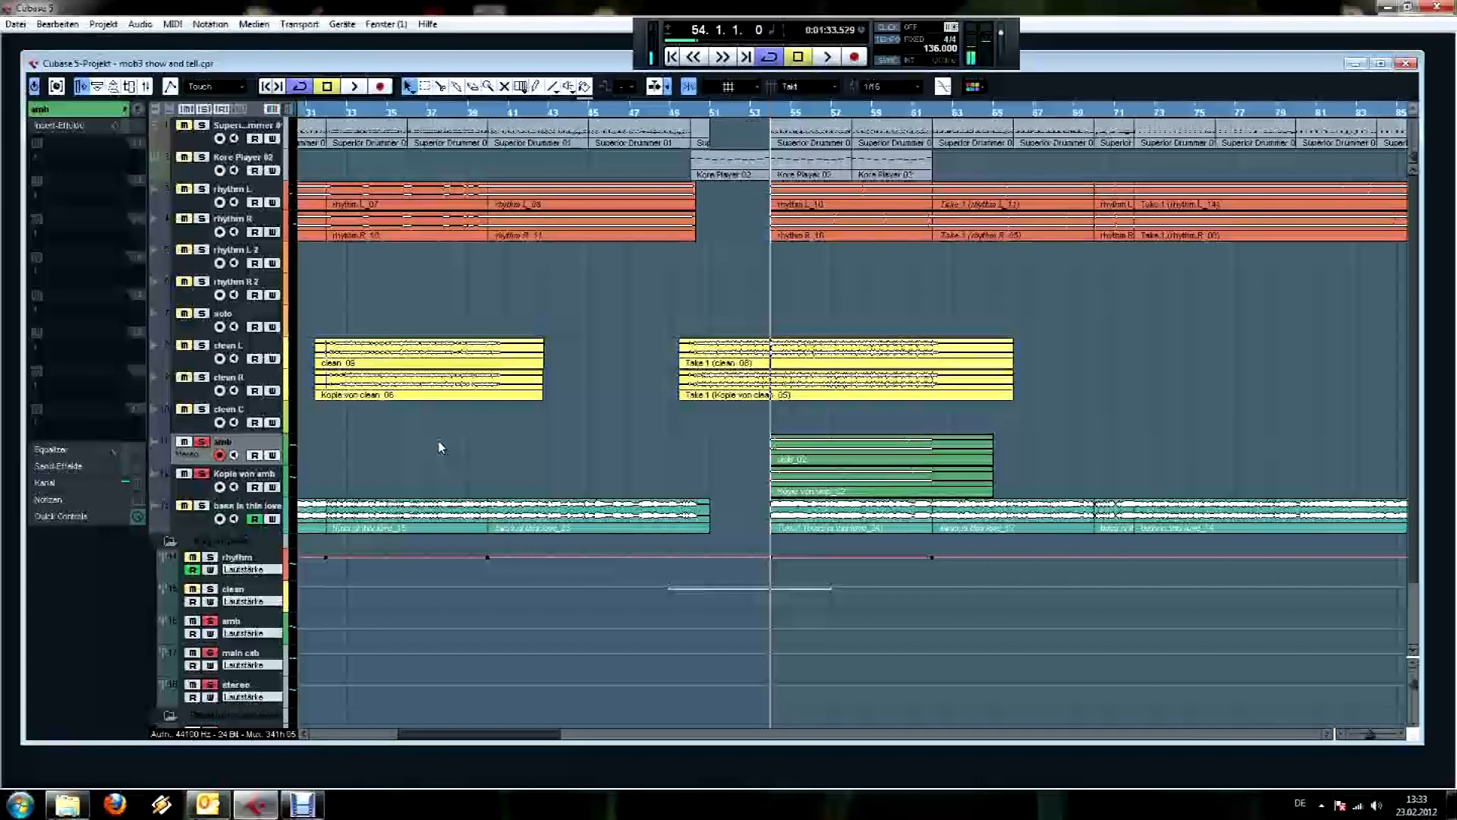
{"action": "left_click", "coordinate": [201, 492]}
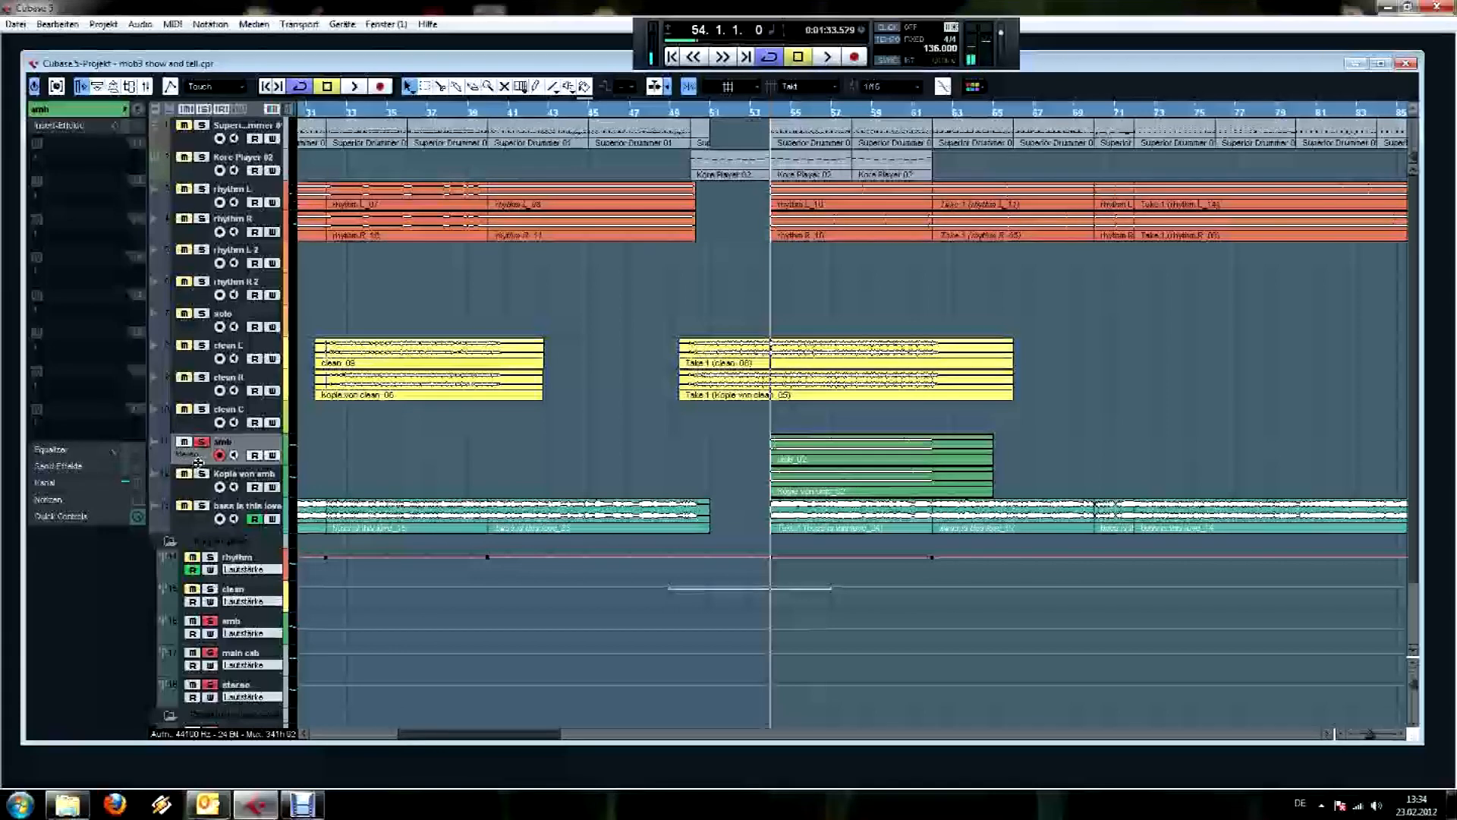
{"action": "left_click", "coordinate": [191, 497]}
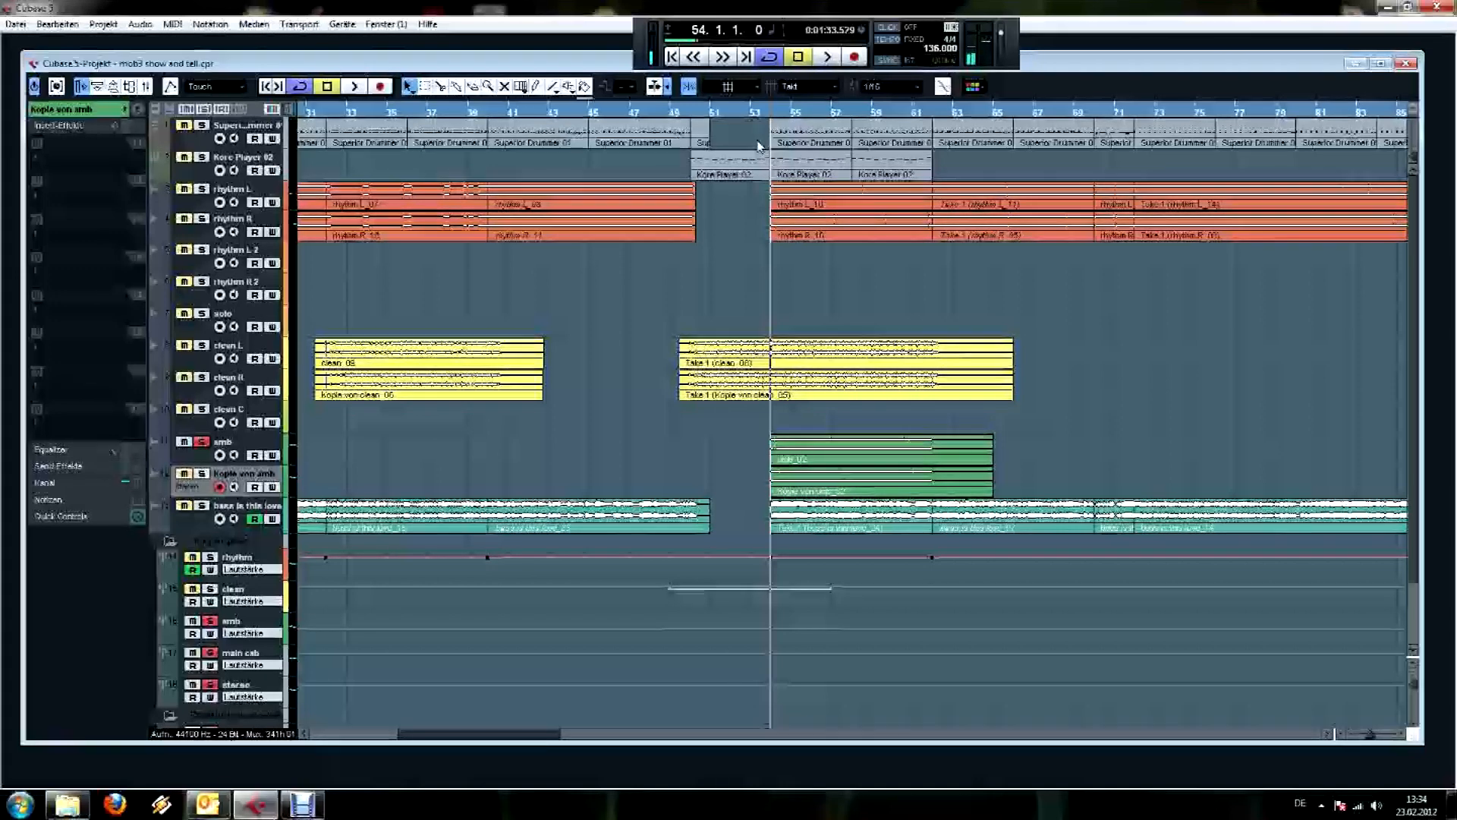
{"action": "key", "text": "space"}
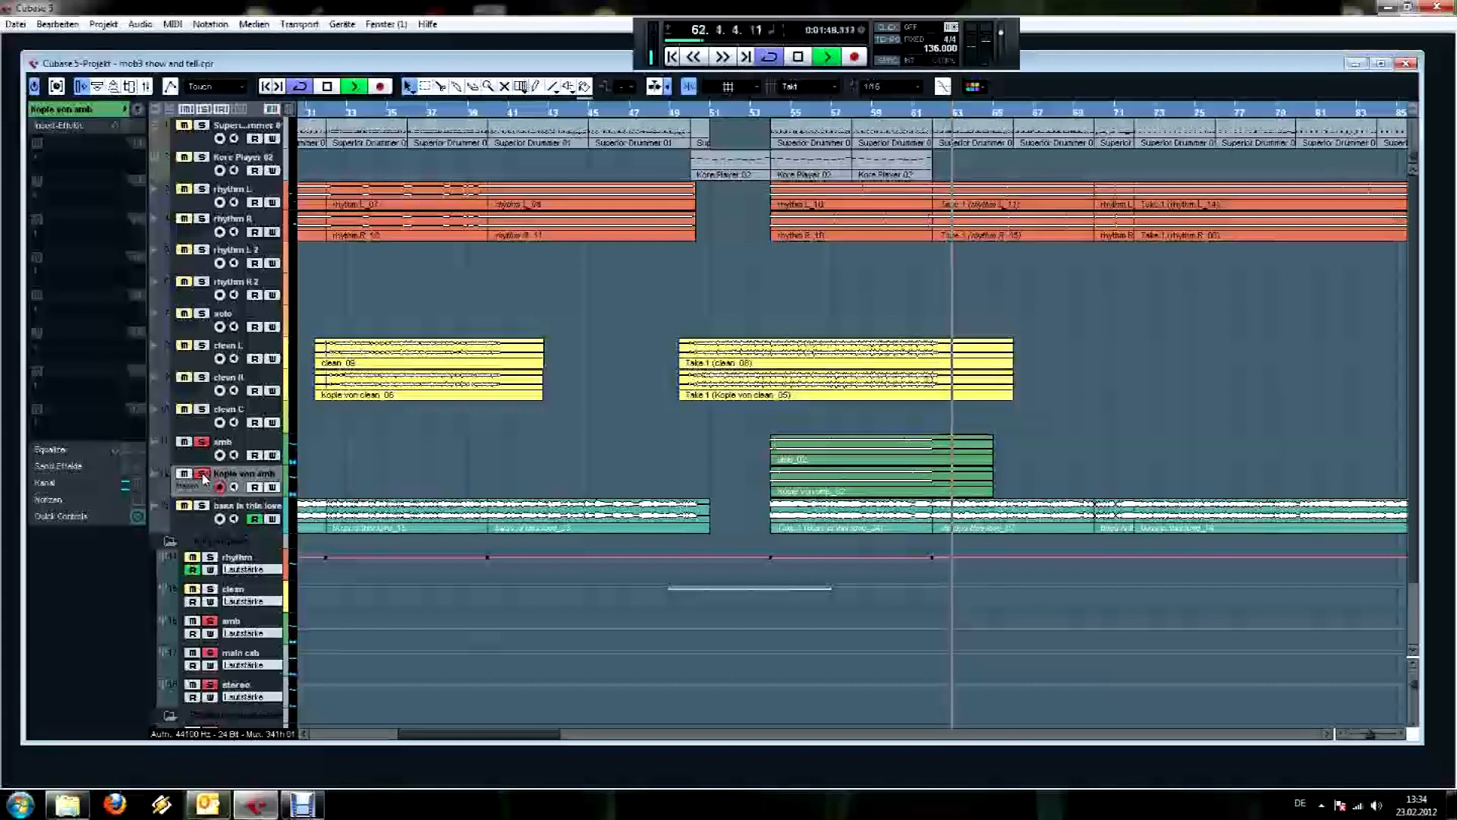
{"action": "key", "text": "space"}
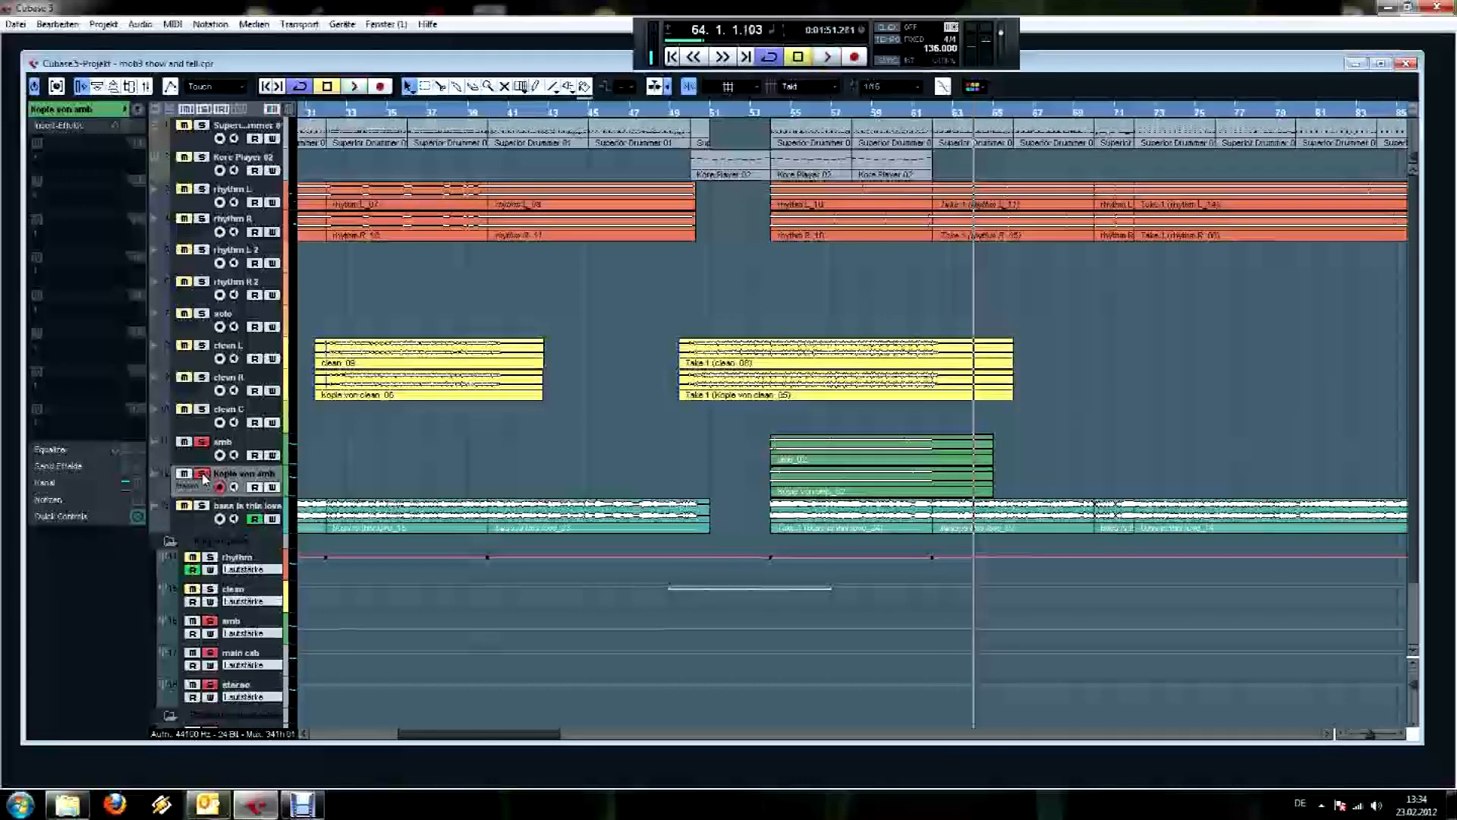
Open the StudioEQ insert on the amb group channel and enable band 1, the low cut at about 160 Hz.
{"action": "left_click", "coordinate": [938, 113]}
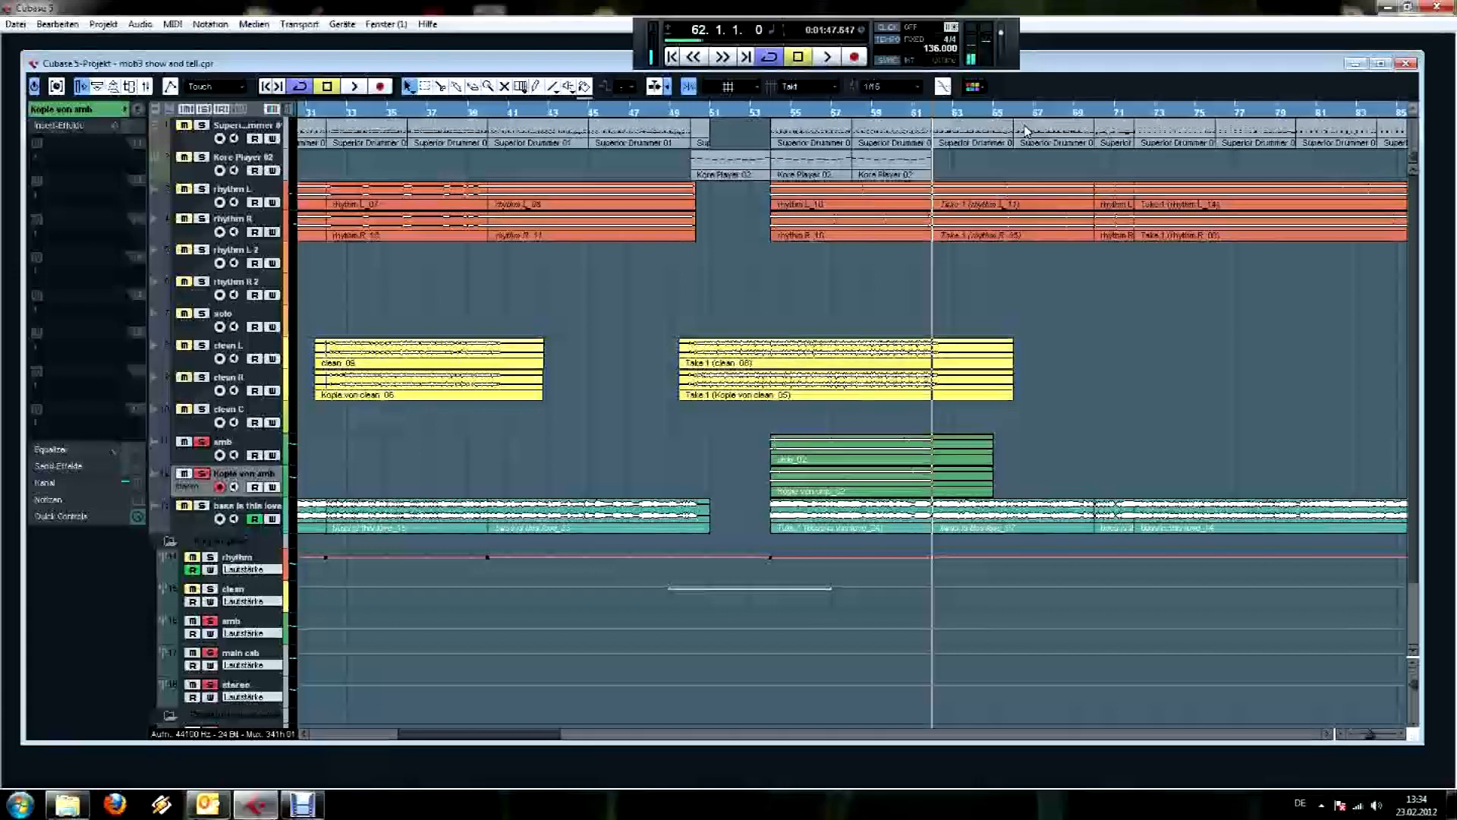
{"action": "left_click", "coordinate": [193, 459]}
{"action": "left_click", "coordinate": [198, 477]}
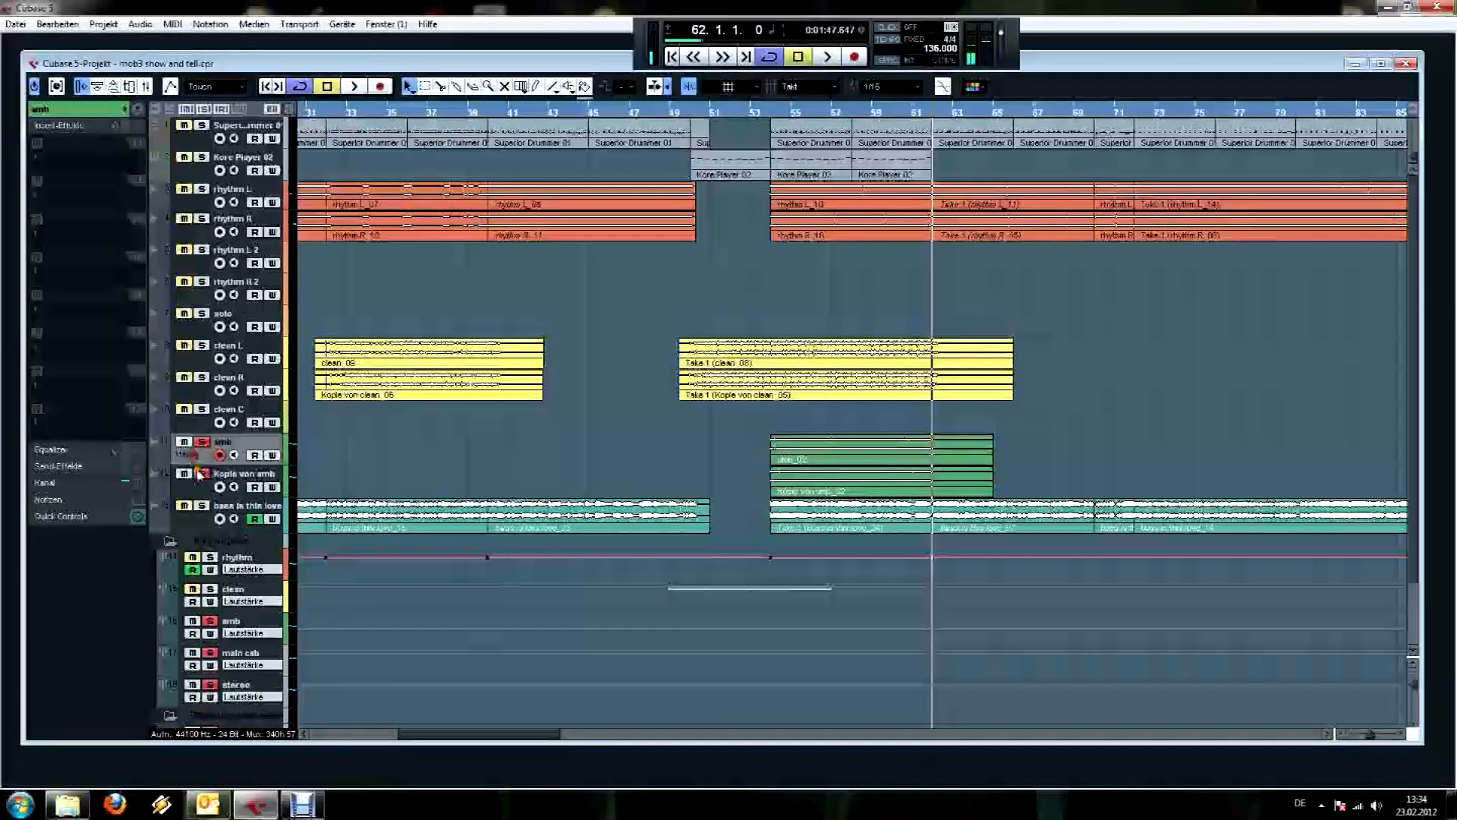
{"action": "left_click", "coordinate": [174, 632]}
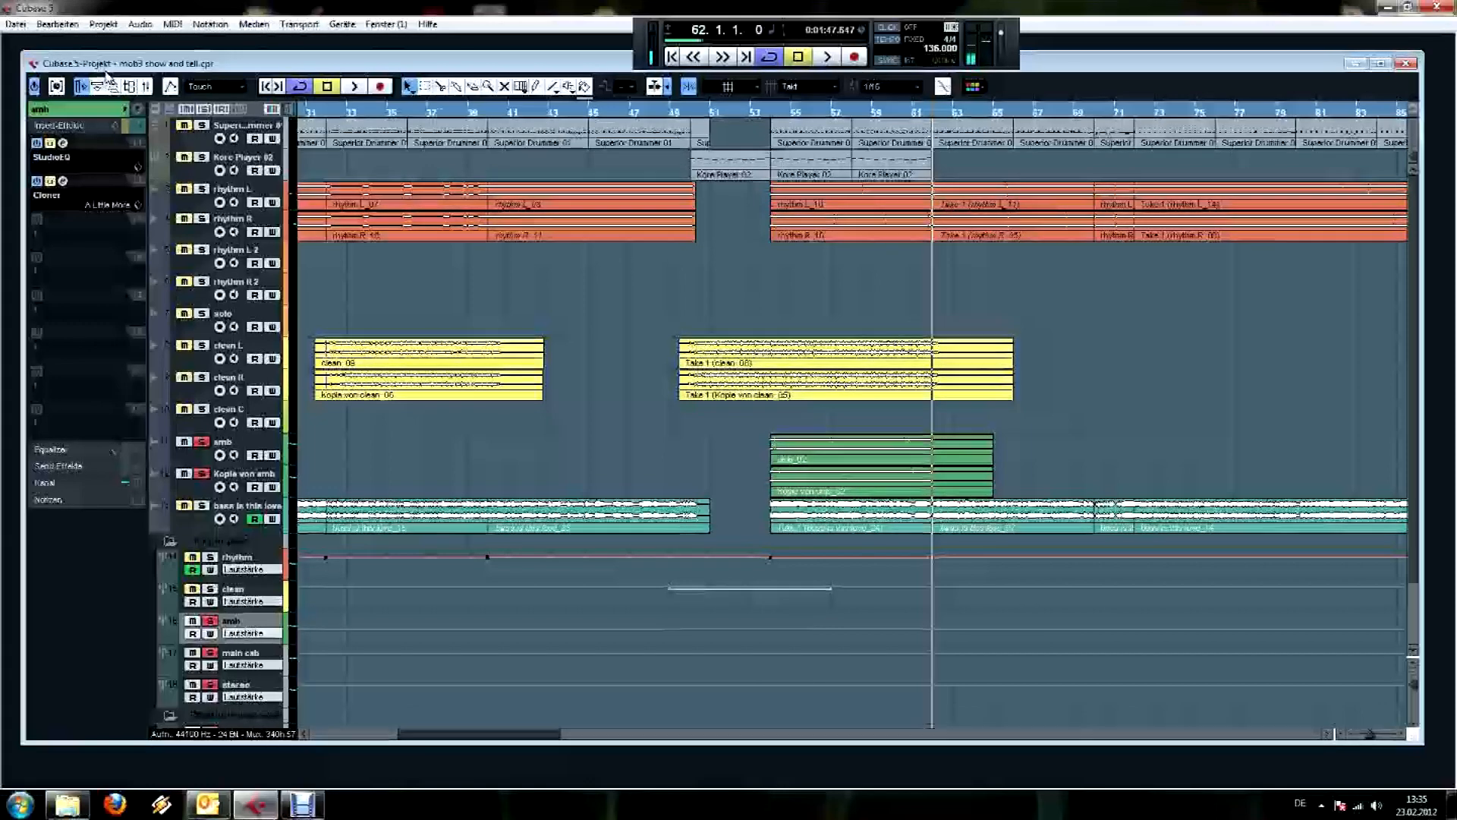
{"action": "left_click", "coordinate": [63, 143]}
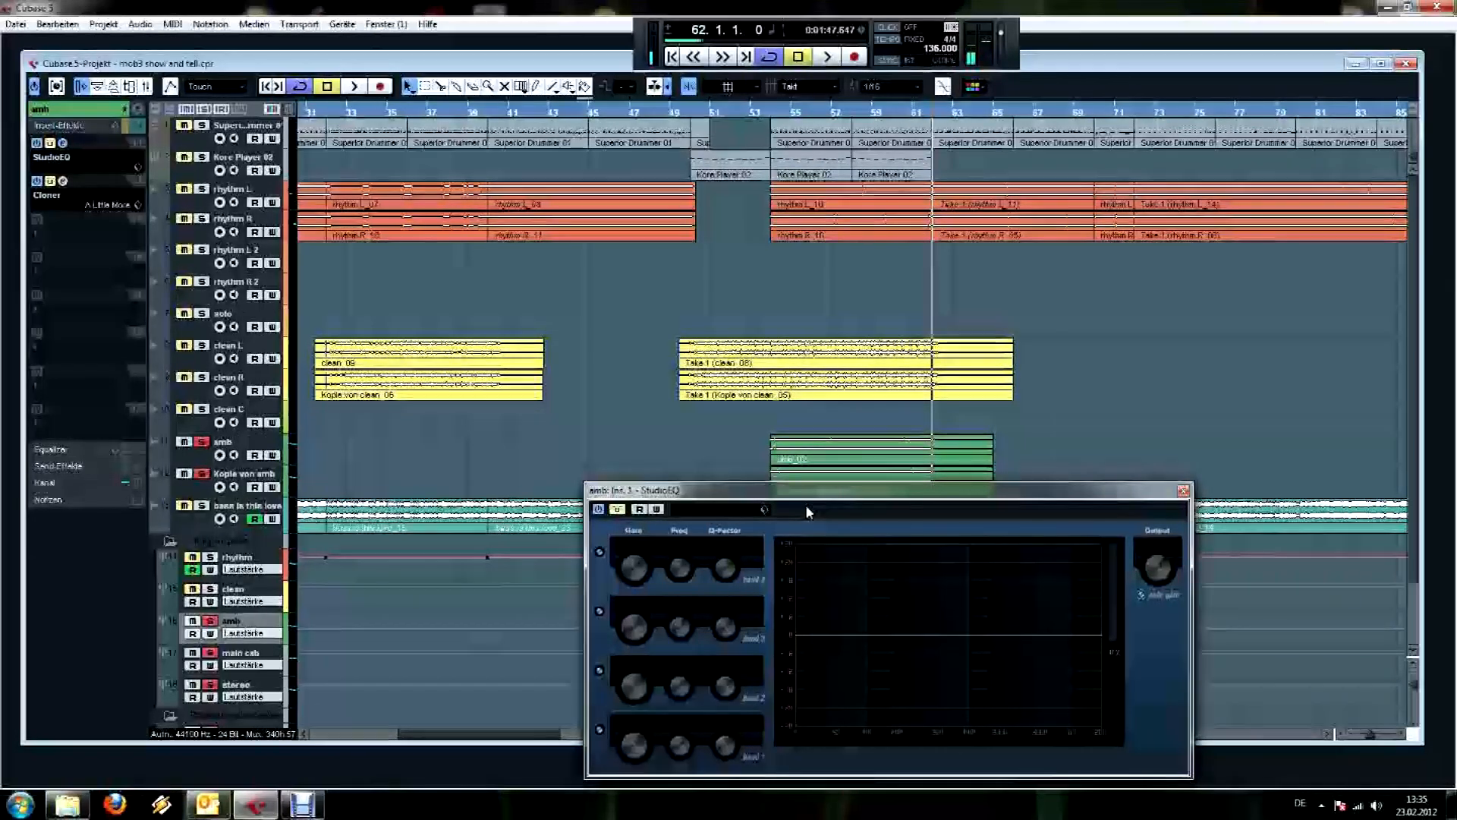
{"action": "left_click", "coordinate": [599, 730]}
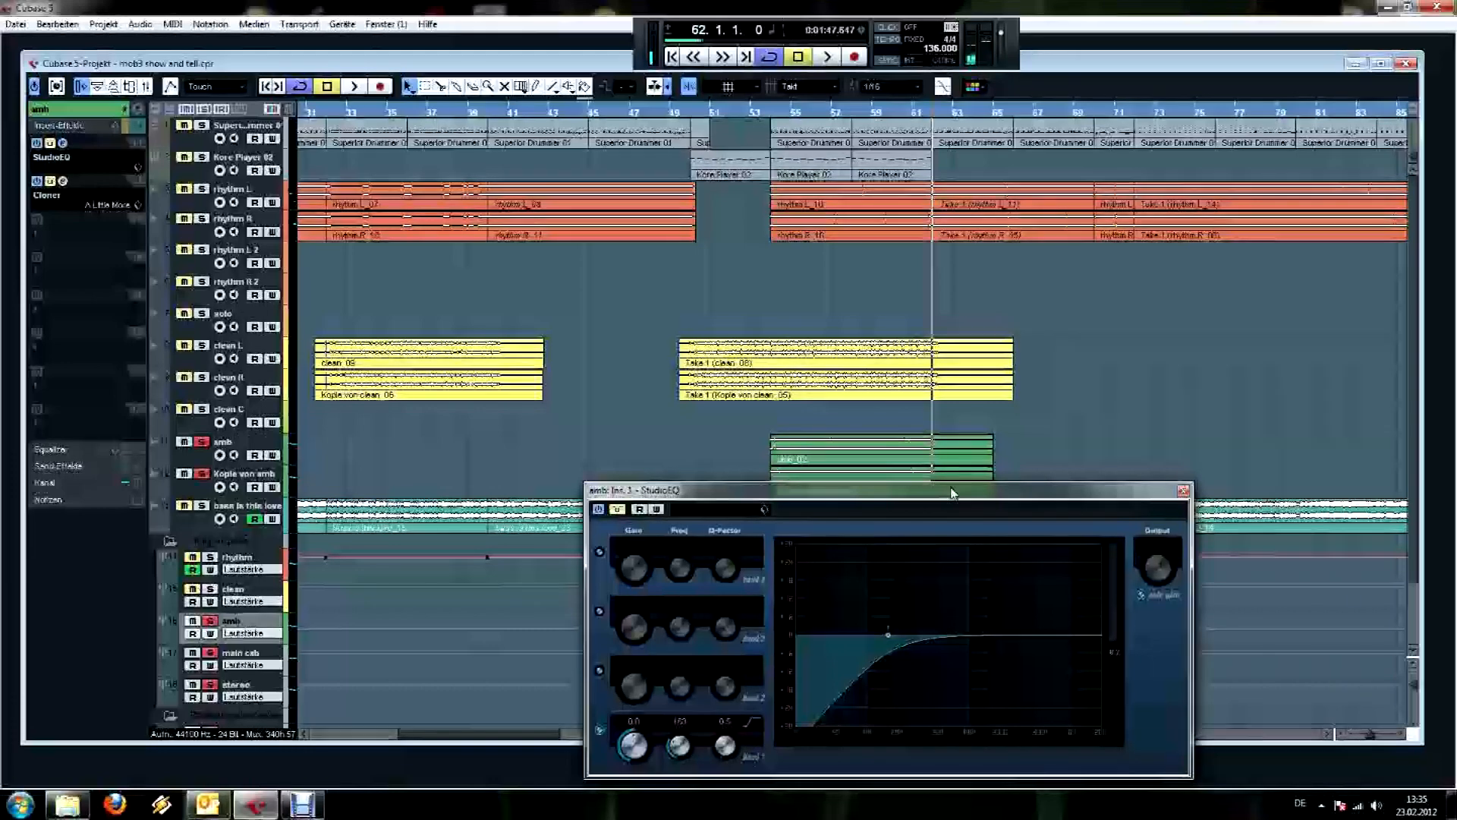
Play from bar 54 while toggling the StudioEQ bypass to compare the low cut, leaving the EQ active.
{"action": "key", "text": "KP_1"}
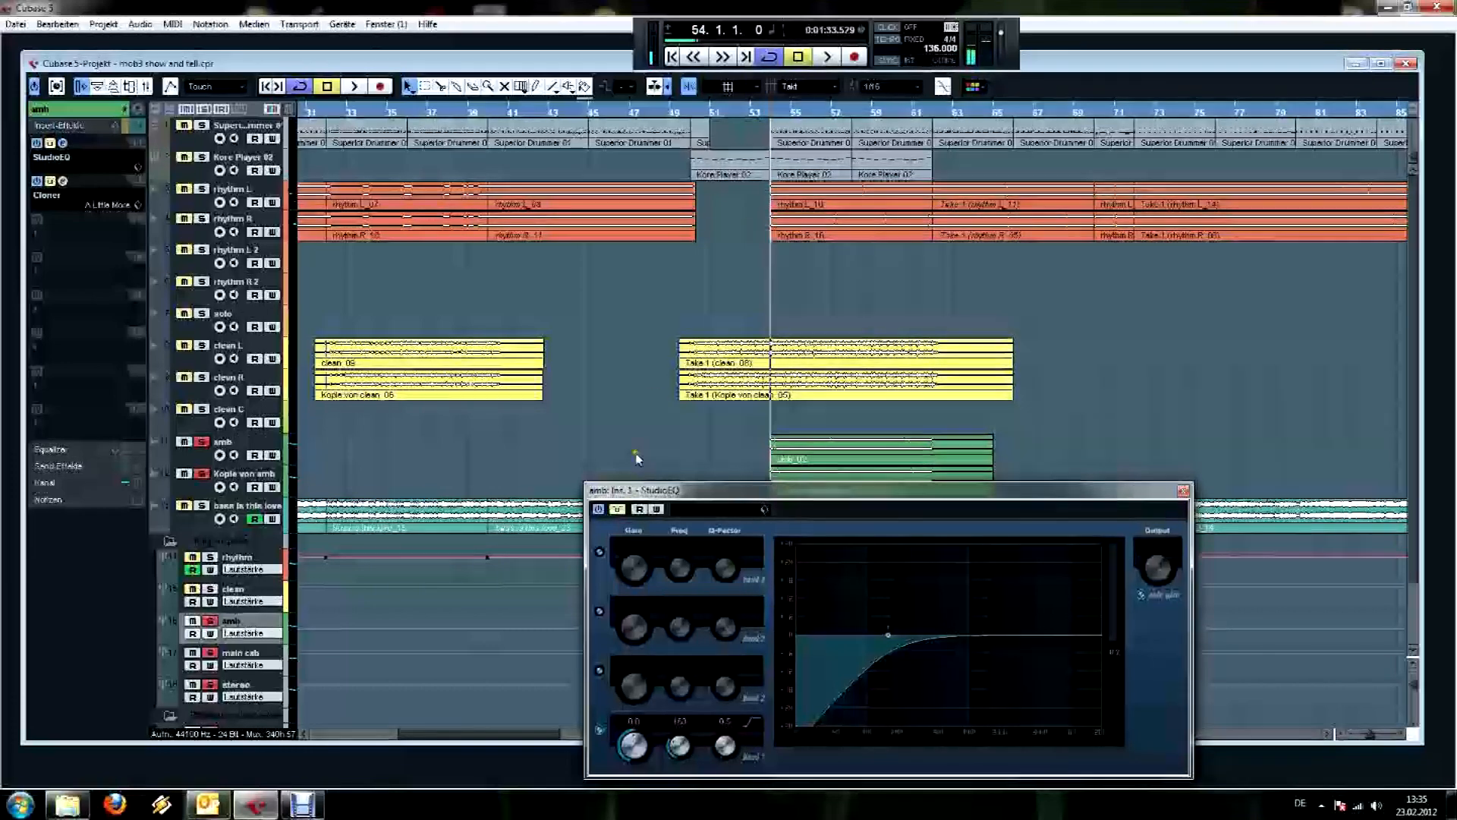
{"action": "left_click", "coordinate": [620, 510]}
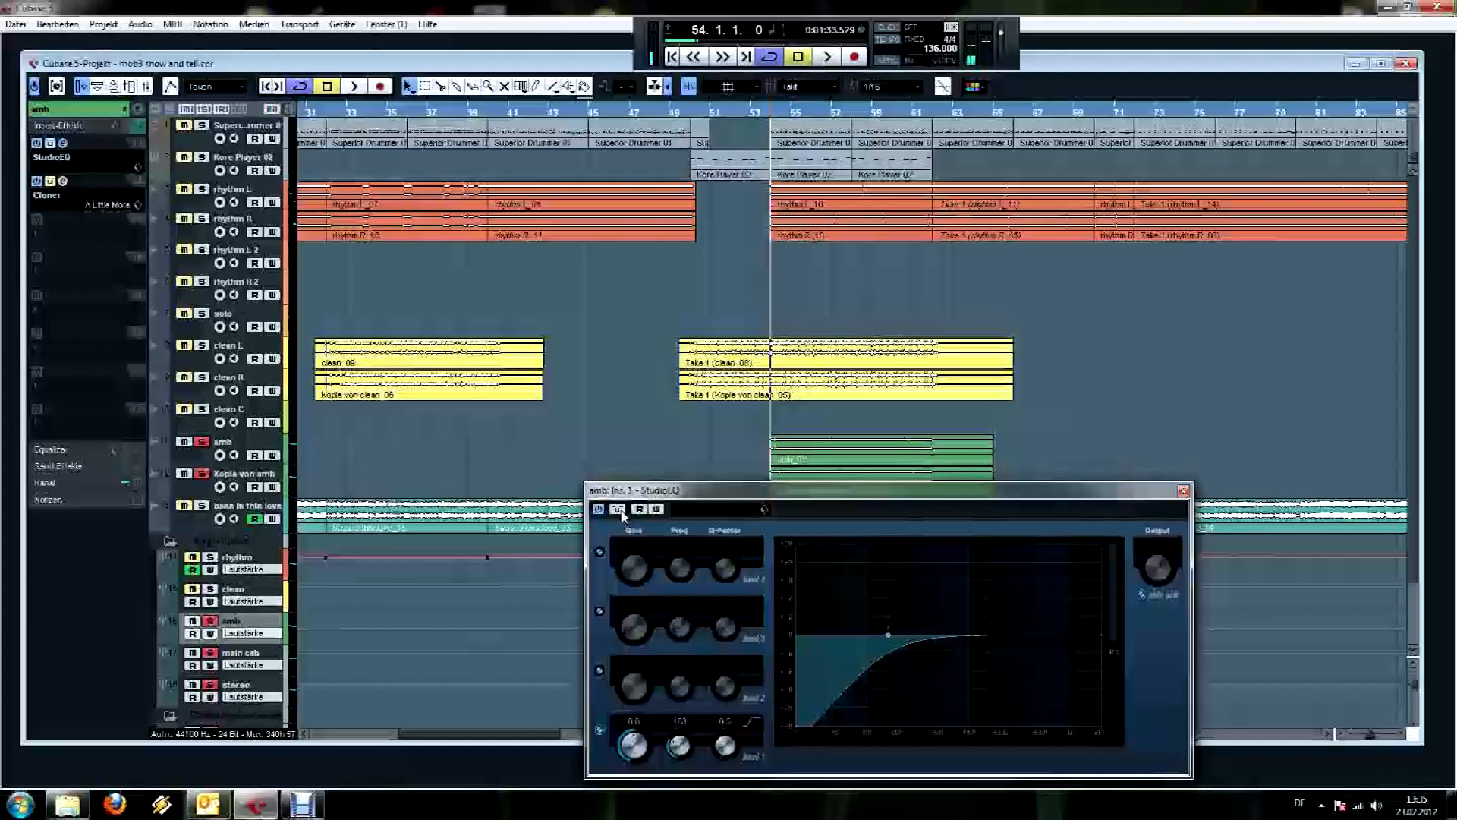
{"action": "key", "text": "space"}
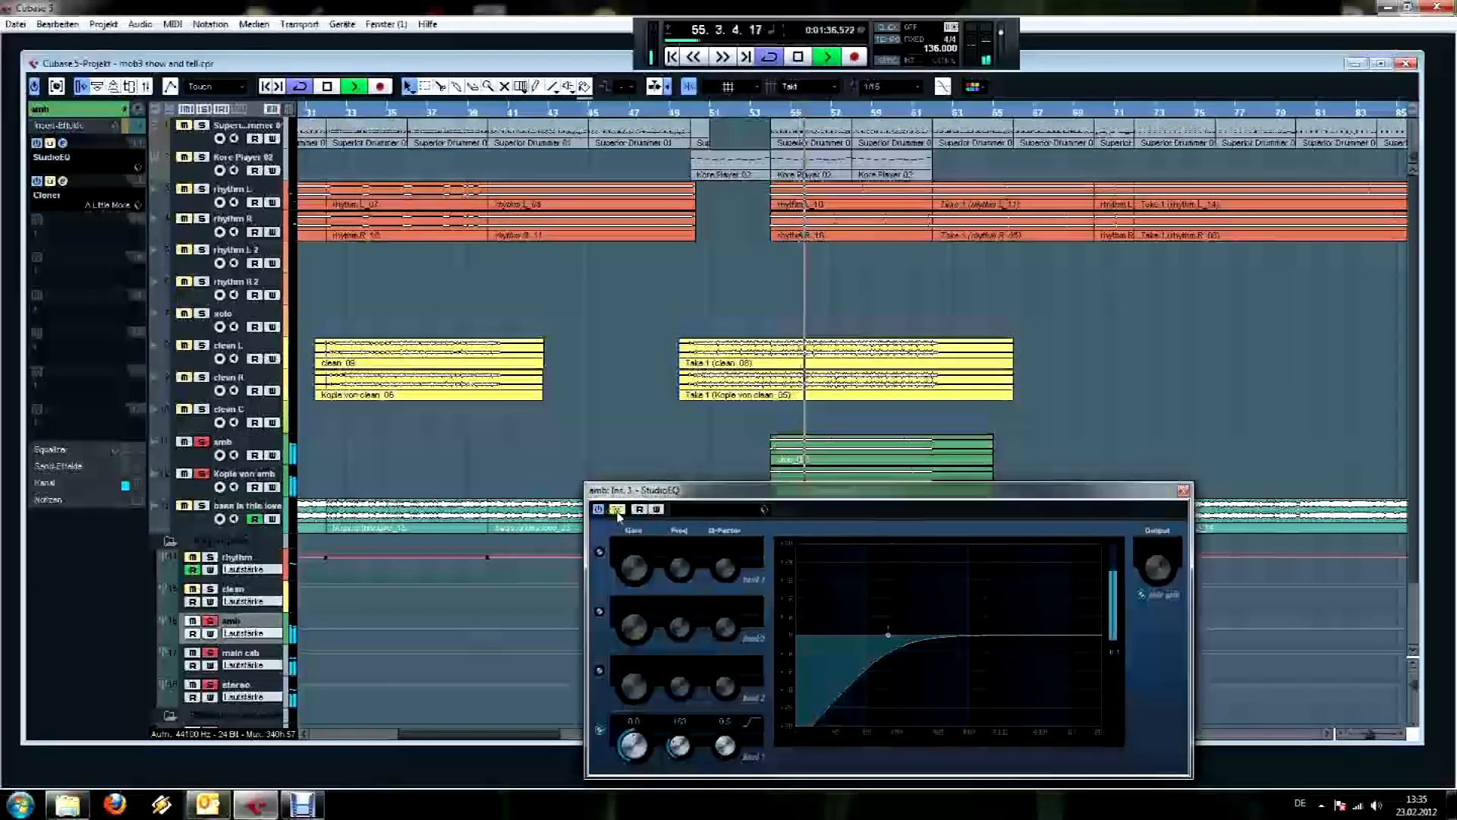
{"action": "left_click", "coordinate": [617, 509]}
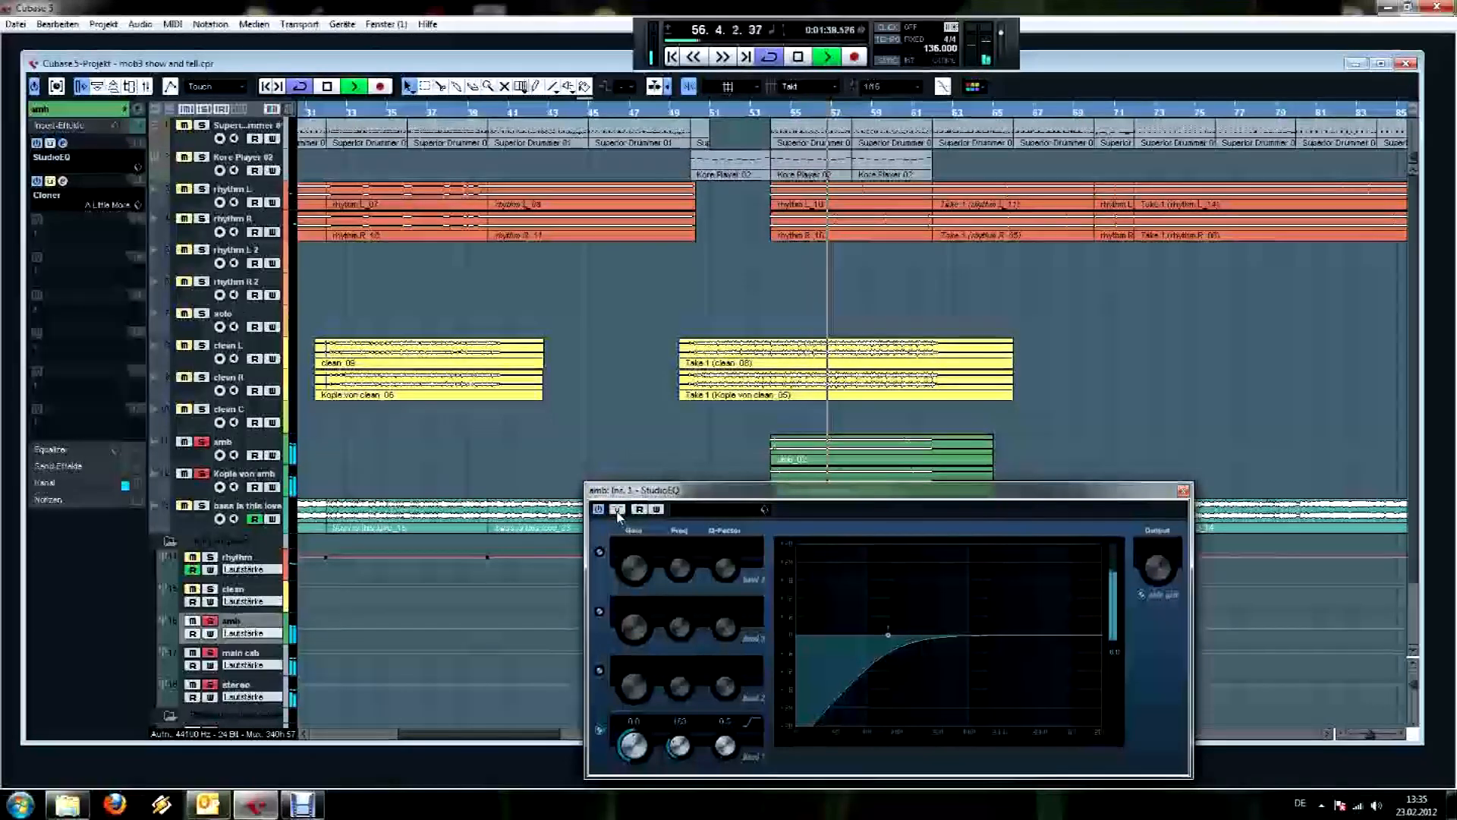
{"action": "key", "text": "space"}
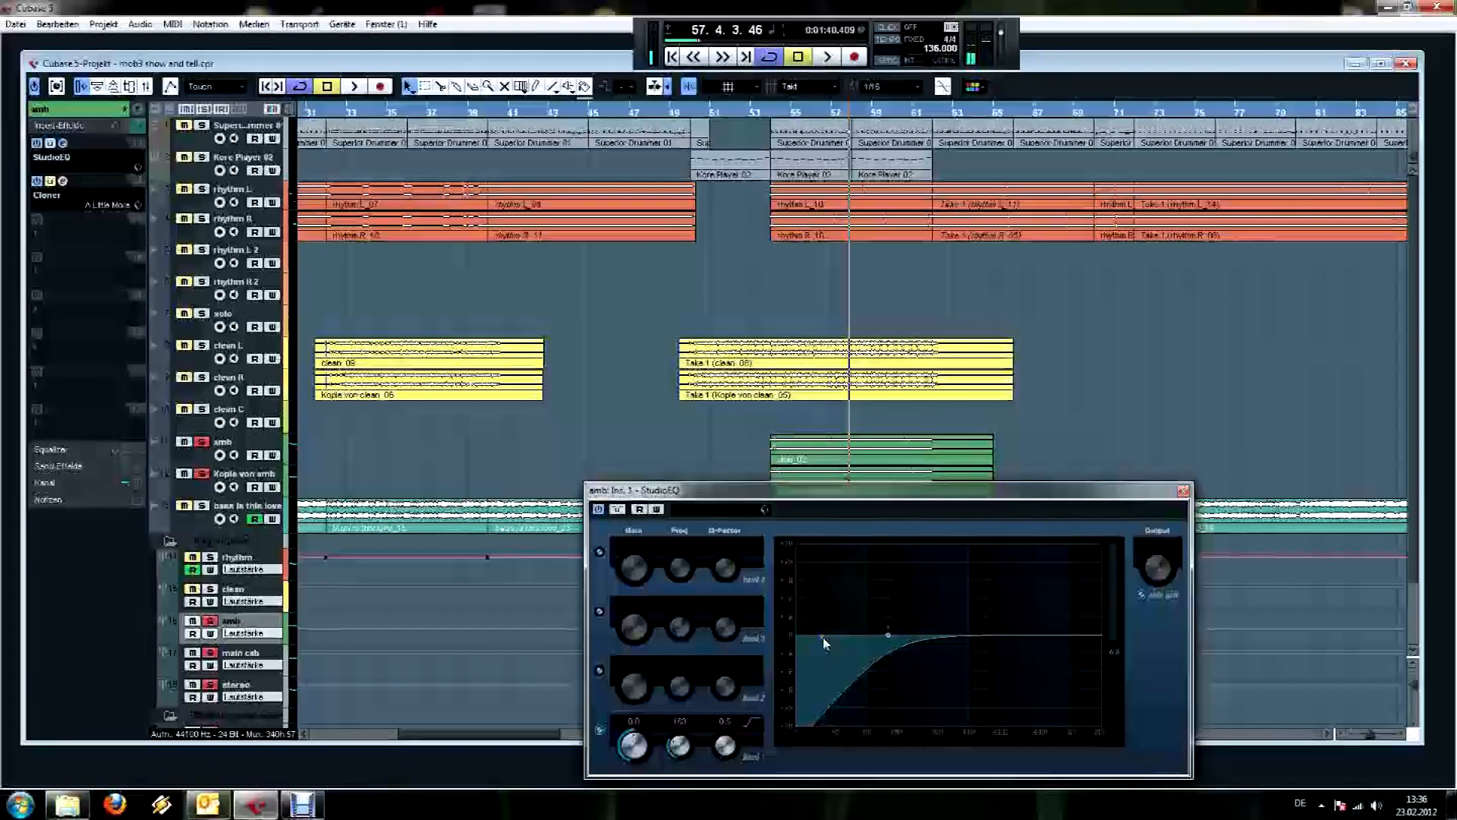
Enable StudioEQ bands 2, 3 and 4: the low-mid cut, the 3744 Hz boost and the 10000 Hz high cut.
{"action": "left_click", "coordinate": [600, 672]}
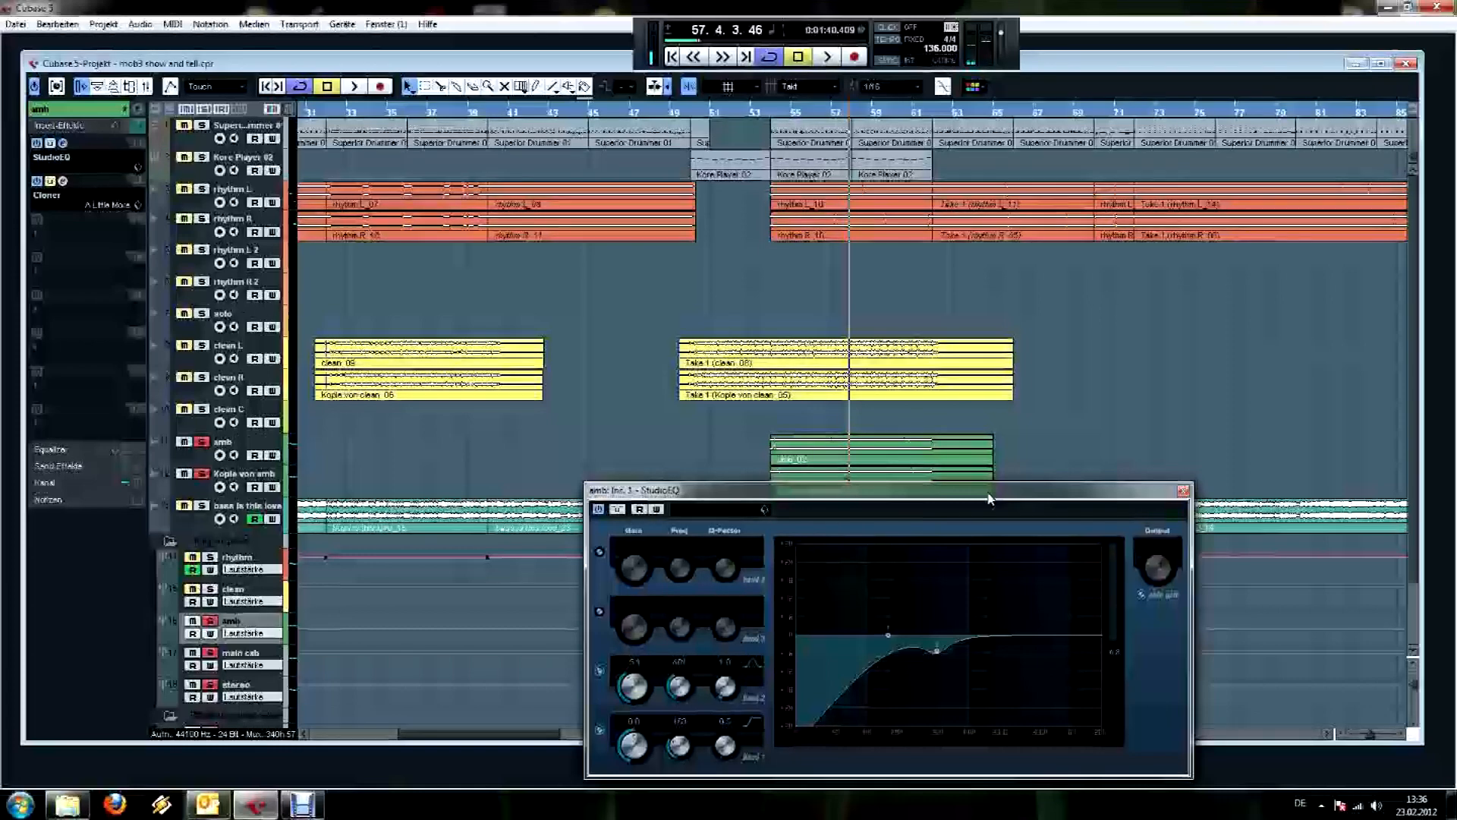
{"action": "left_click", "coordinate": [600, 615]}
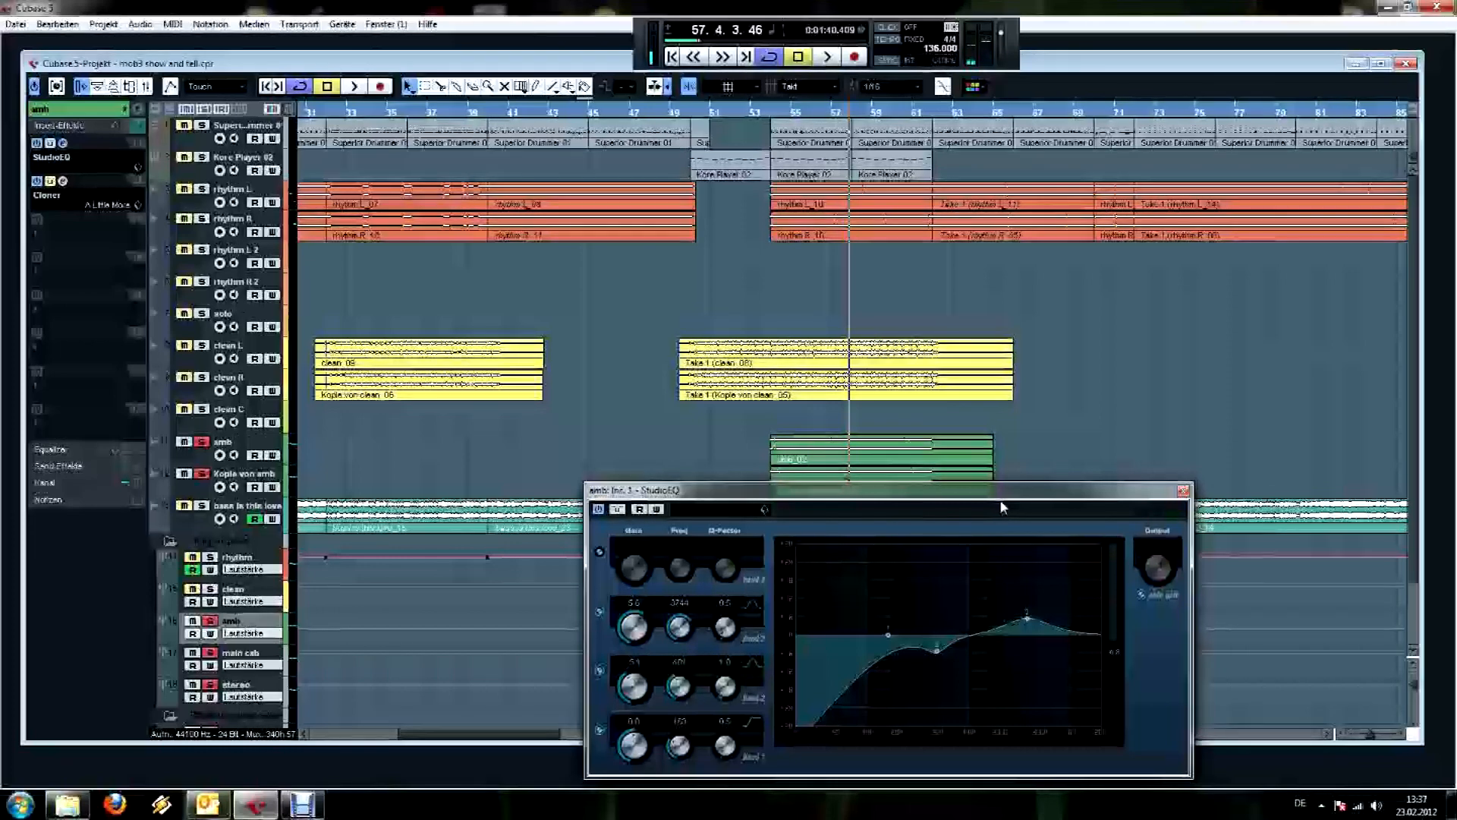
{"action": "left_click", "coordinate": [599, 552]}
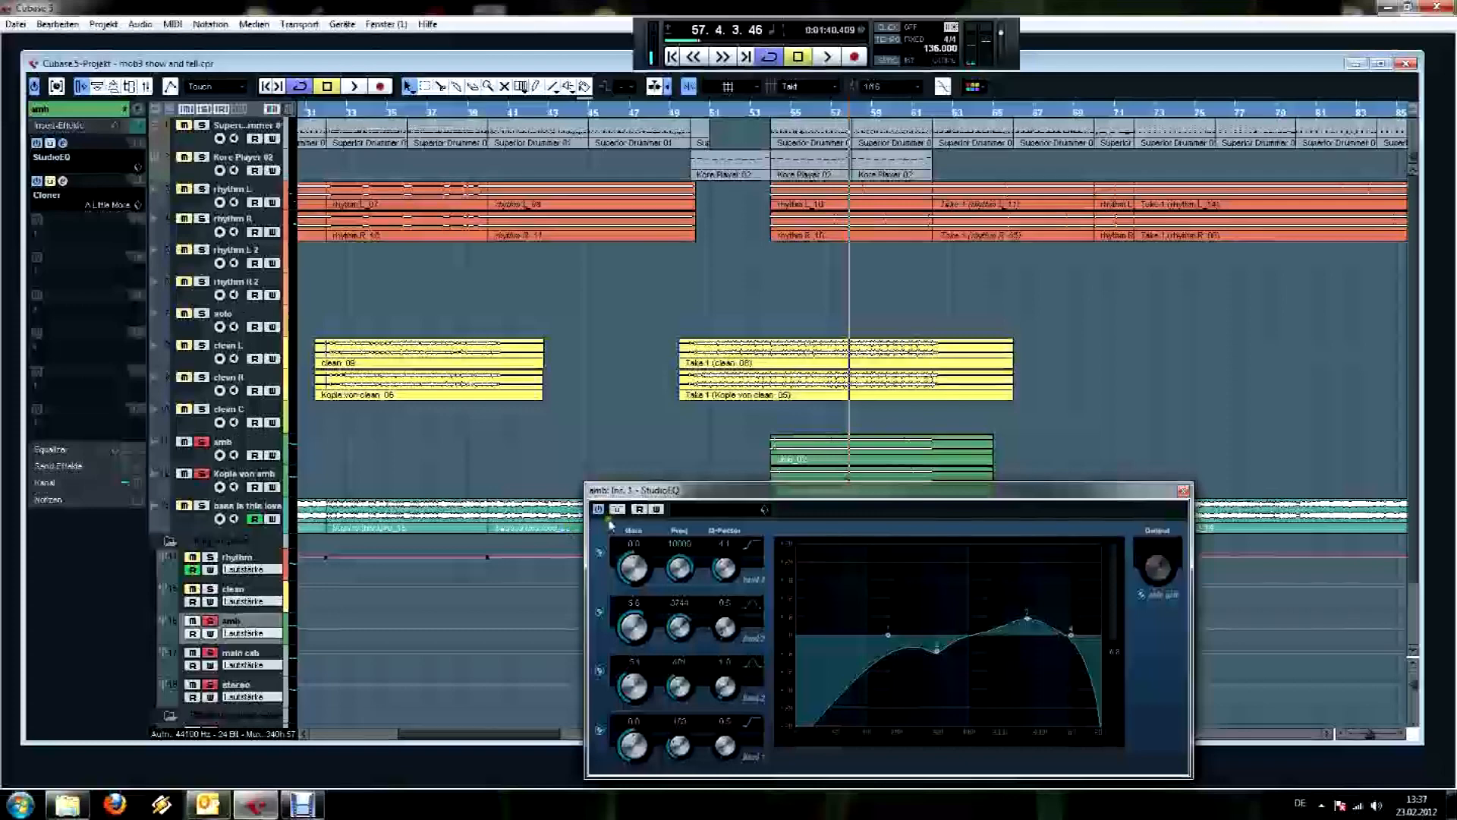
Compare the ambient guitars from bar 54 with the full StudioEQ curve bypassed and active, and close the EQ window.
{"action": "left_click", "coordinate": [766, 113]}
{"action": "left_click", "coordinate": [617, 510]}
{"action": "key", "text": "space"}
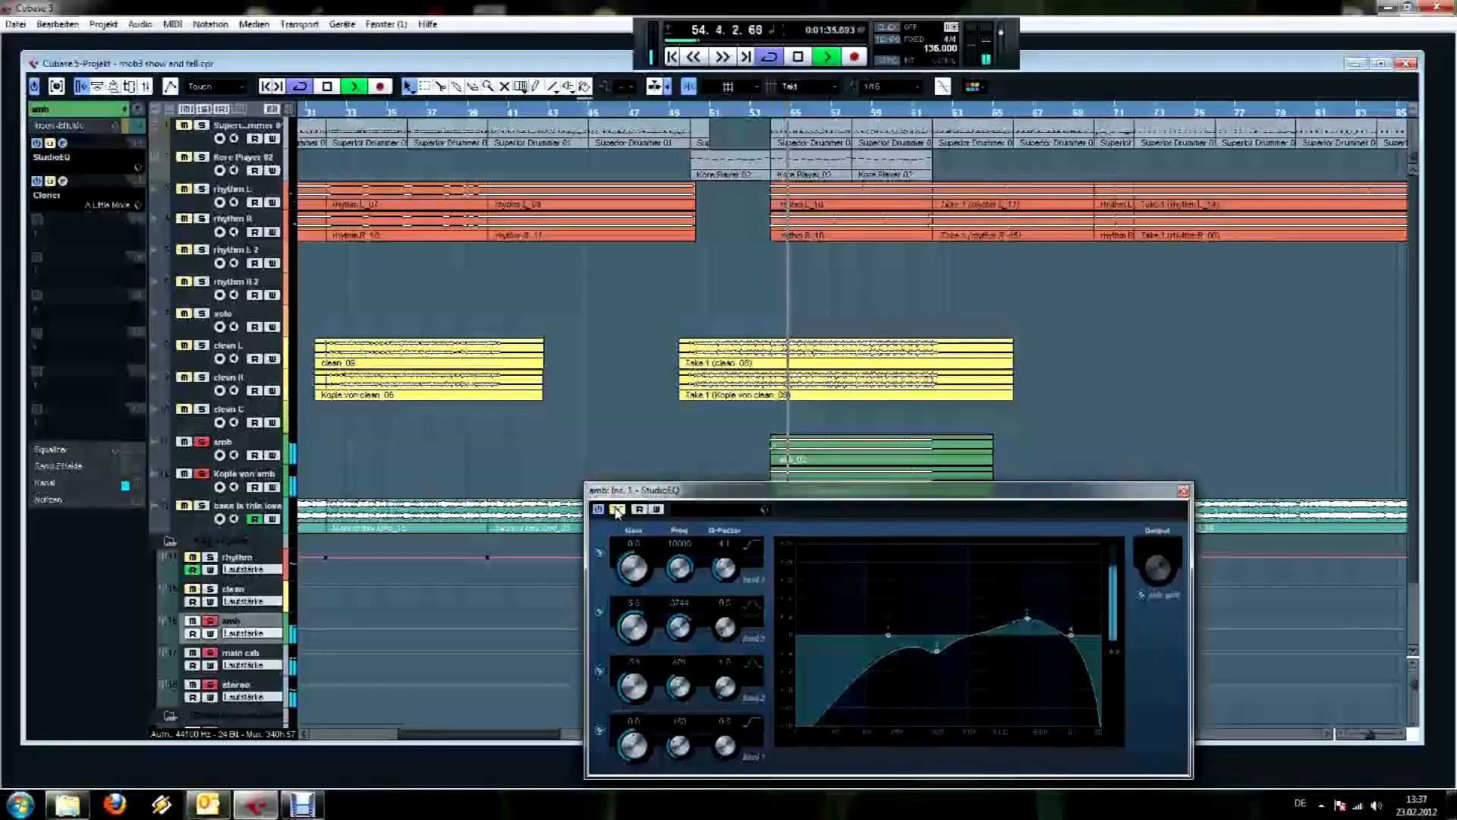
{"action": "left_click", "coordinate": [617, 510]}
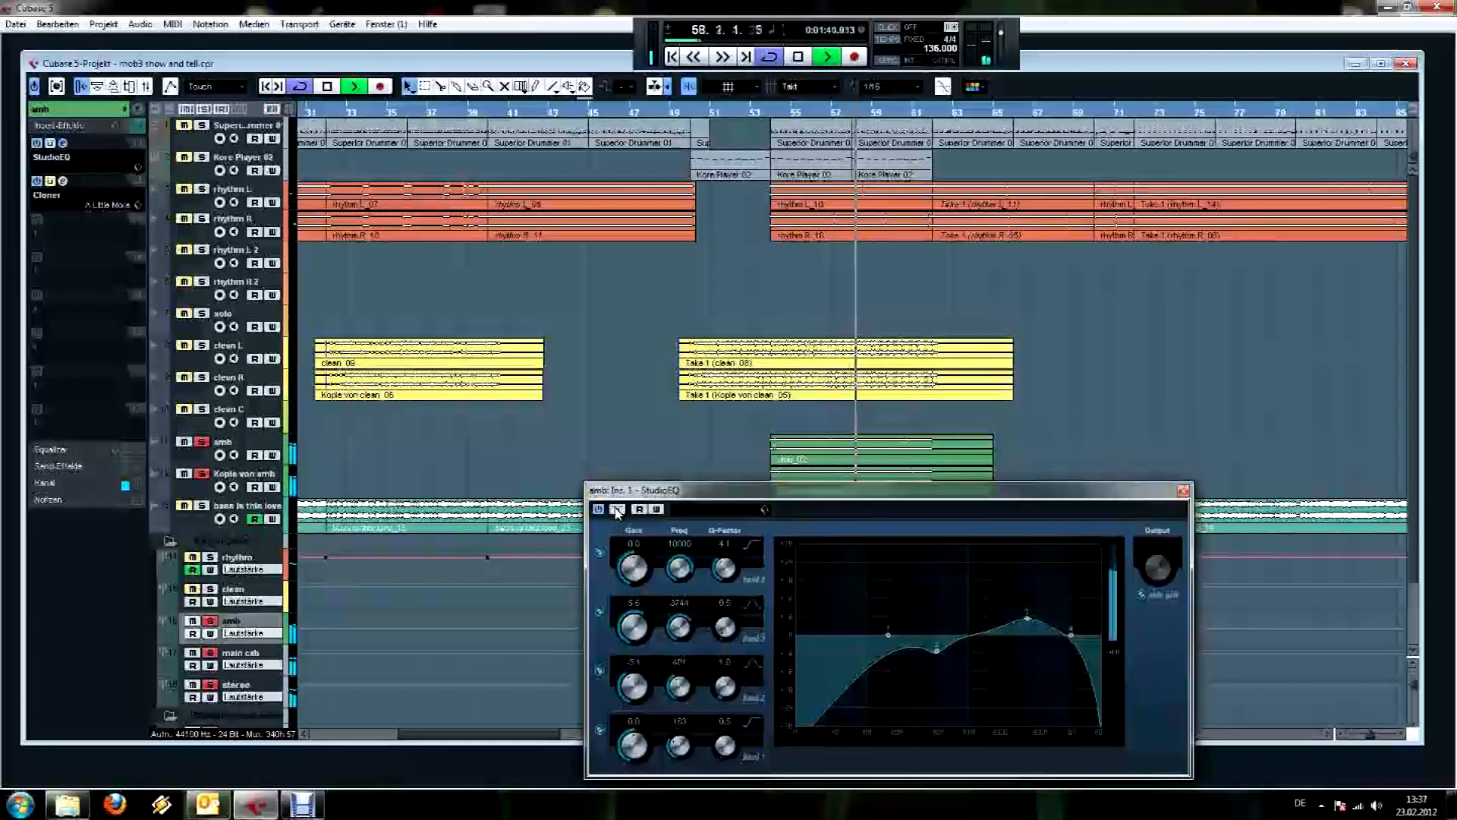
{"action": "key", "text": "space"}
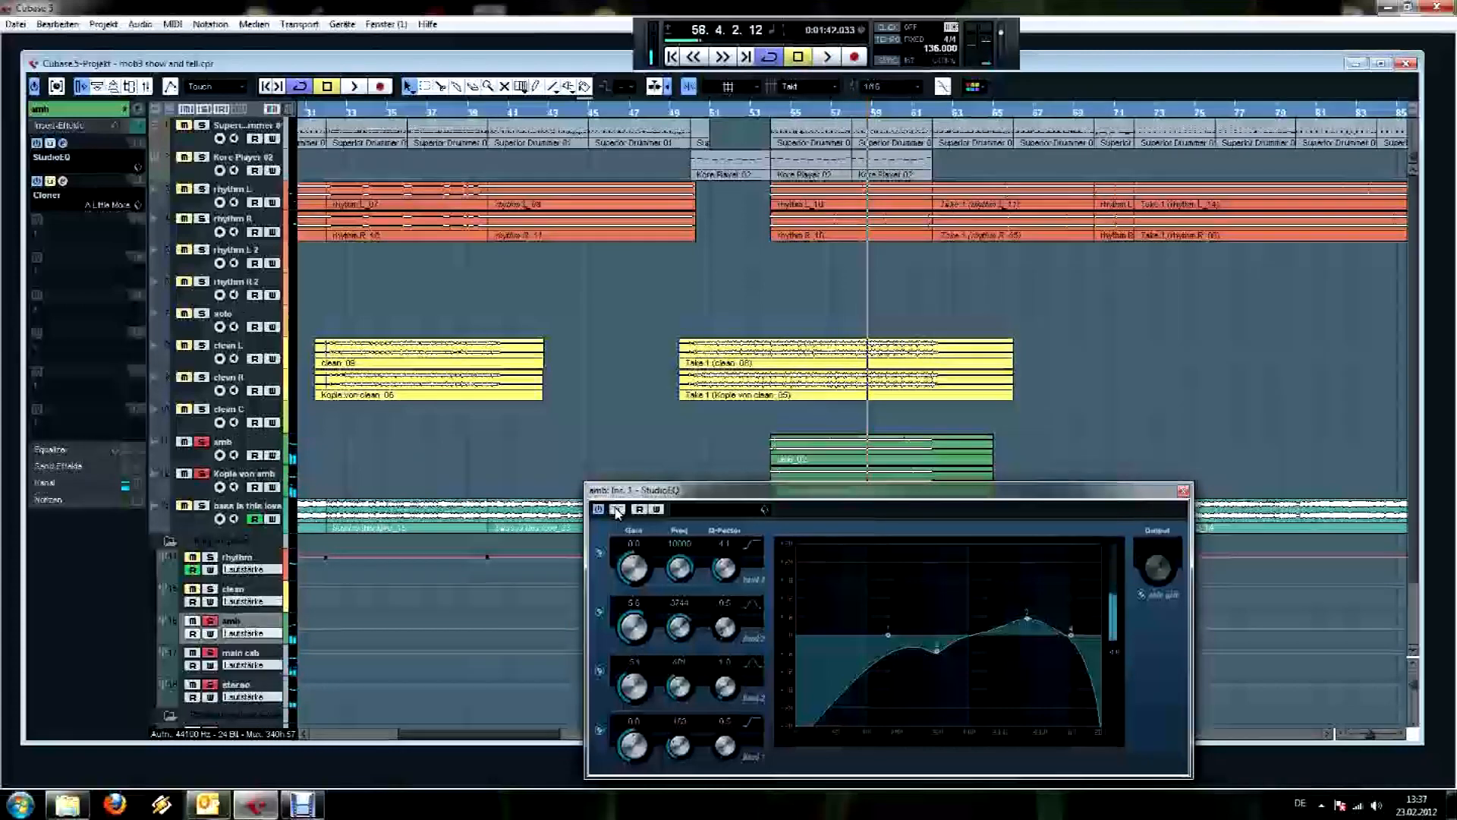
{"action": "left_click", "coordinate": [1182, 491]}
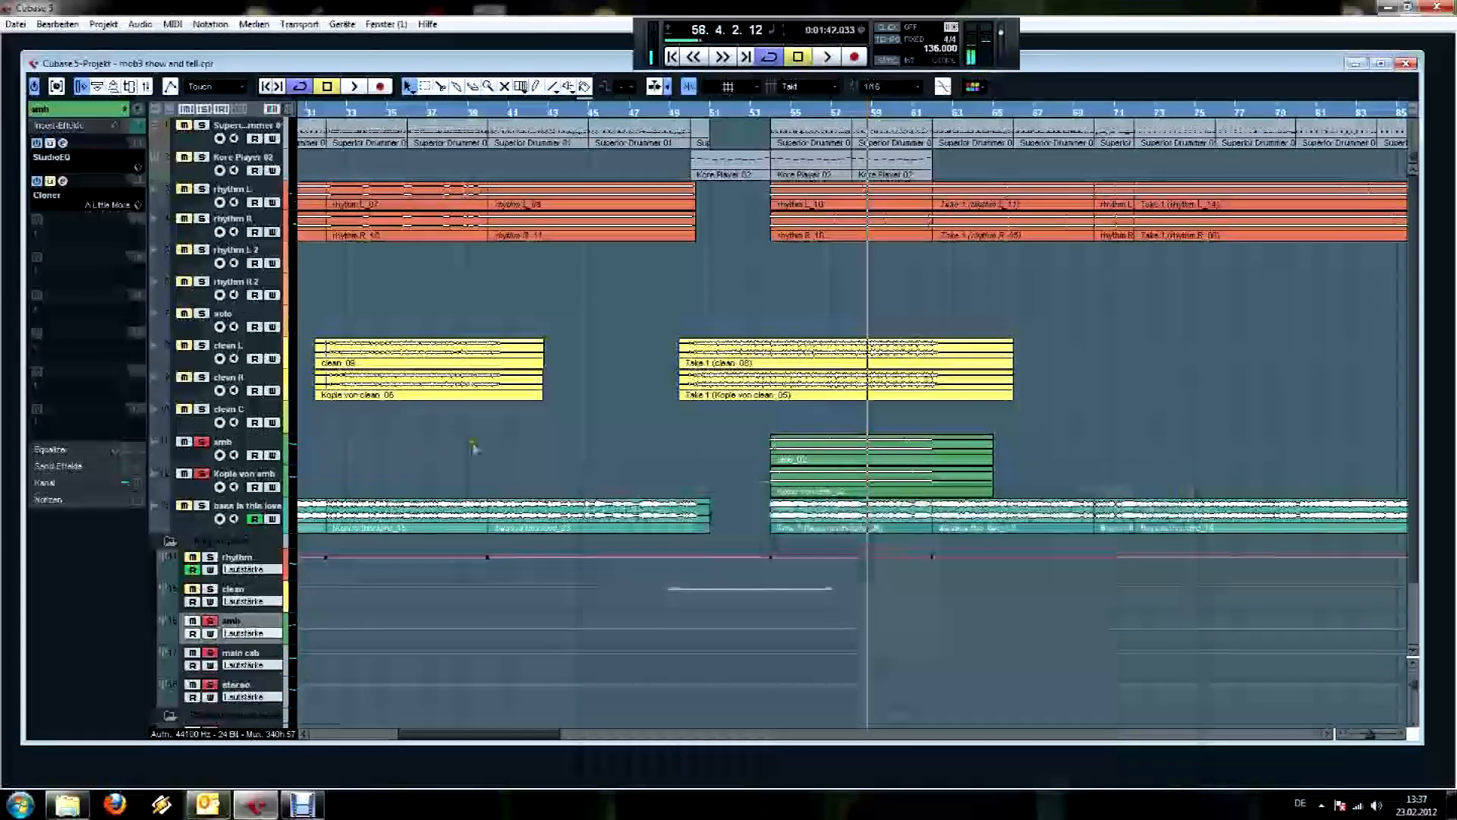
Open the Cloner insert on the amb group channel, place its window below the clips and examine its detune and delay settings.
{"action": "left_click", "coordinate": [64, 183]}
{"action": "left_click_drag", "start_coordinate": [819, 436], "coordinate": [851, 459]}
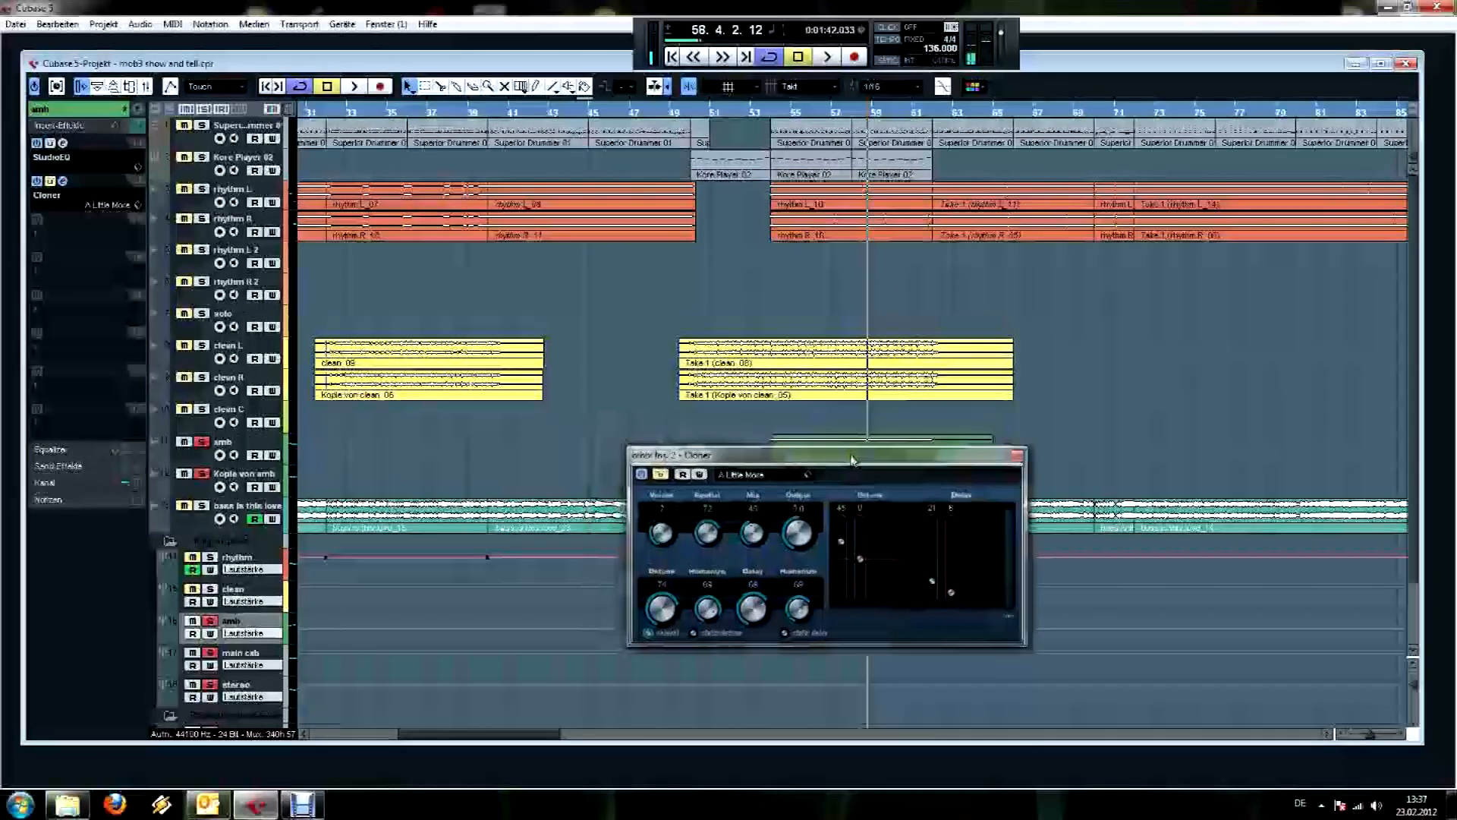
{"action": "left_click_drag", "start_coordinate": [852, 459], "coordinate": [869, 559]}
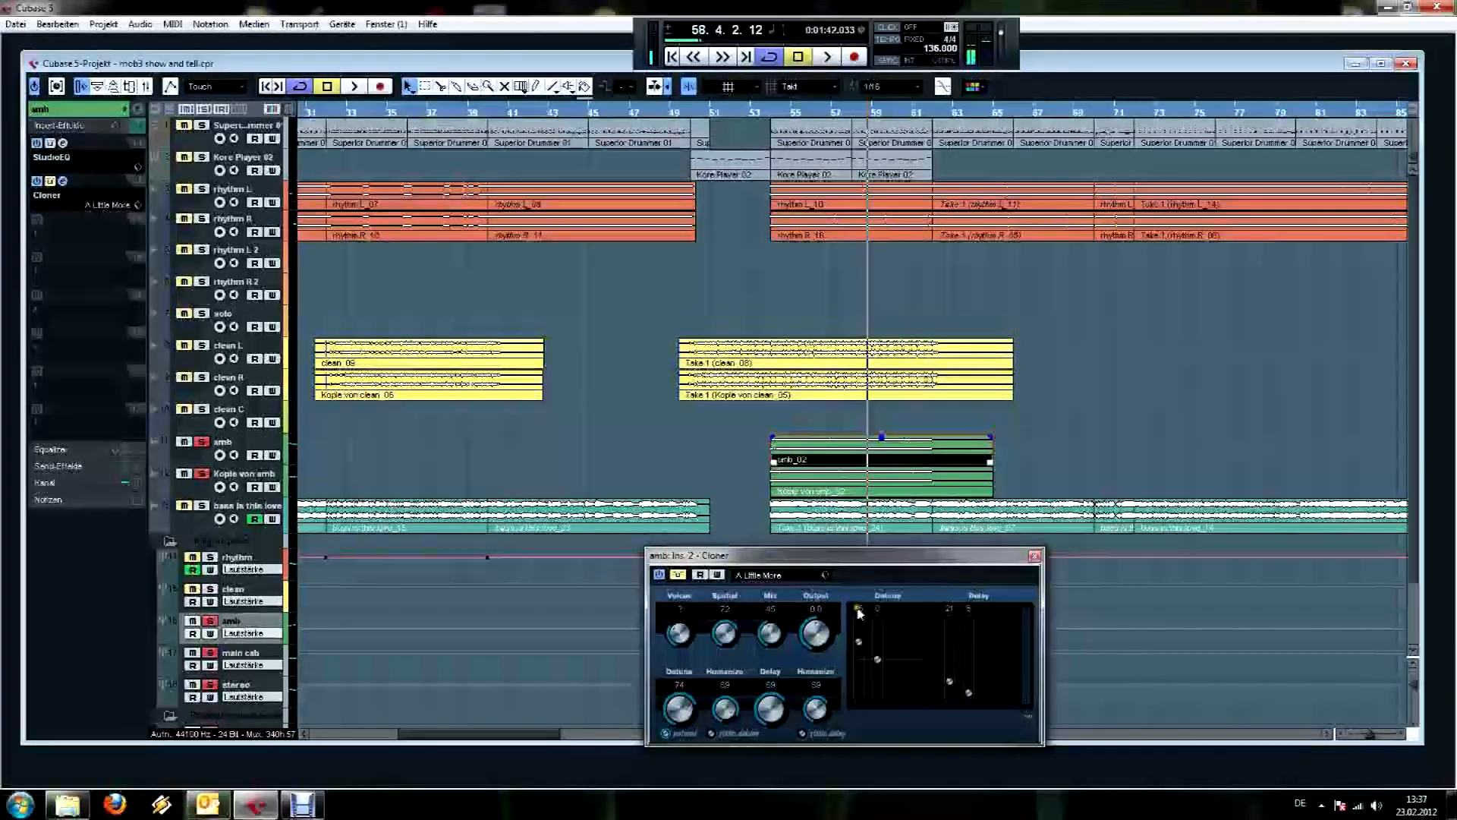
{"action": "left_click_drag", "start_coordinate": [859, 609], "coordinate": [905, 620]}
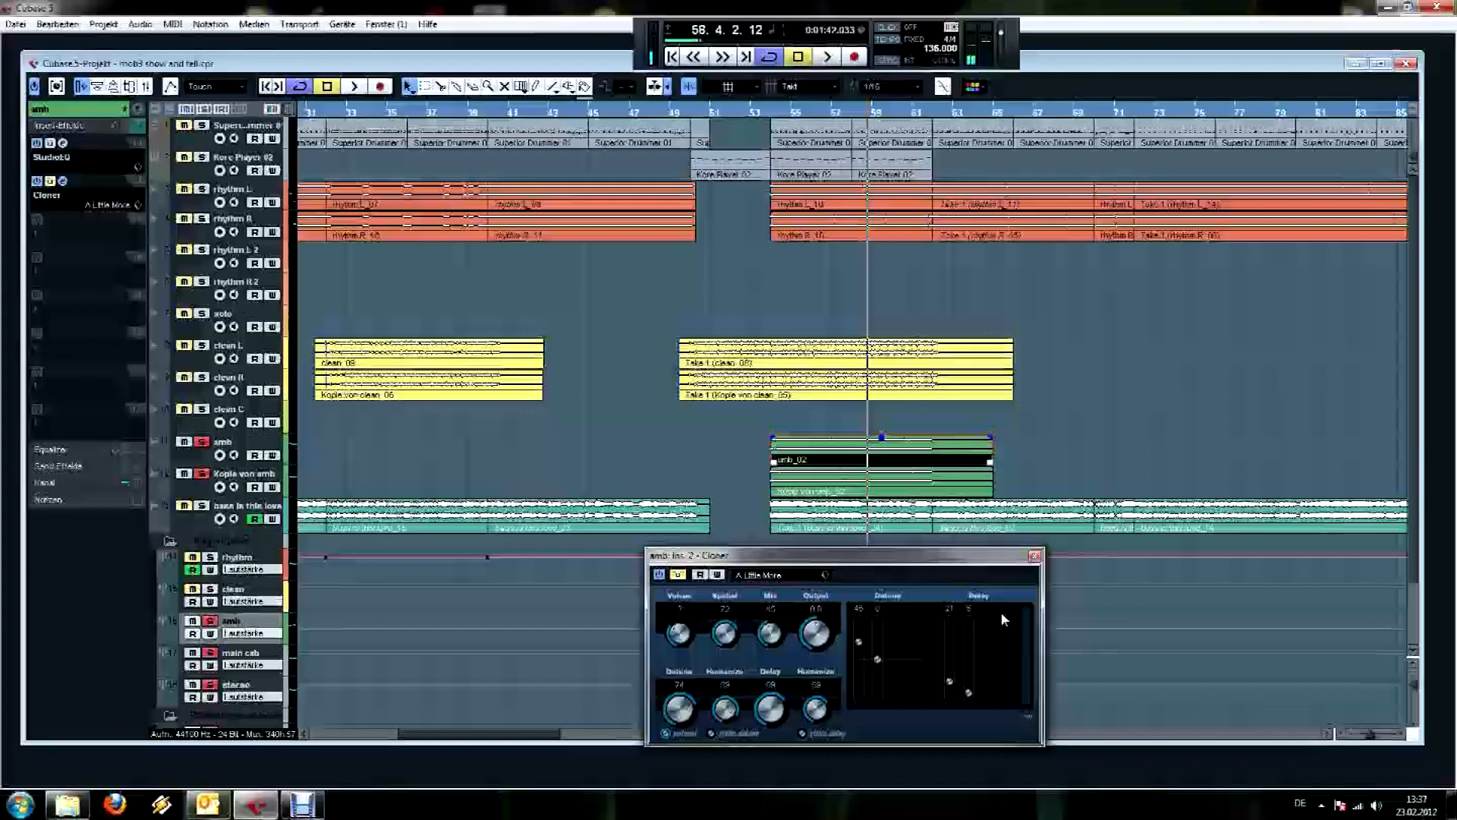
Compare the ambient guitars from bar 54 with the Cloner bypassed and active, and close its window.
{"action": "key", "text": "space"}
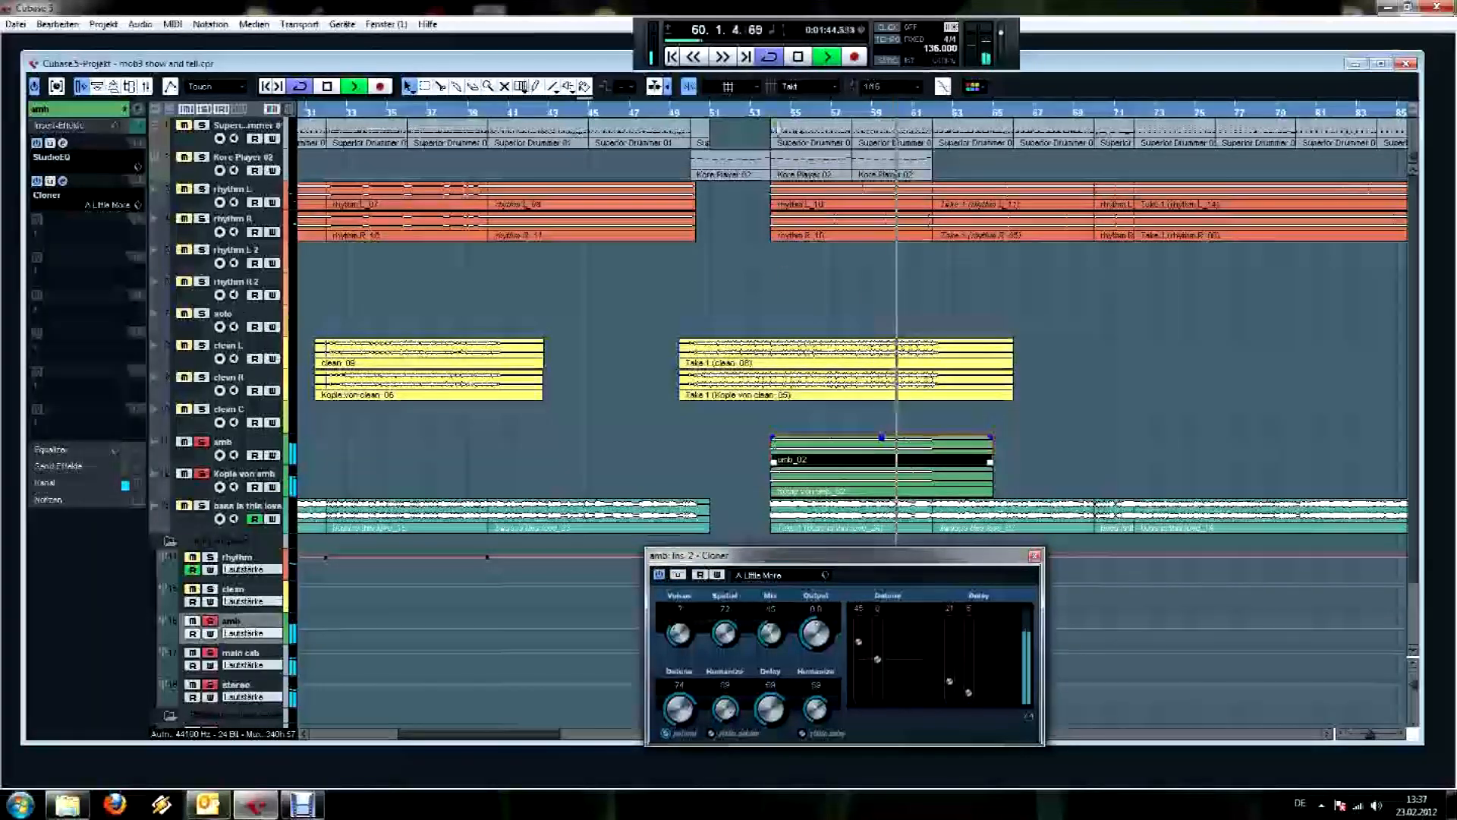
{"action": "left_click", "coordinate": [772, 117]}
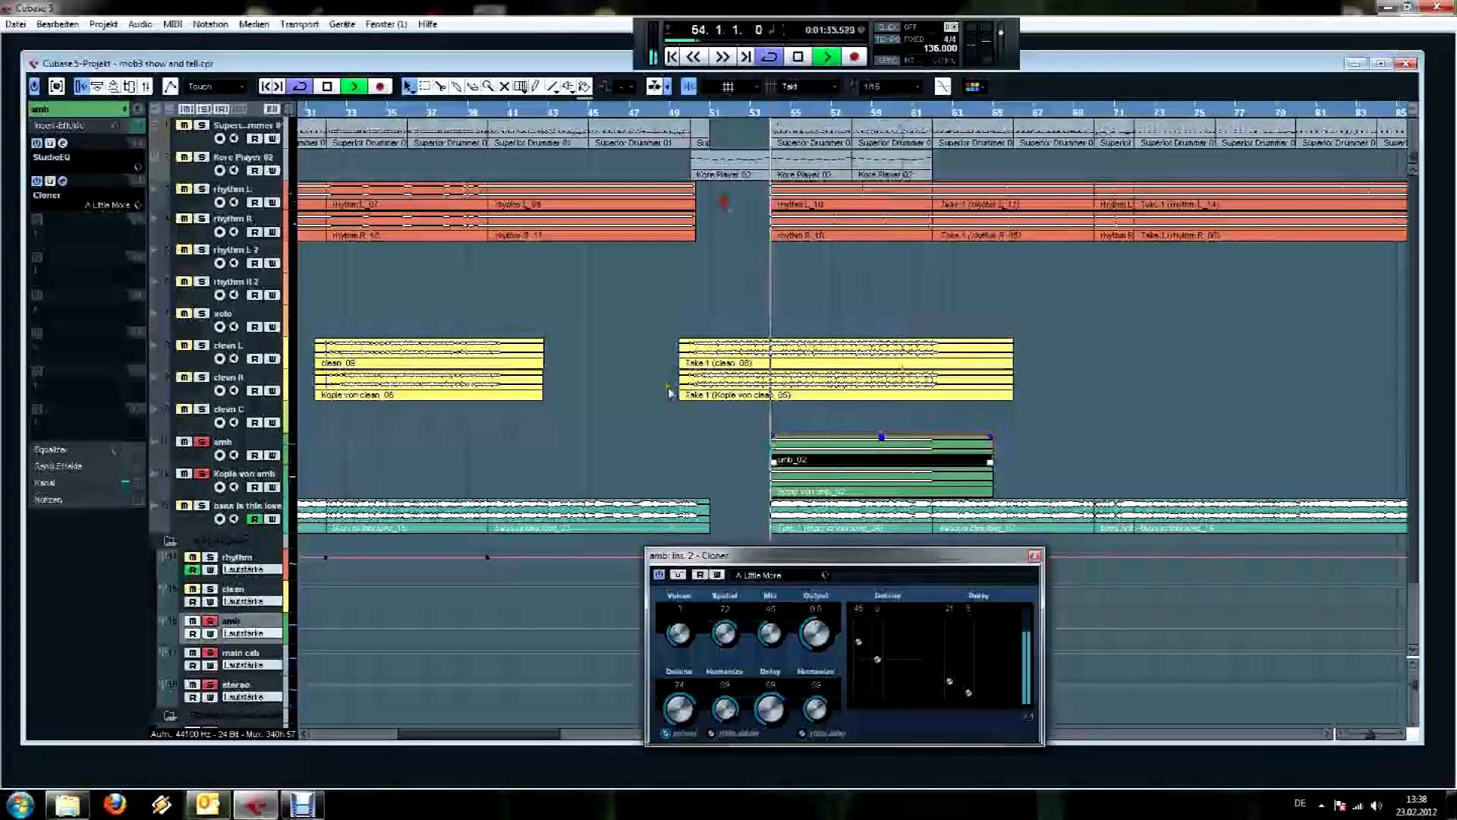
{"action": "left_click", "coordinate": [678, 577]}
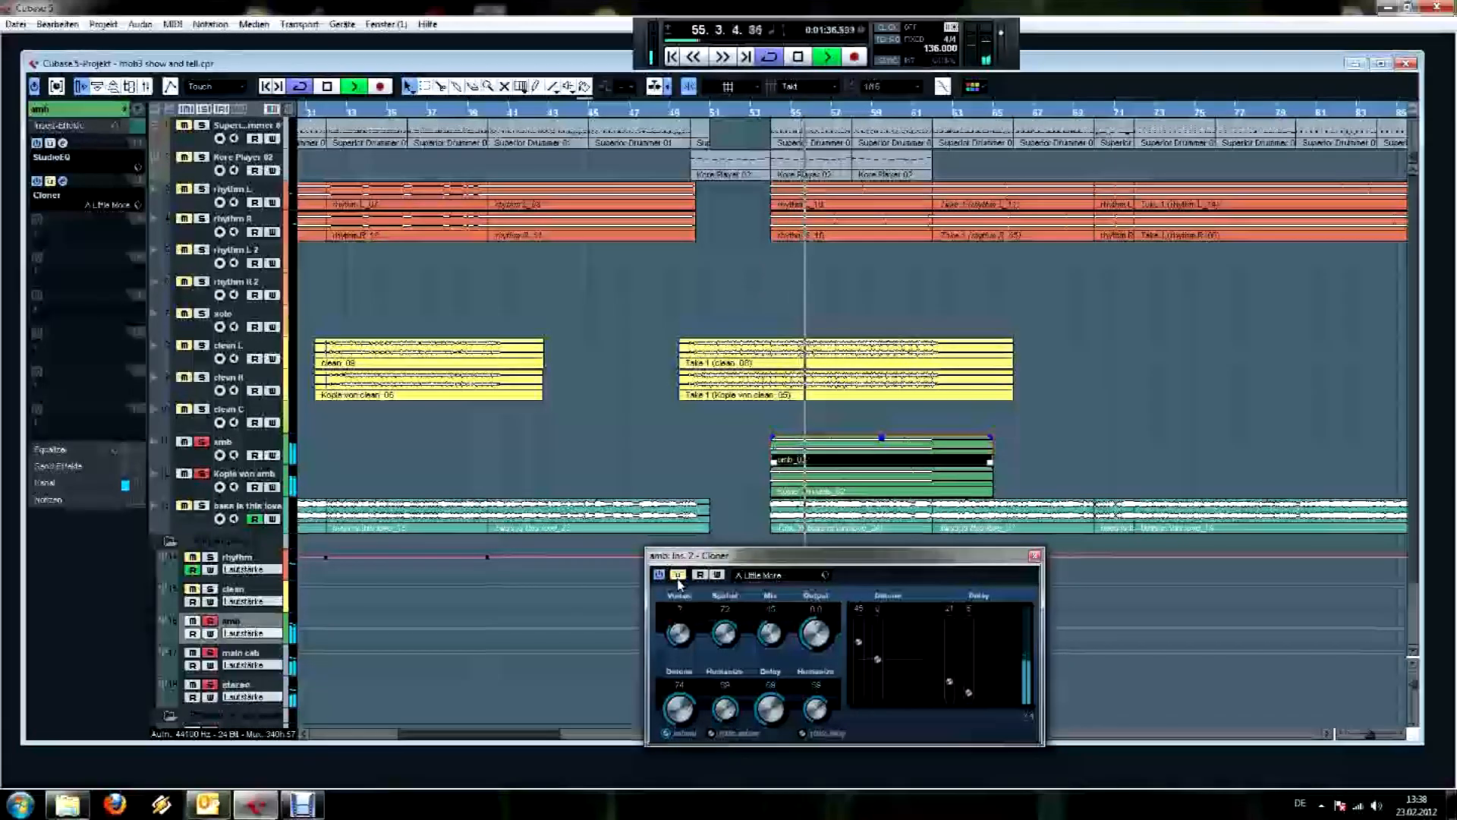
{"action": "left_click", "coordinate": [678, 575]}
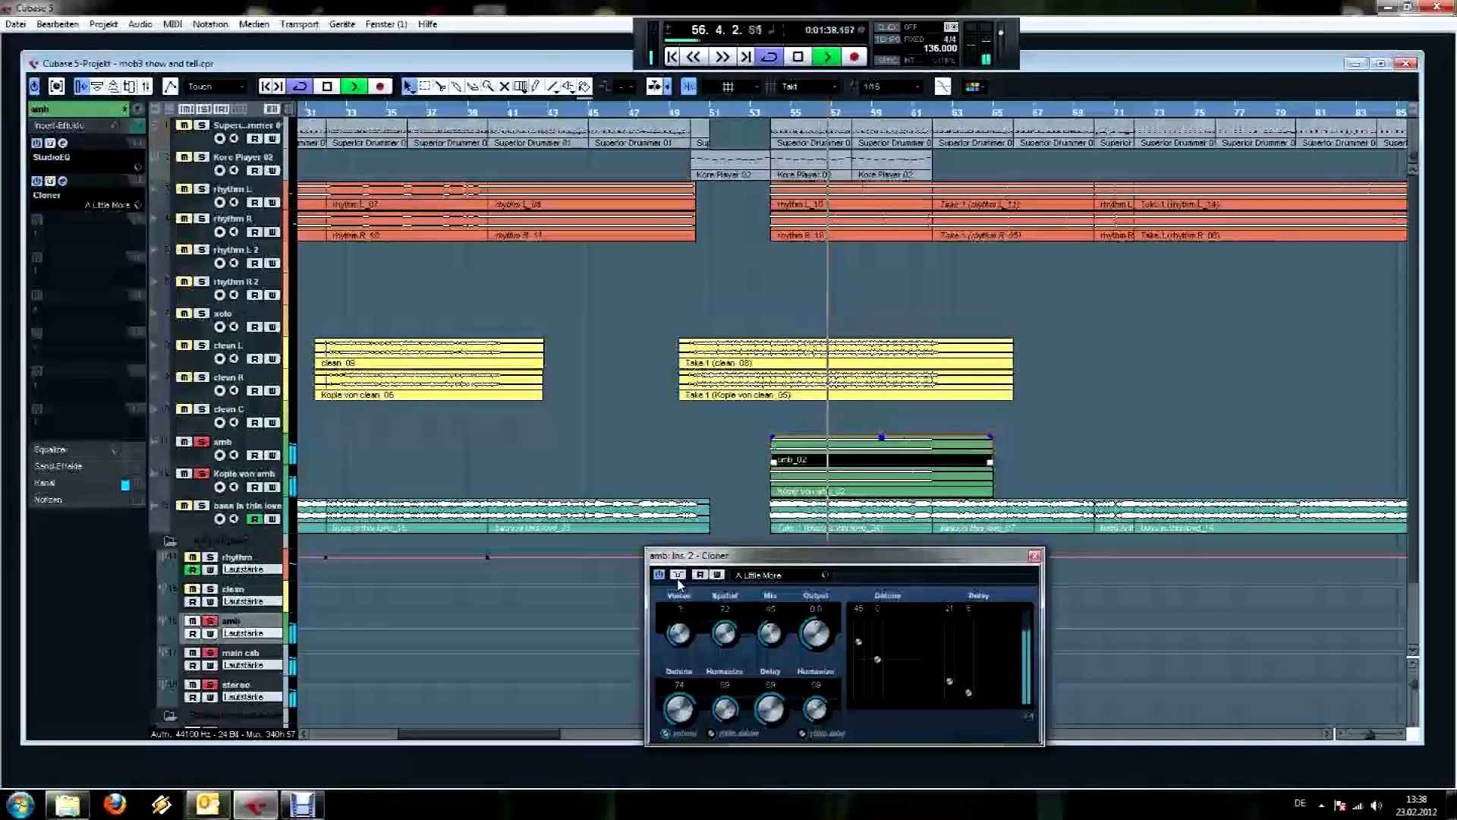
{"action": "key", "text": "space"}
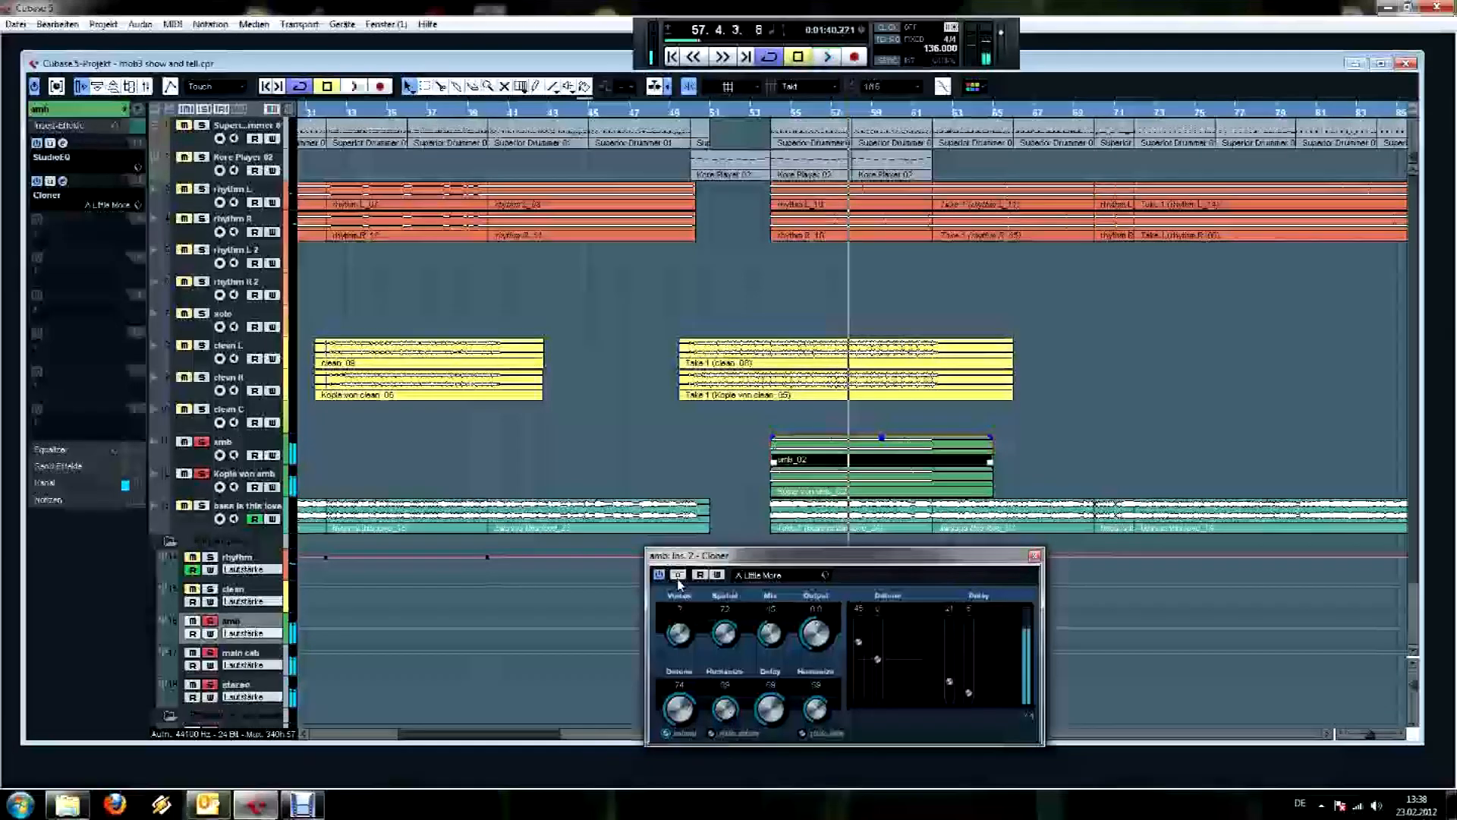
{"action": "key", "text": "KP_0"}
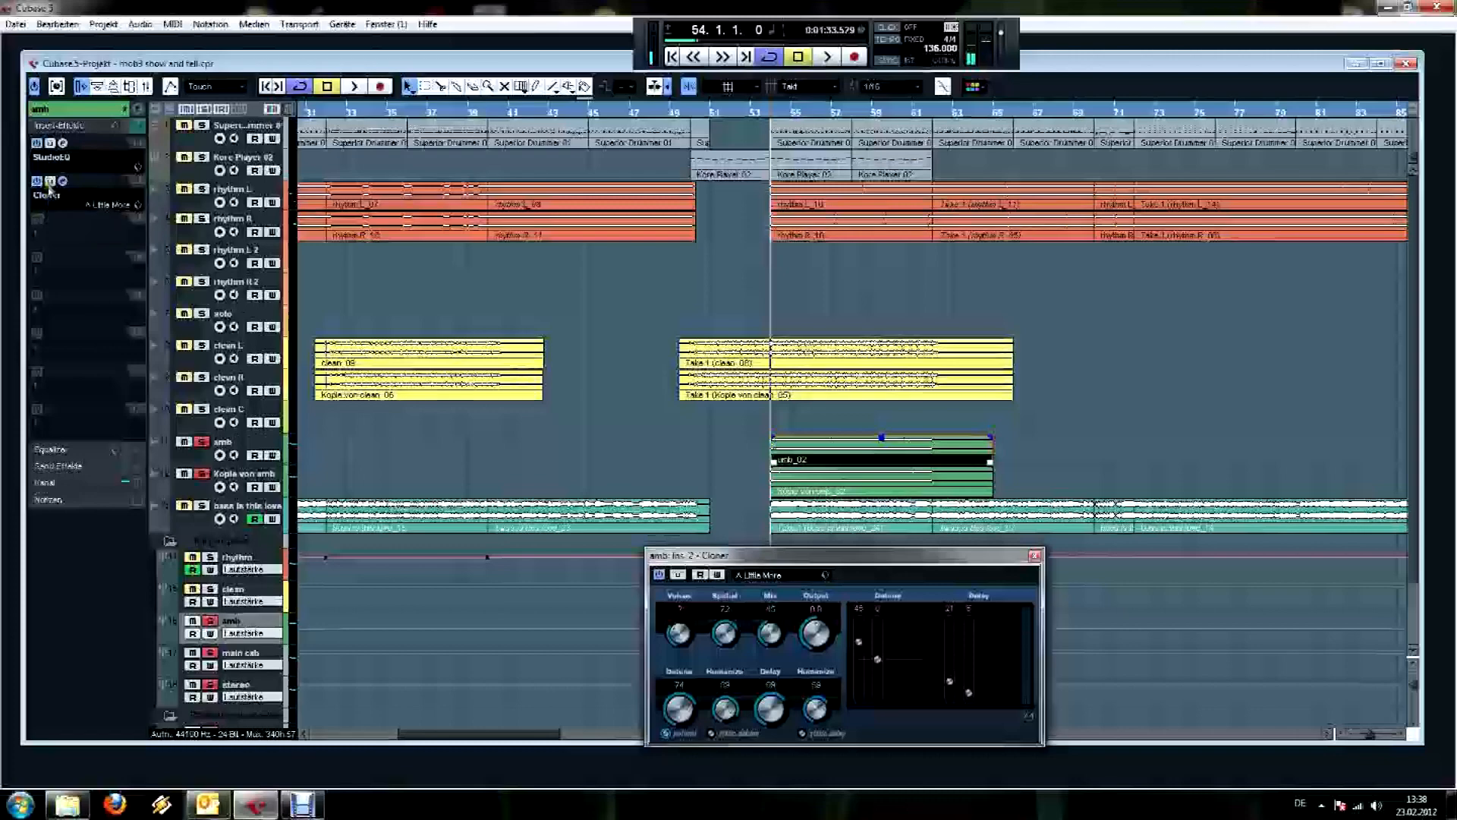
{"action": "left_click", "coordinate": [1033, 558]}
Add a StereoDelay effect to the third insert slot of the amb group channel.
{"action": "left_click", "coordinate": [42, 227]}
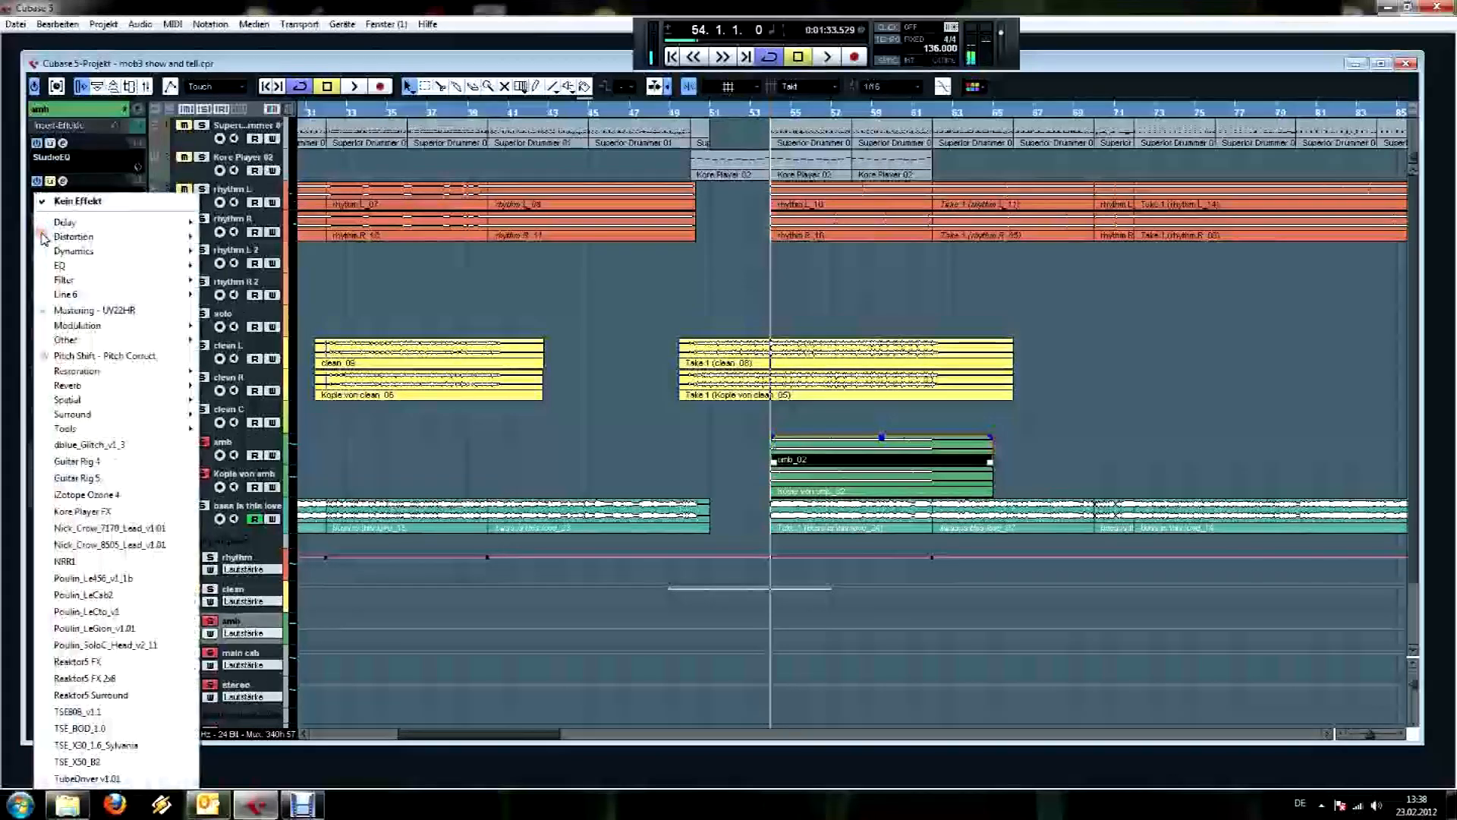
{"action": "mouse_move", "coordinate": [167, 221]}
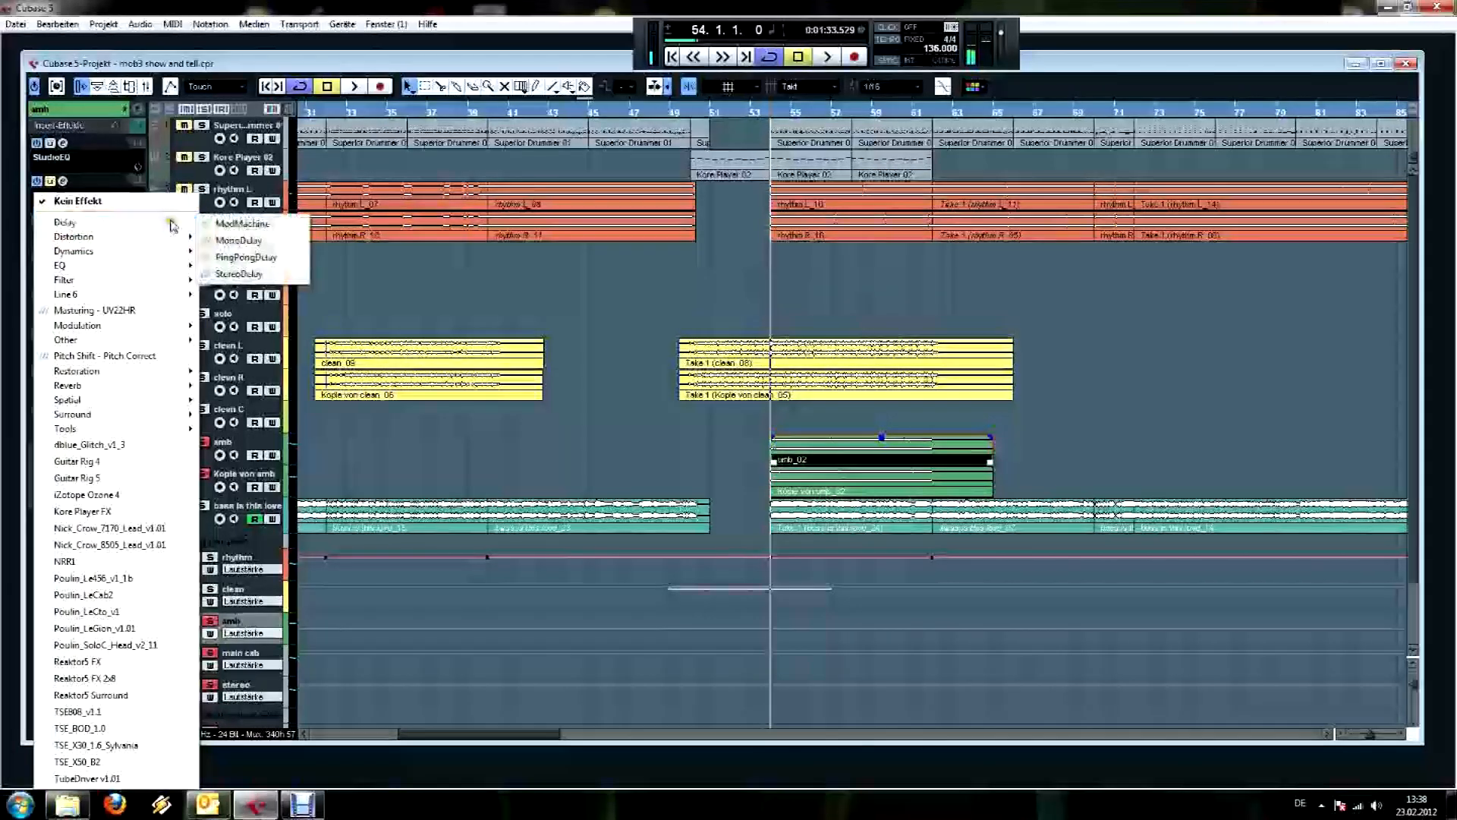
{"action": "left_click", "coordinate": [255, 275]}
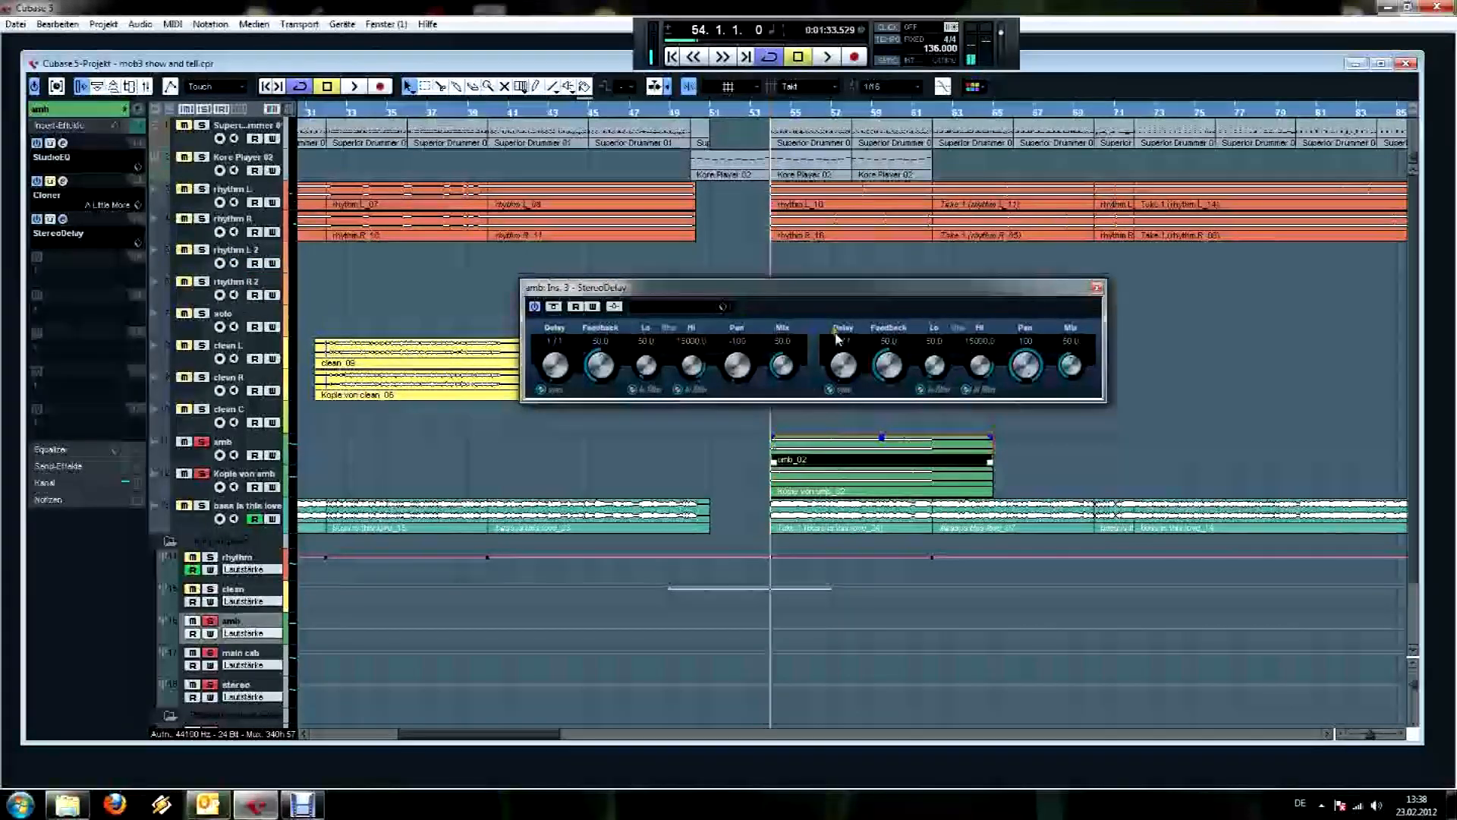
Set both StereoDelay sides to mix 40 and feedback 0, turn off tempo sync, and use delays of 20 and 40.
{"action": "left_click", "coordinate": [1077, 343]}
{"action": "left_click_drag", "start_coordinate": [892, 367], "coordinate": [858, 795]}
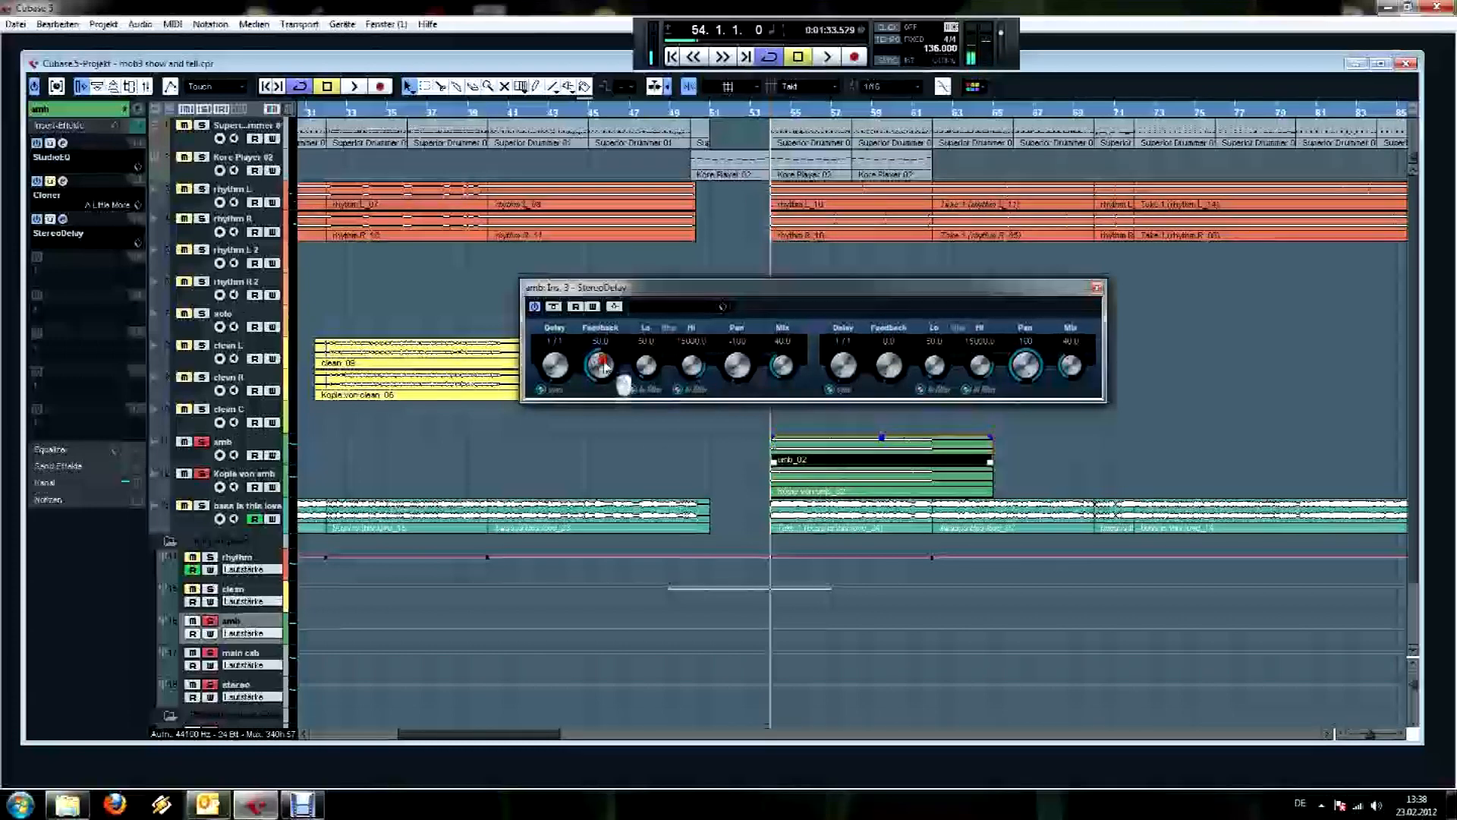
{"action": "left_click_drag", "start_coordinate": [886, 291], "coordinate": [886, 293]}
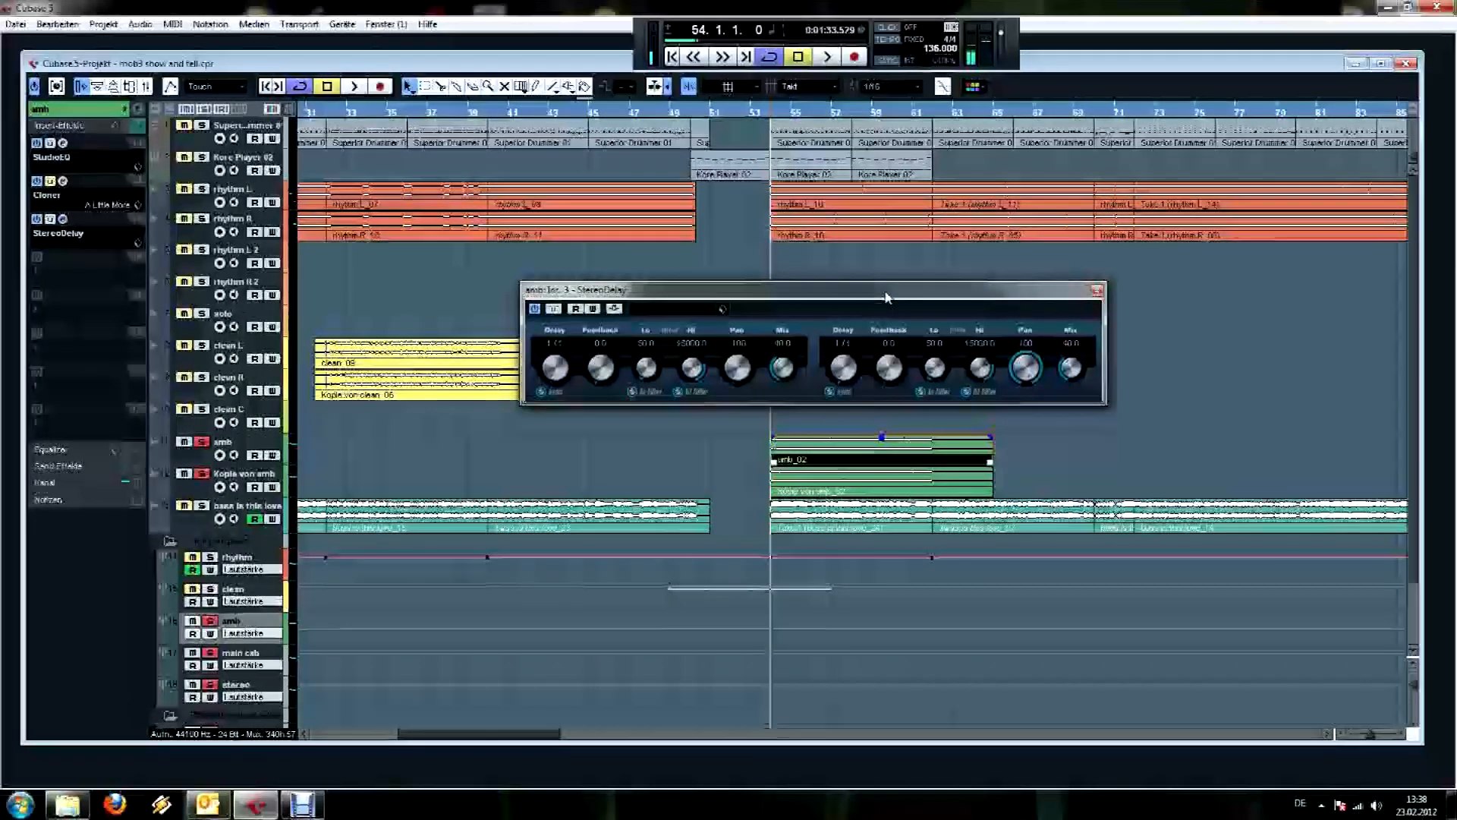
{"action": "left_click", "coordinate": [829, 392]}
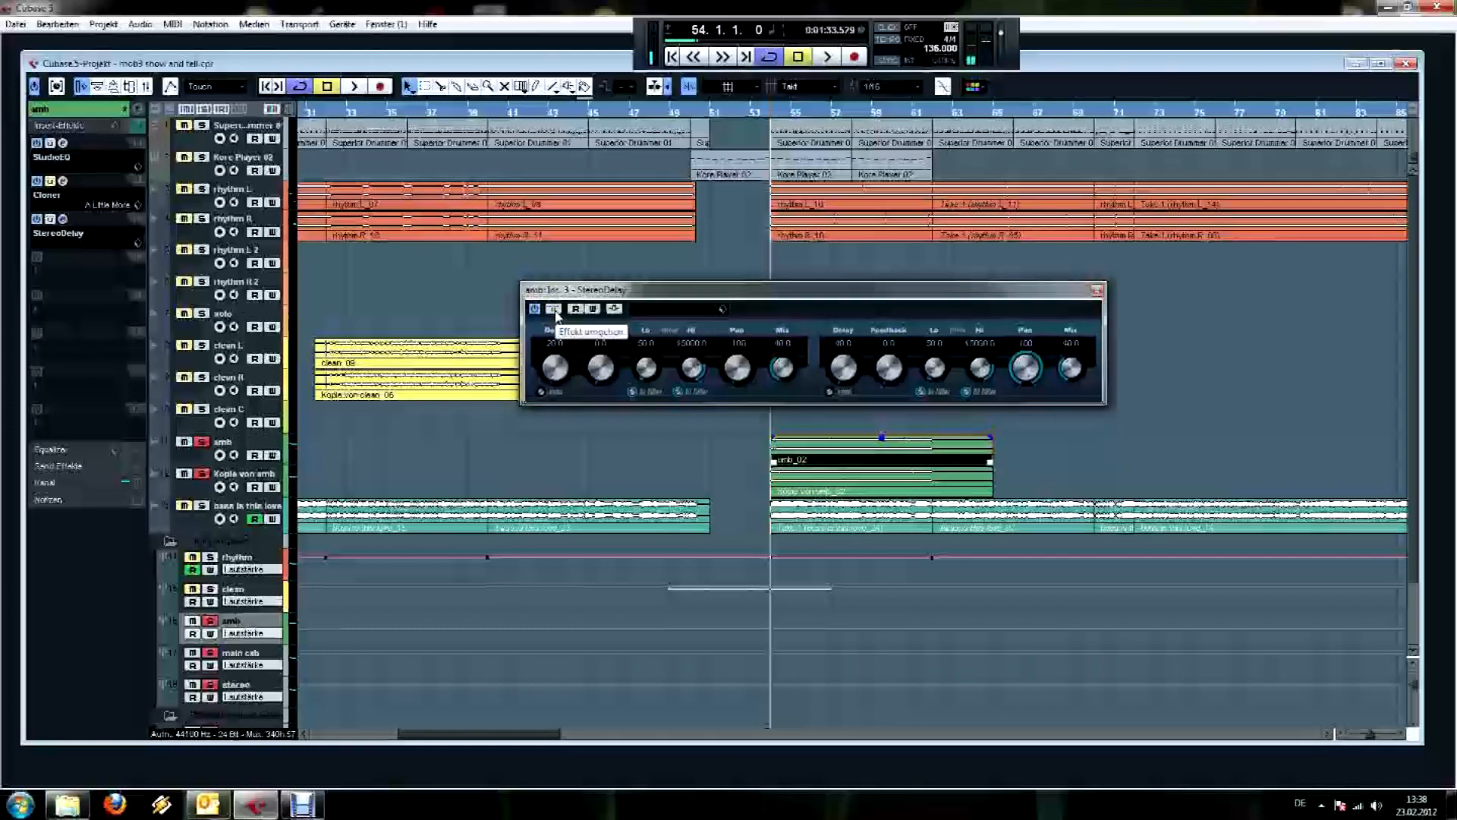
Compare the ambient guitars from bar 54 with the StereoDelay active and bypassed.
{"action": "key", "text": "space"}
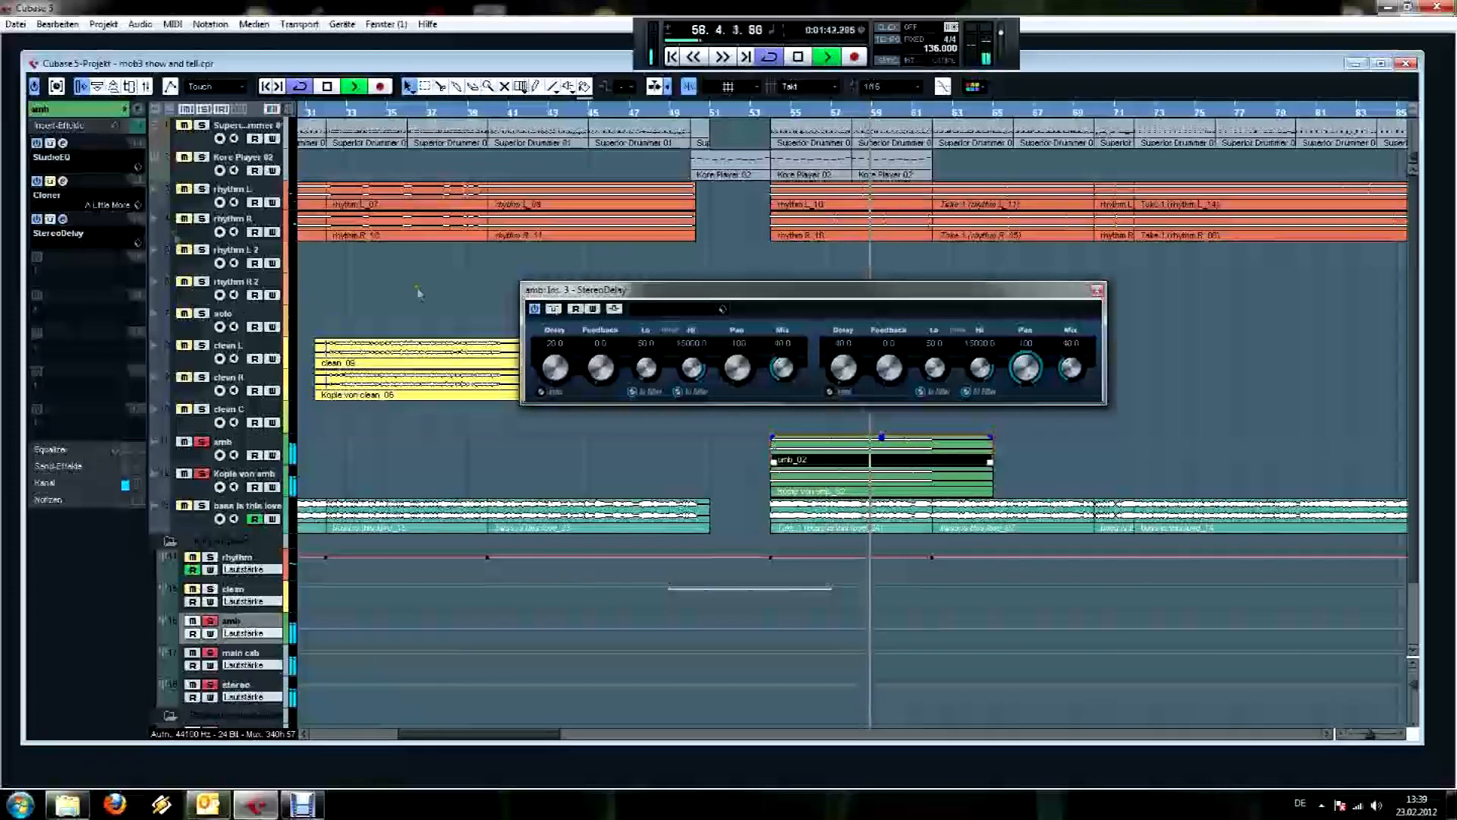
{"action": "key", "text": "space"}
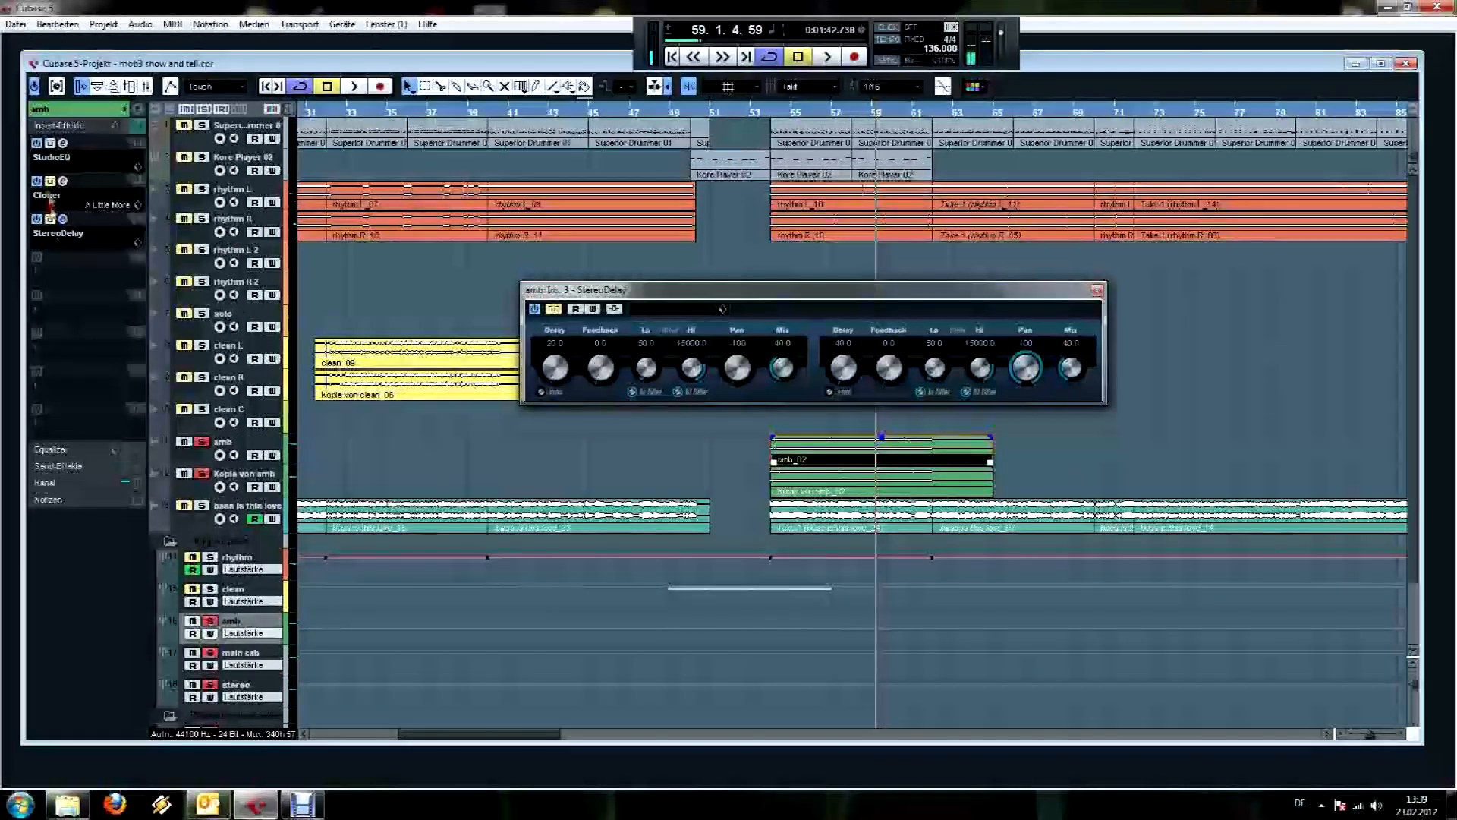
{"action": "left_click", "coordinate": [773, 114]}
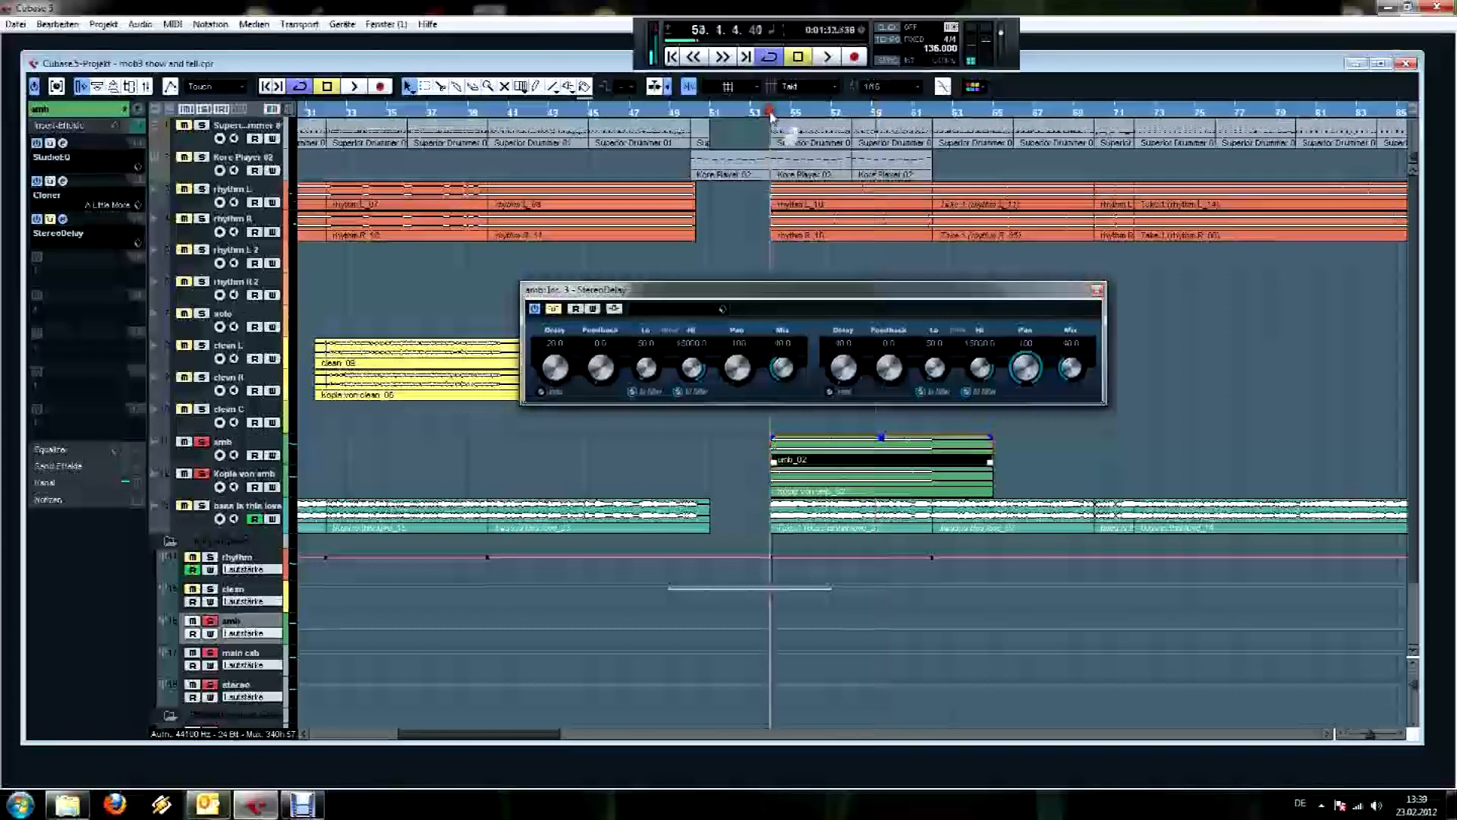
{"action": "key", "text": "space"}
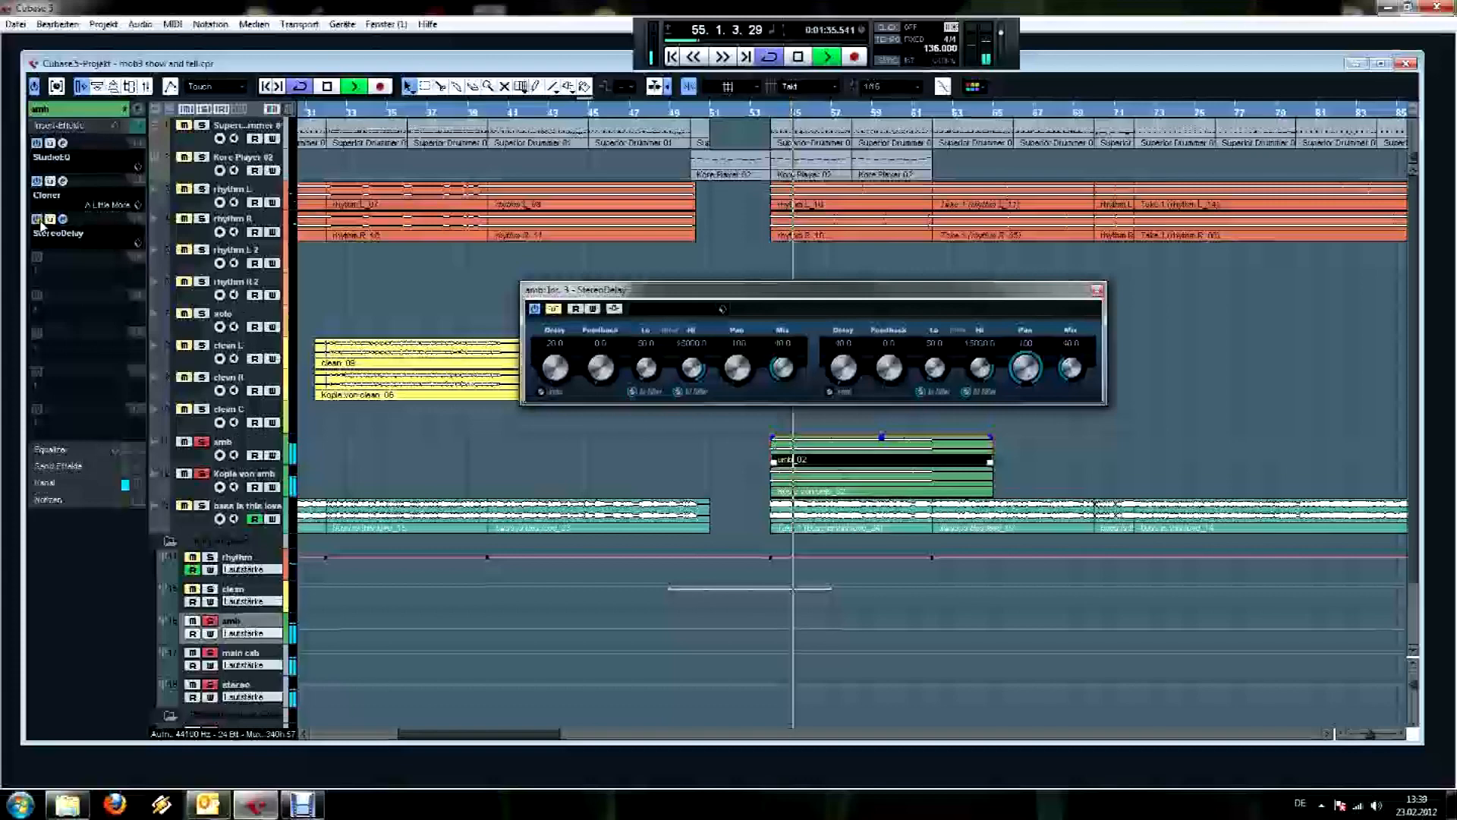
{"action": "key", "text": "space"}
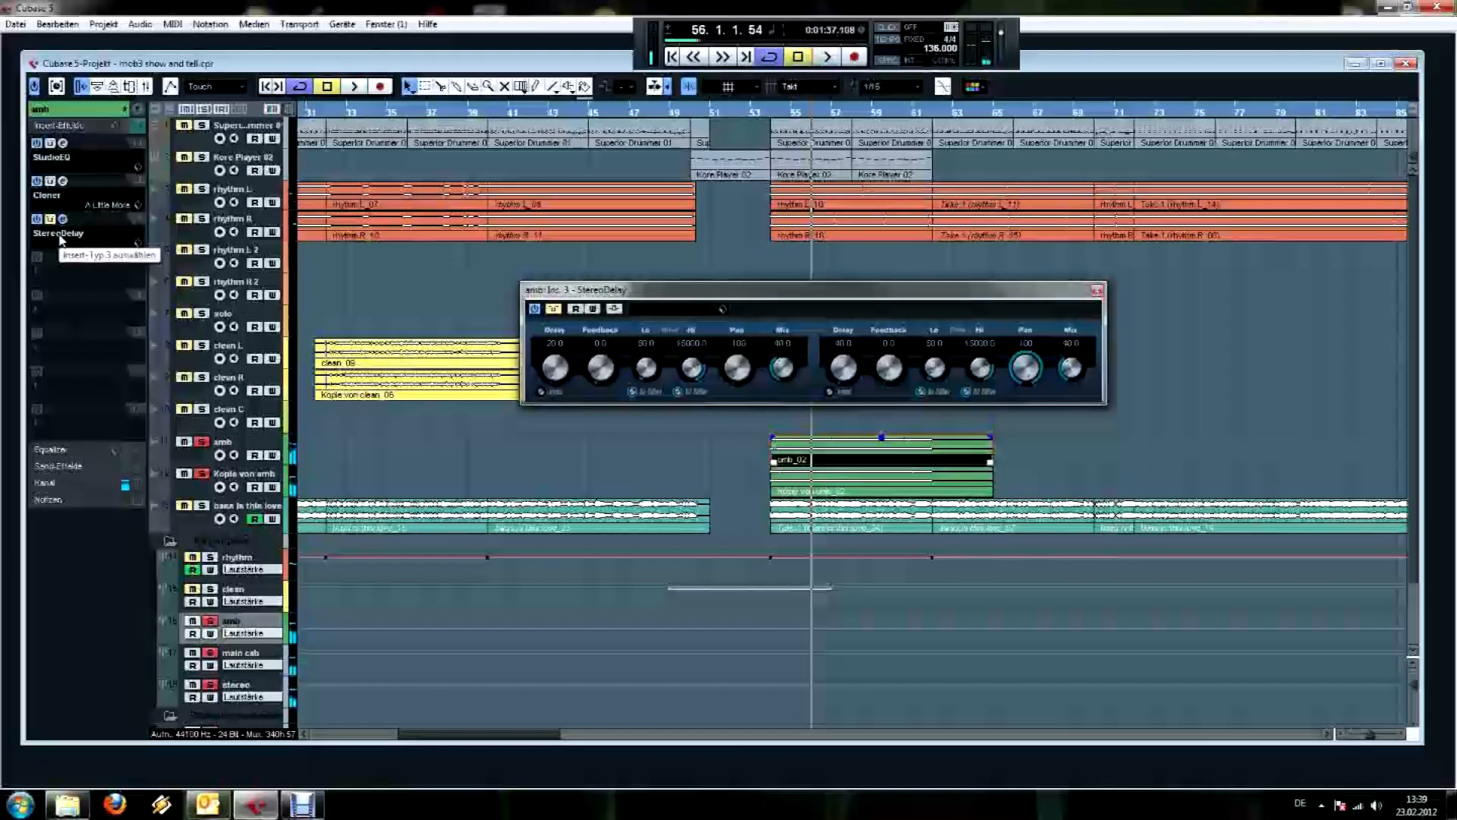
Remove the StereoDelay from the amb channel's third insert slot, and solo the clean group channel instead of amb.
{"action": "left_click", "coordinate": [60, 236]}
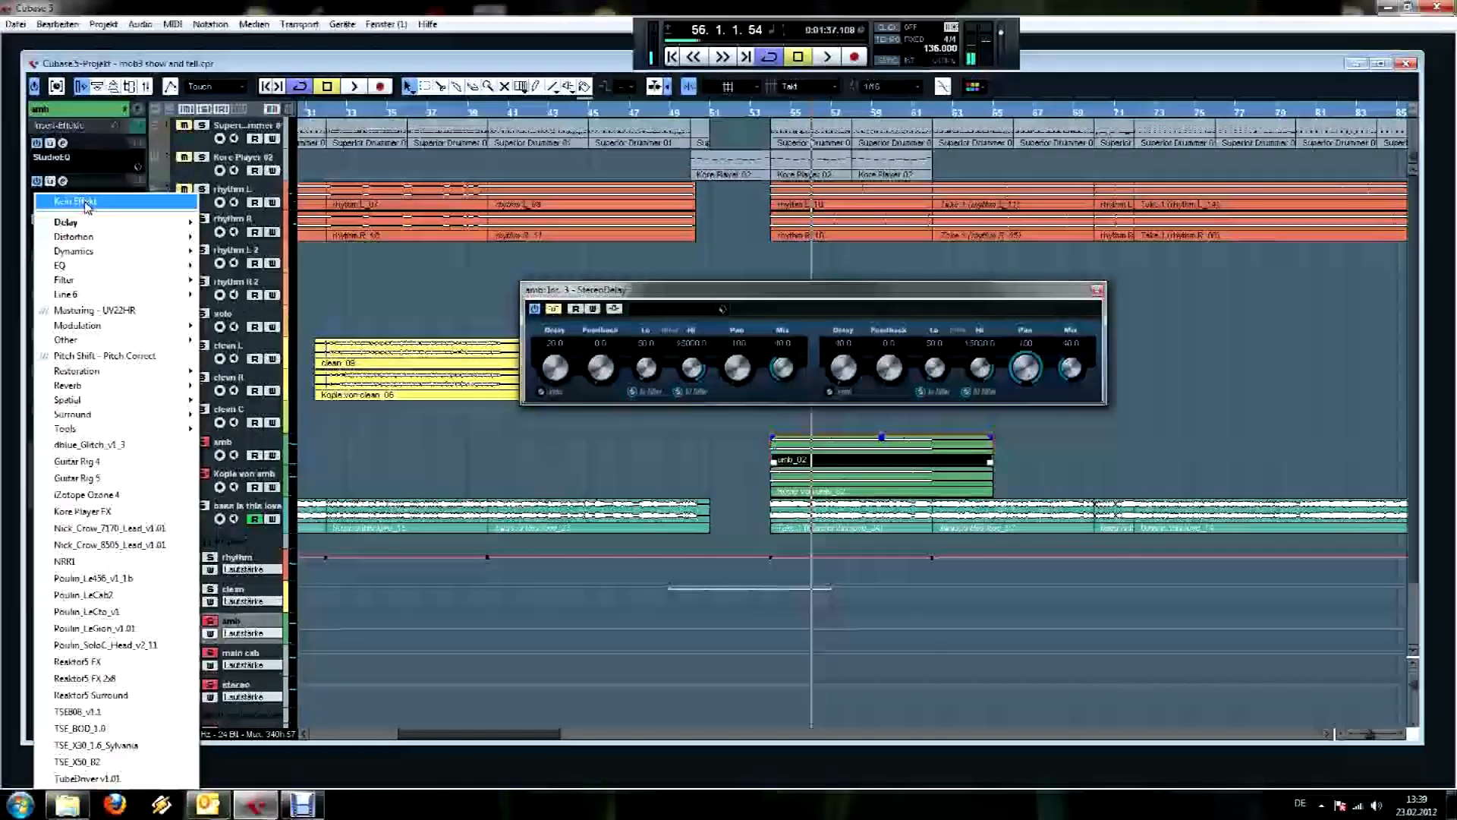
{"action": "left_click", "coordinate": [86, 203]}
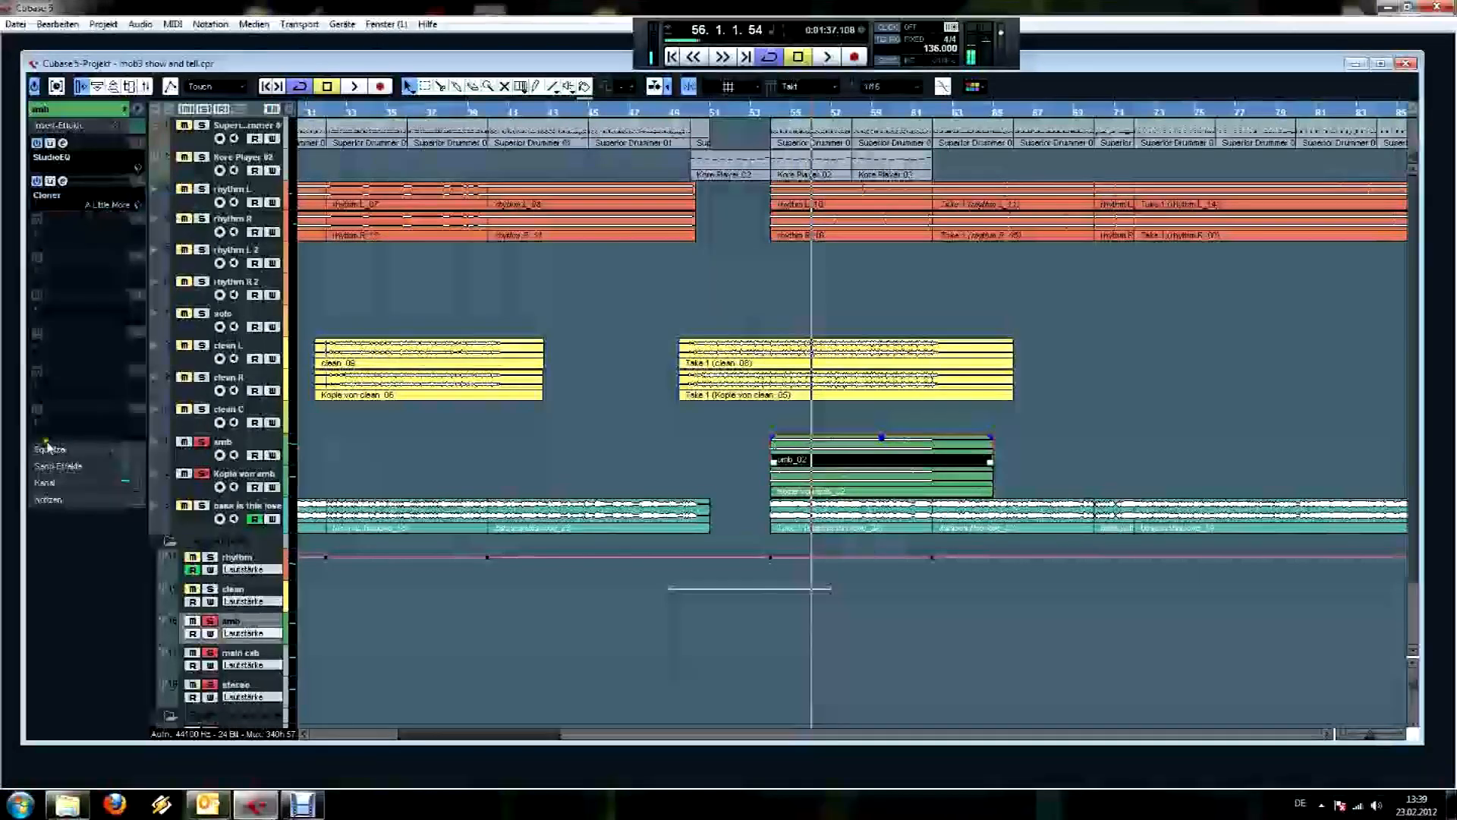
{"action": "left_click", "coordinate": [210, 620]}
{"action": "left_click", "coordinate": [211, 588]}
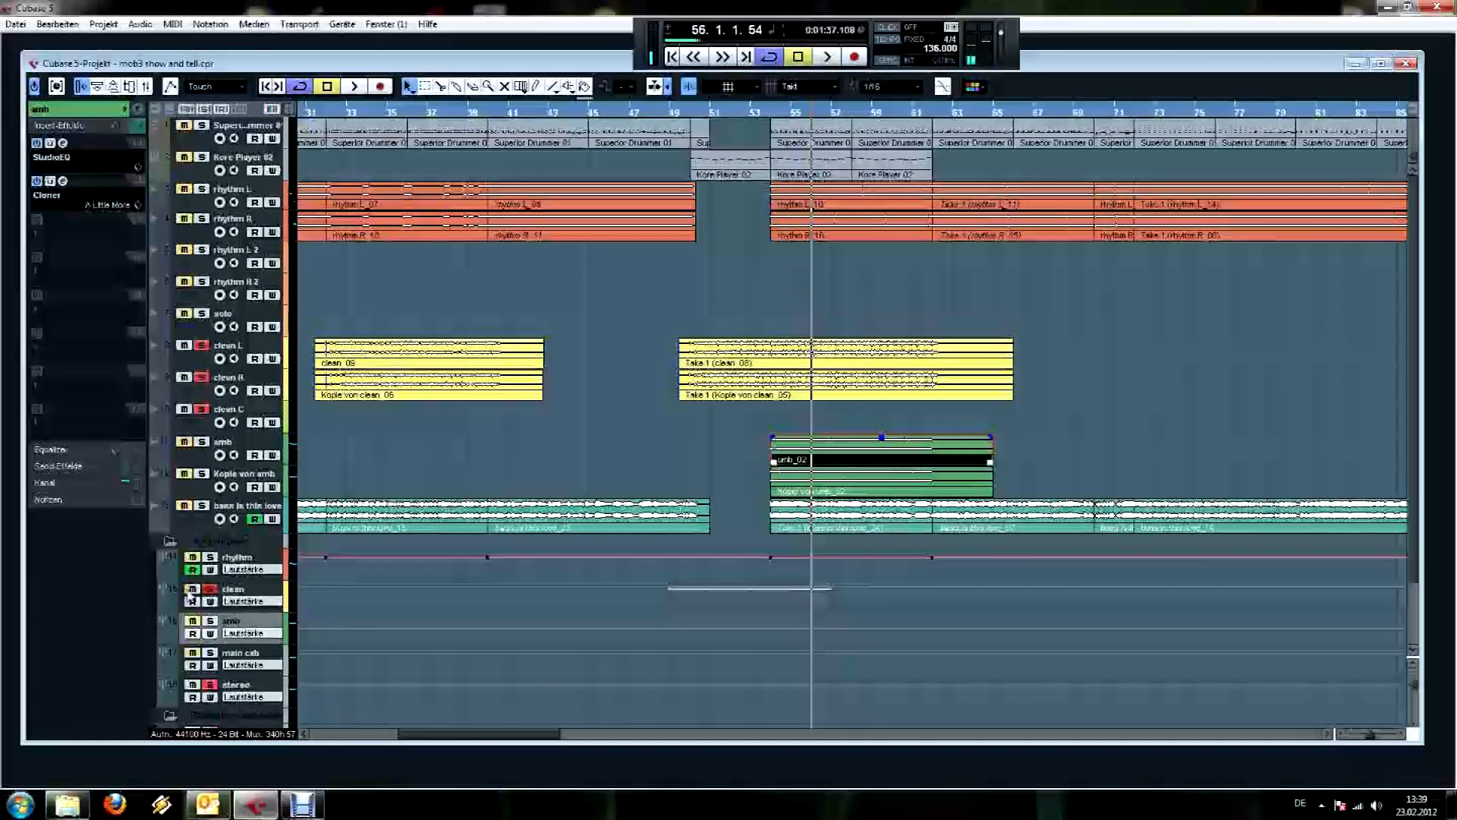
{"action": "left_click", "coordinate": [189, 596]}
Listen to the soloed clean guitars from bar 54 and return the playback position to bar 54.
{"action": "left_click", "coordinate": [767, 115]}
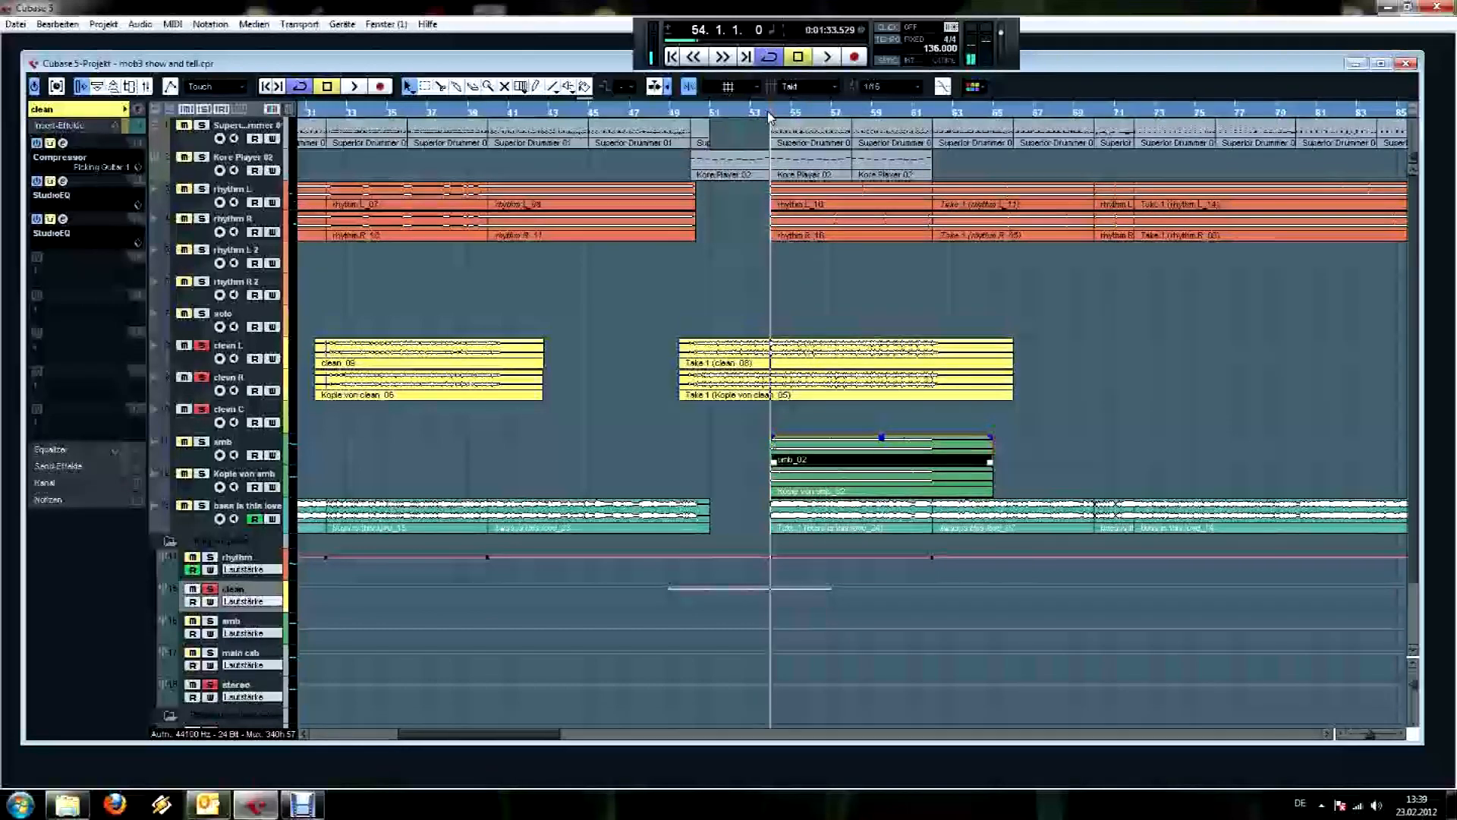
{"action": "key", "text": "space"}
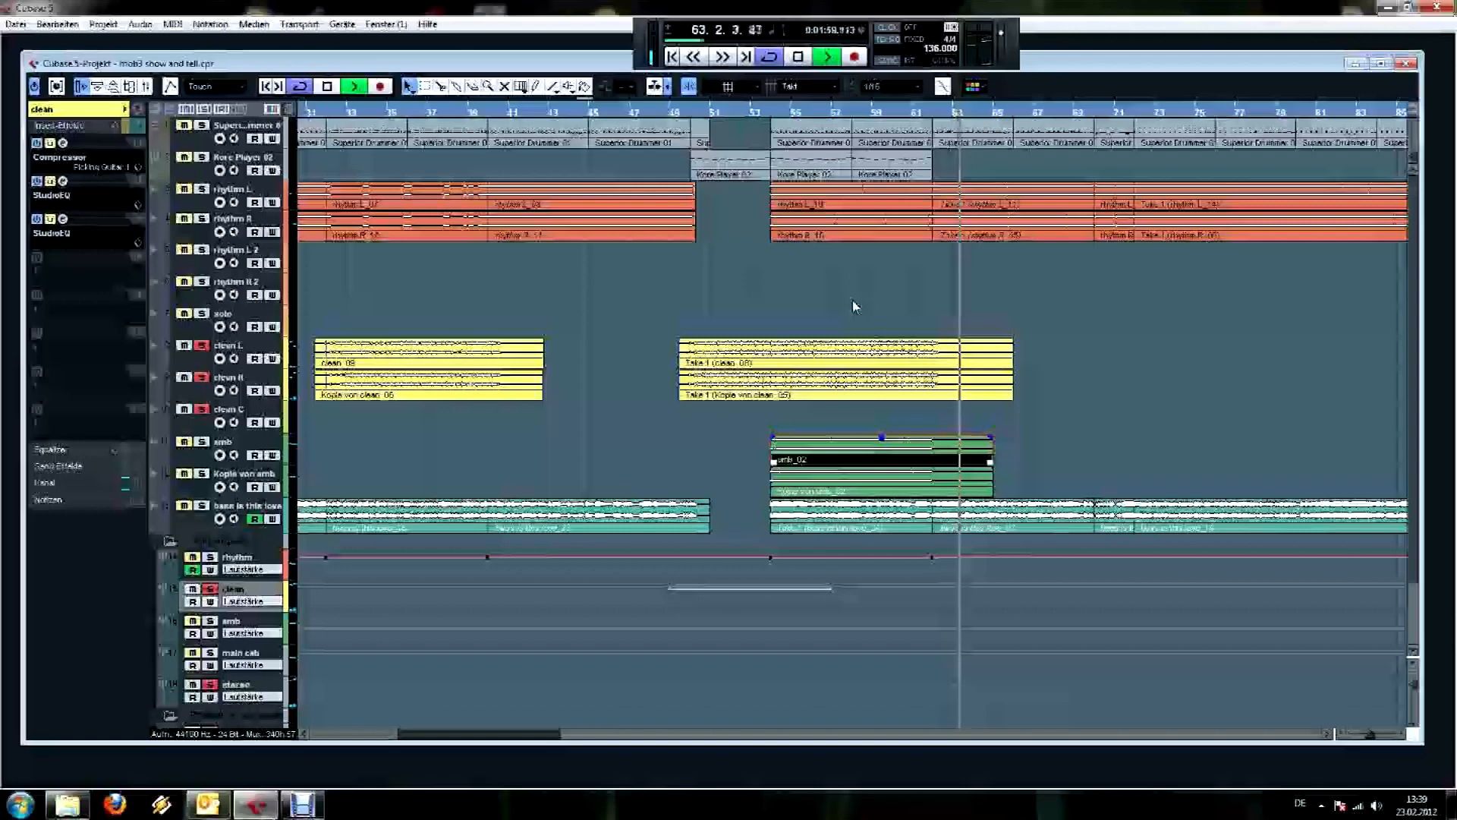
{"action": "key", "text": "space"}
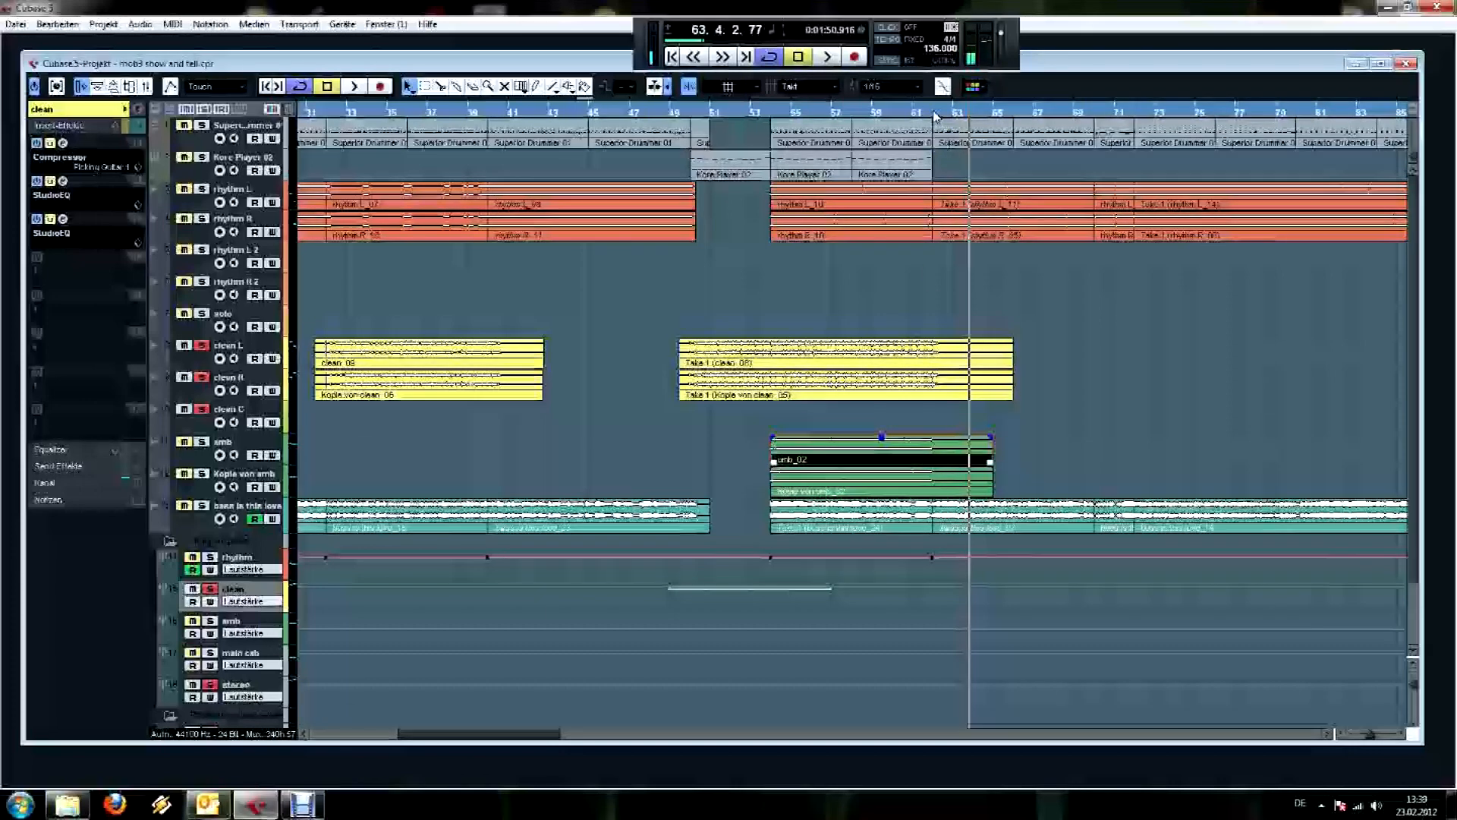
{"action": "left_click", "coordinate": [770, 112]}
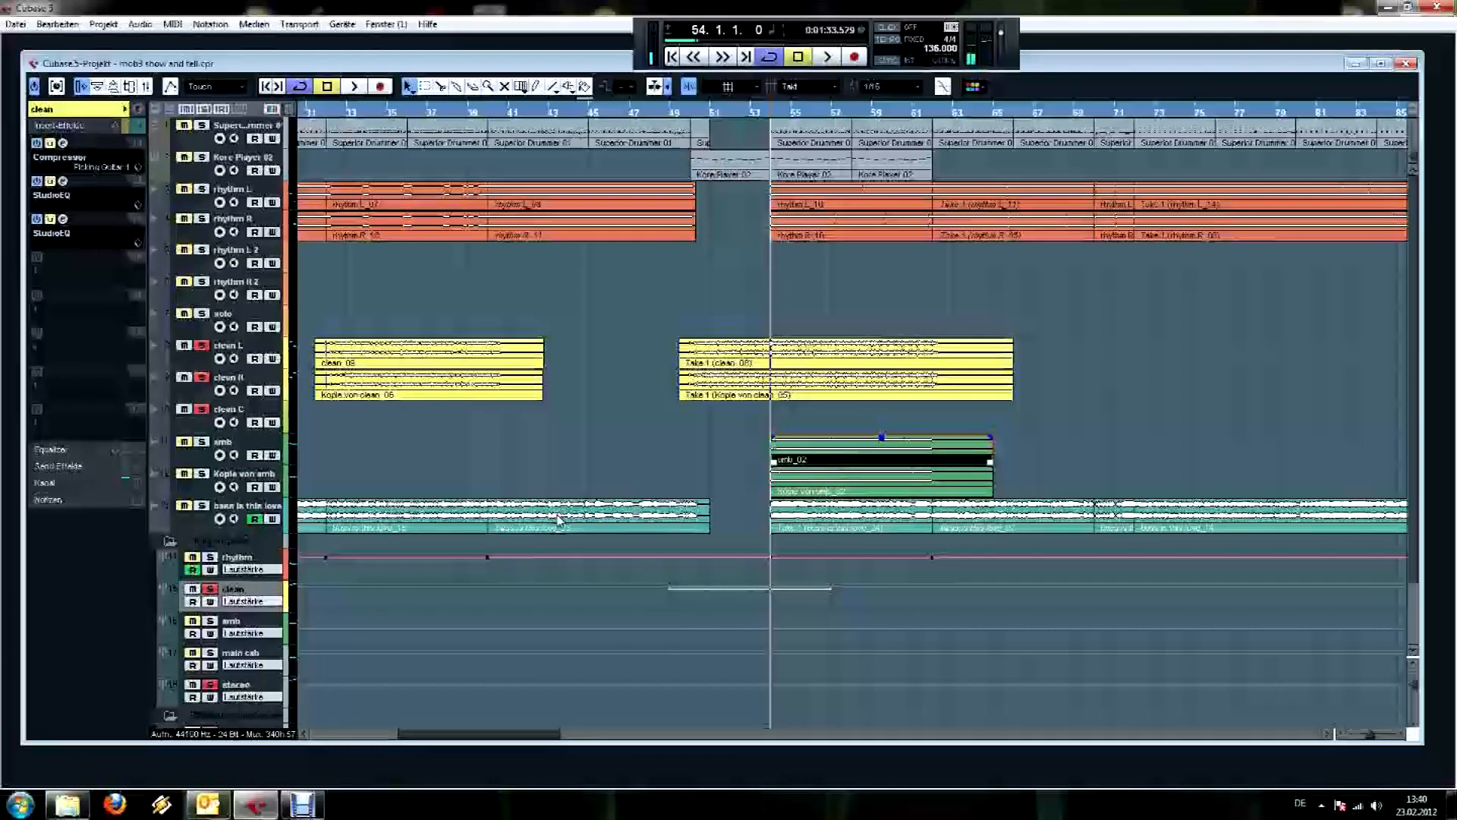
Open the Compressor insert on the clean channel, set its attack to 10, and switch automatic release off and back on.
{"action": "left_click", "coordinate": [65, 144]}
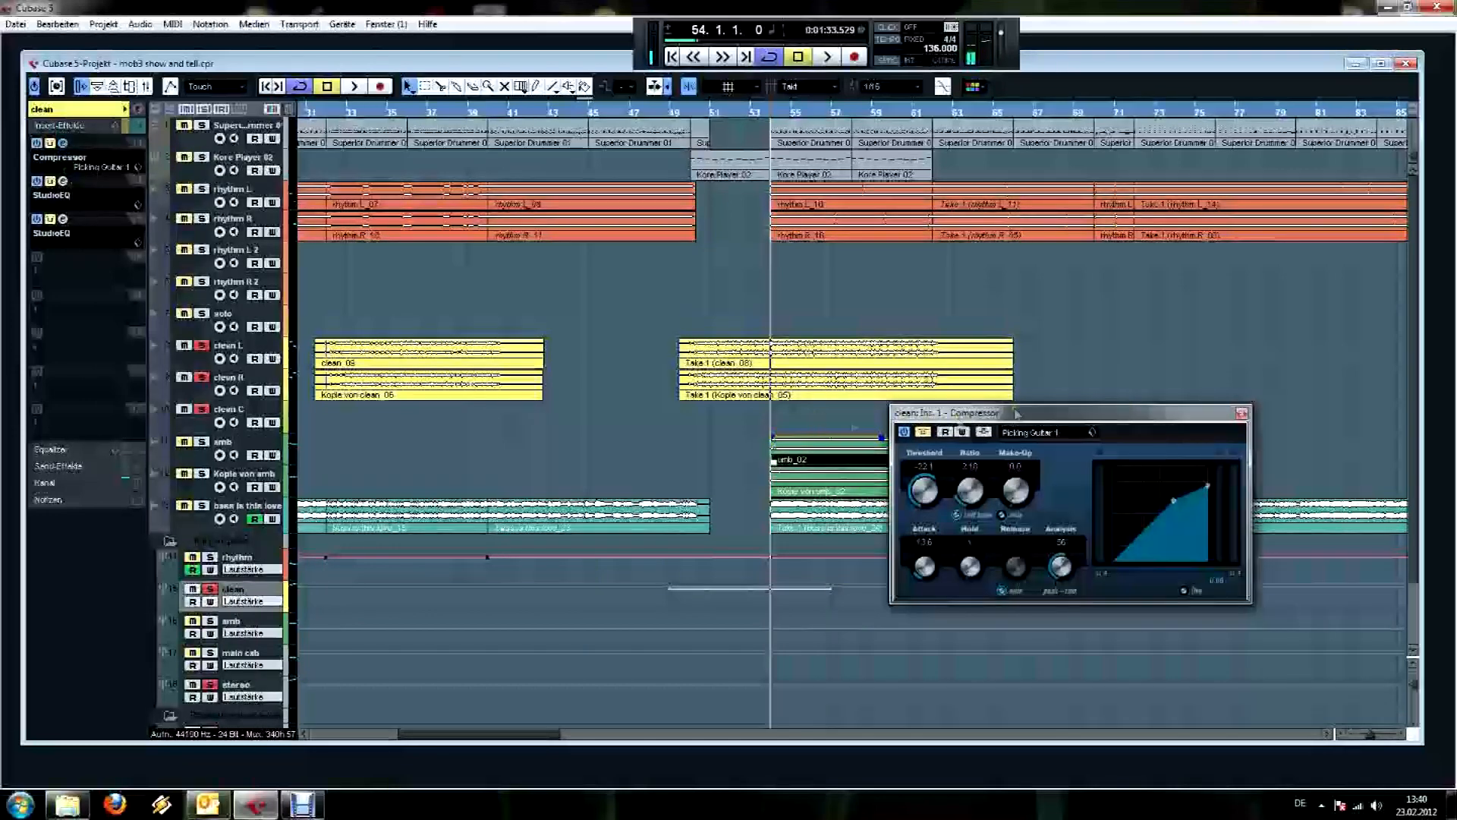
{"action": "left_click_drag", "start_coordinate": [1022, 415], "coordinate": [996, 408]}
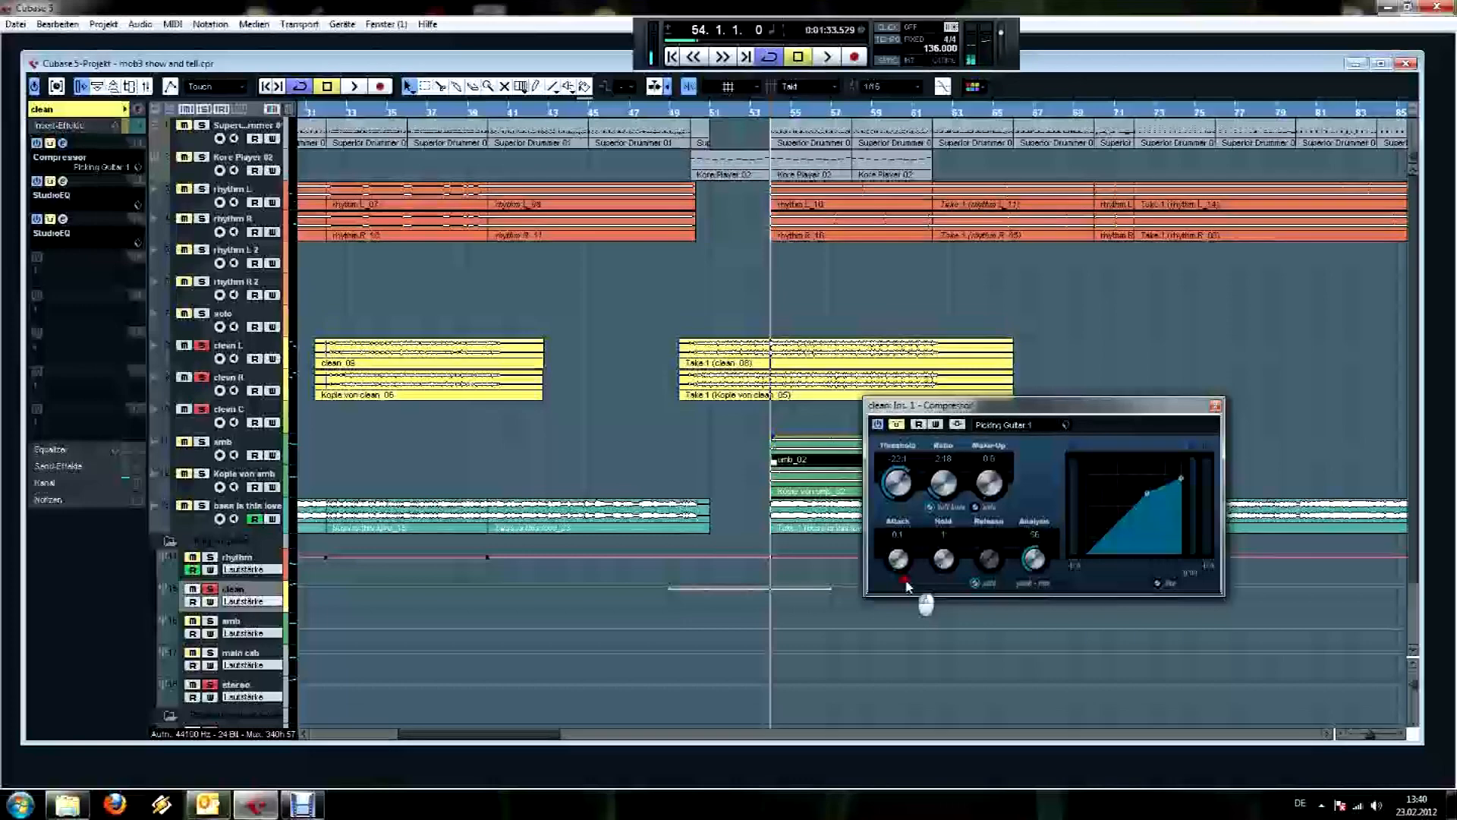
{"action": "left_click", "coordinate": [900, 535]}
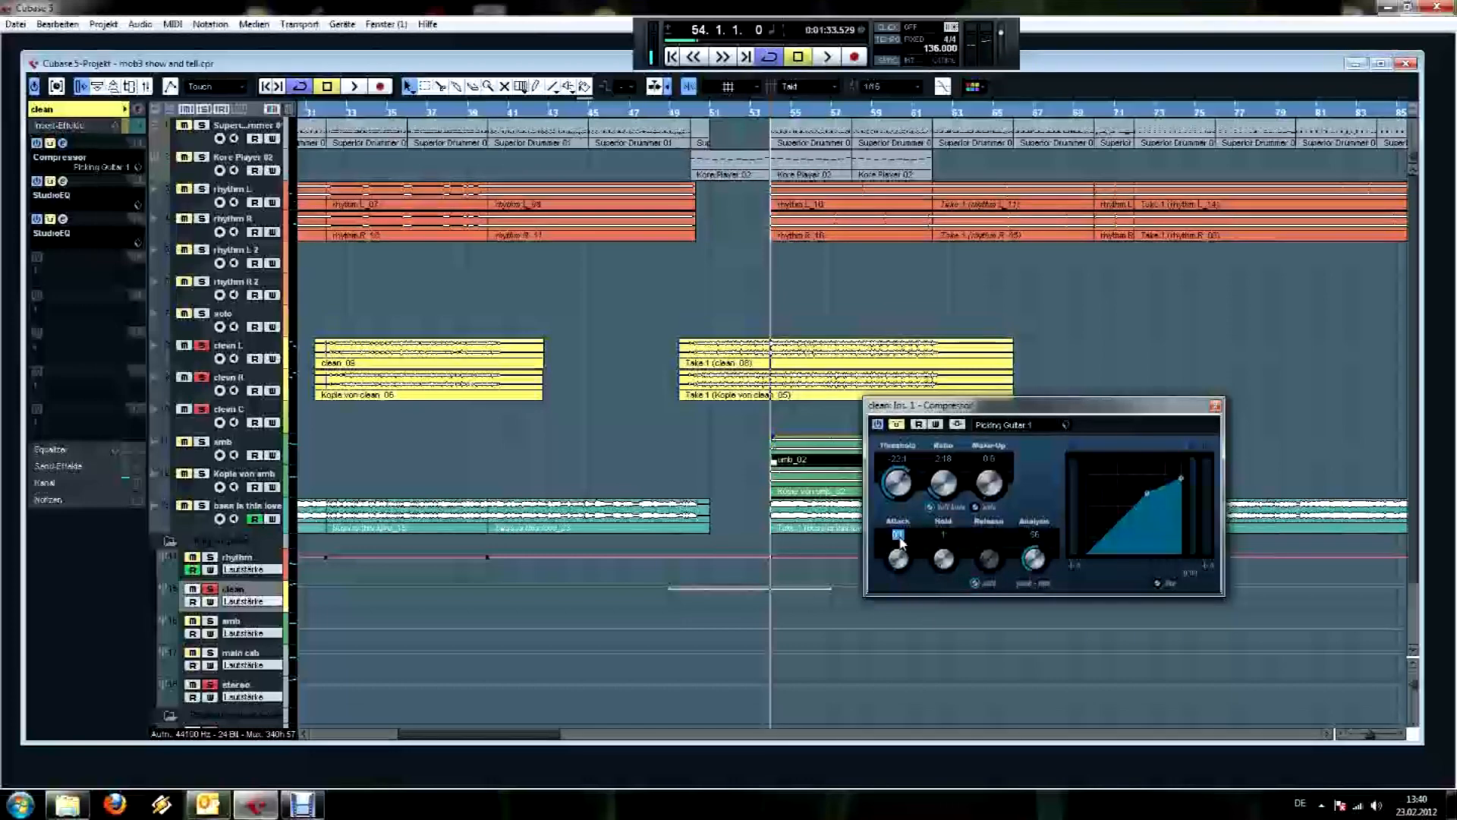
{"action": "type", "text": "10"}
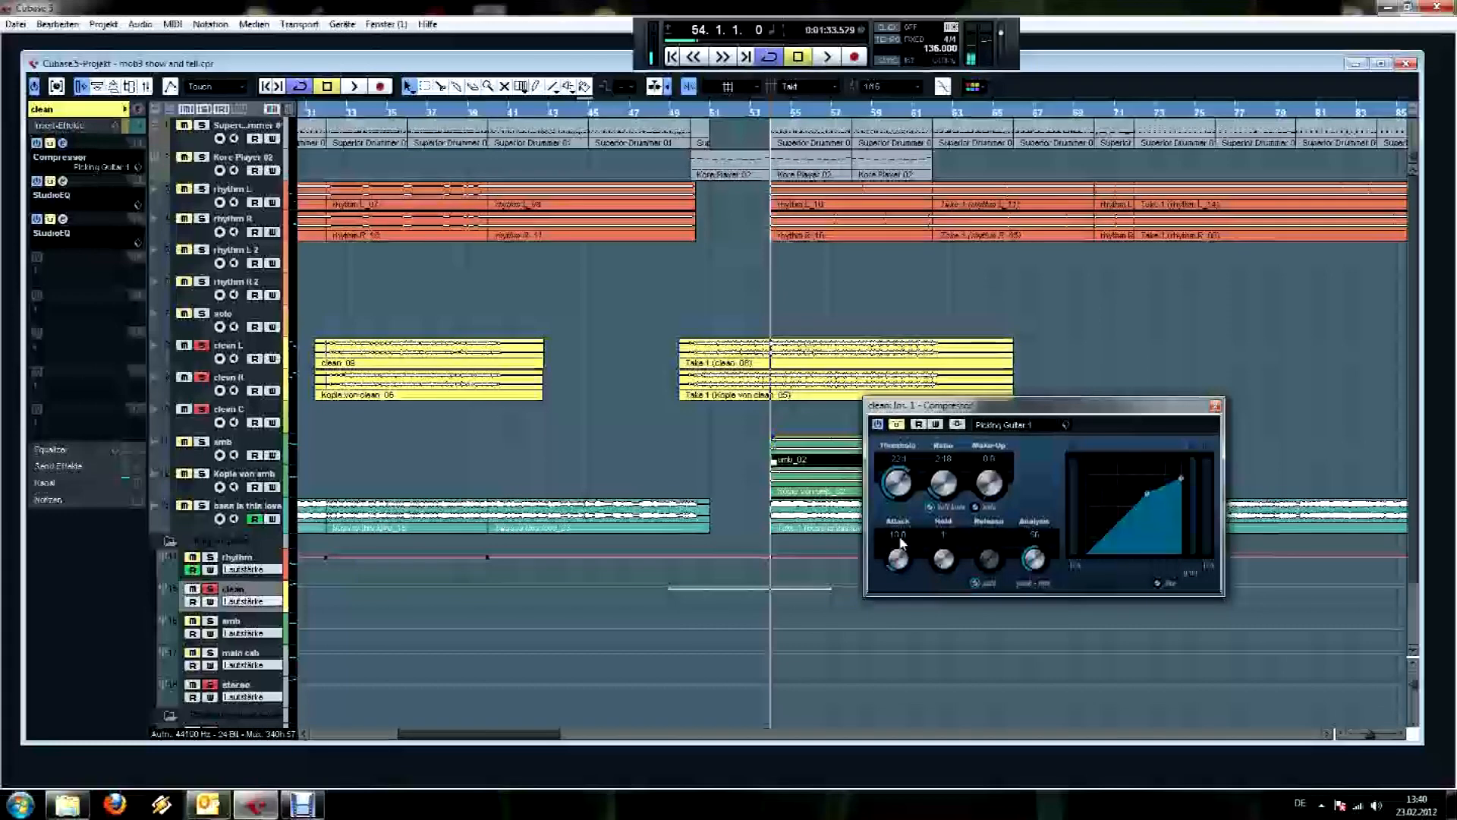
{"action": "left_click", "coordinate": [810, 616]}
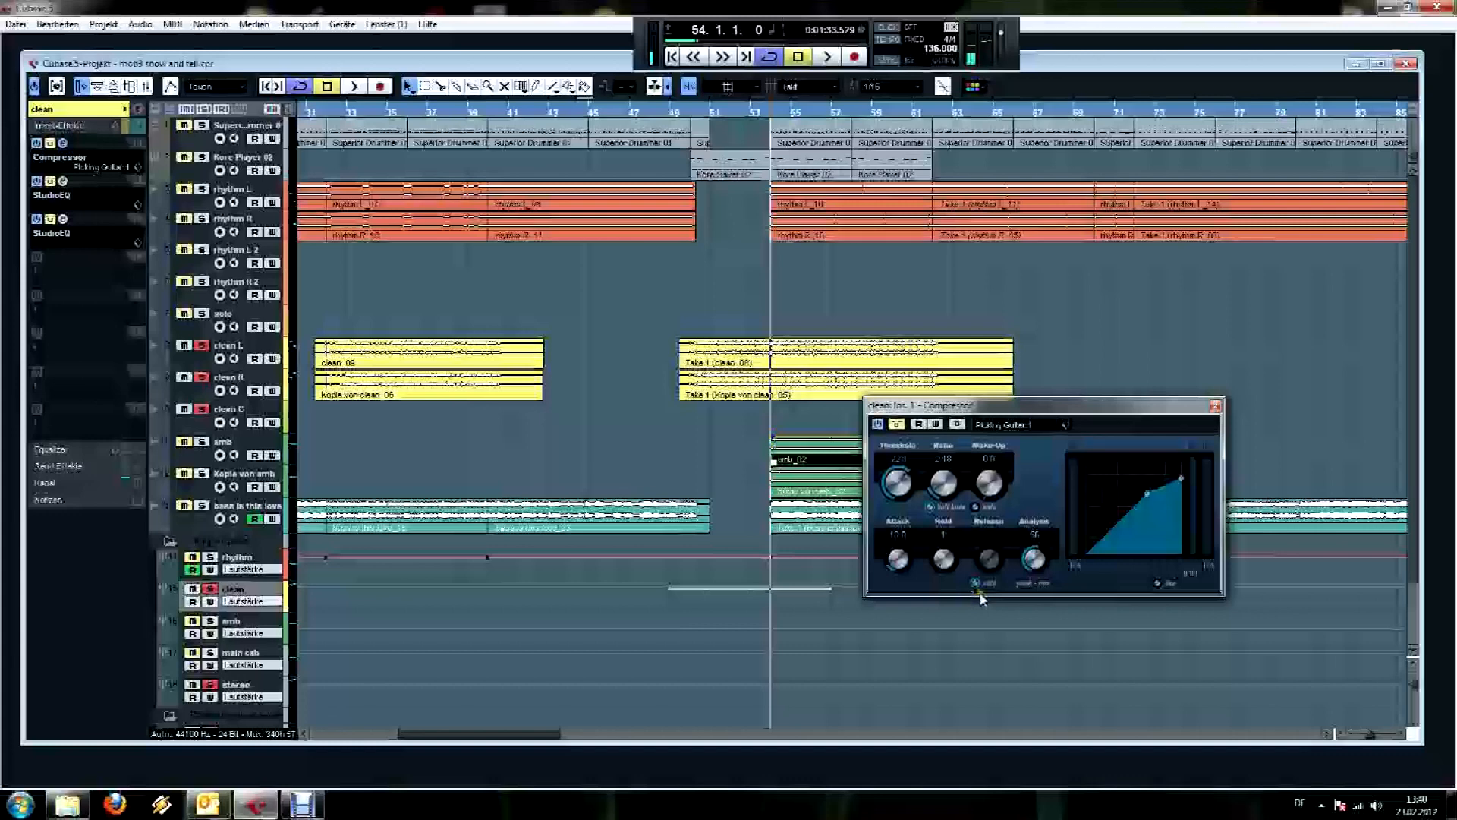
{"action": "left_click", "coordinate": [976, 583]}
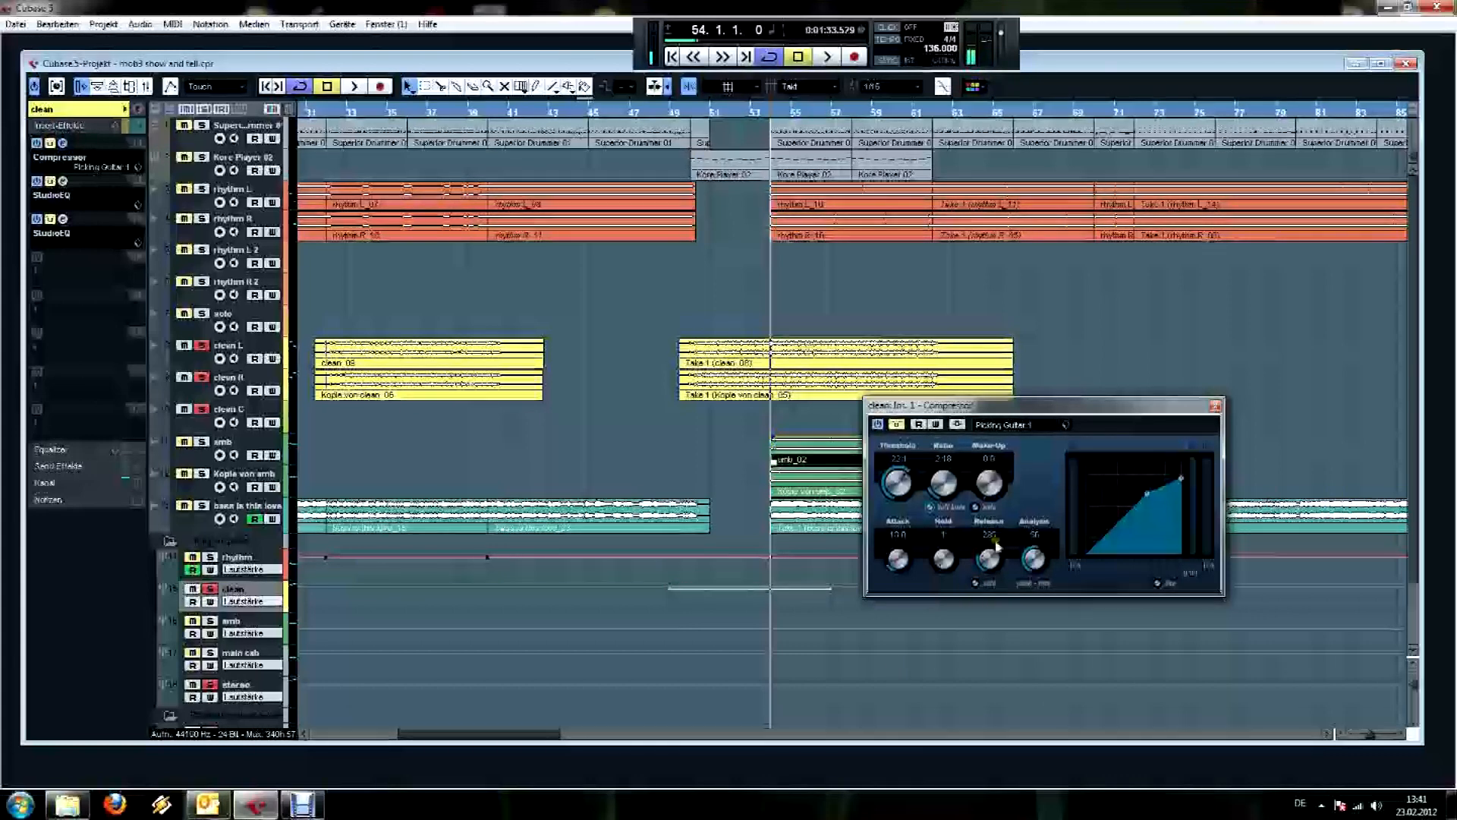
{"action": "left_click", "coordinate": [975, 583]}
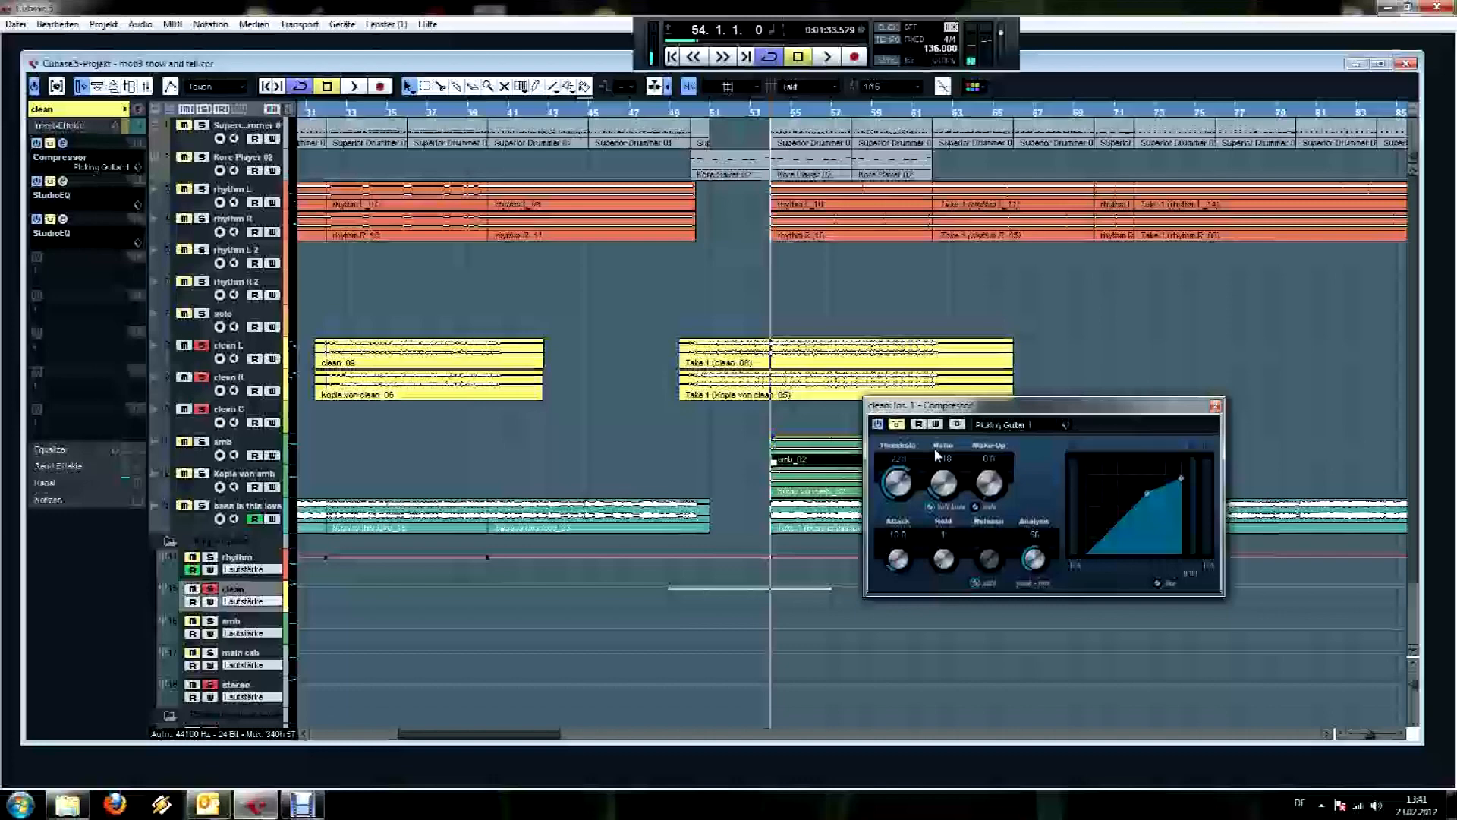
Compare the clean guitars from bar 54 with the Compressor bypassed and active, and leave it active.
{"action": "key", "text": "space"}
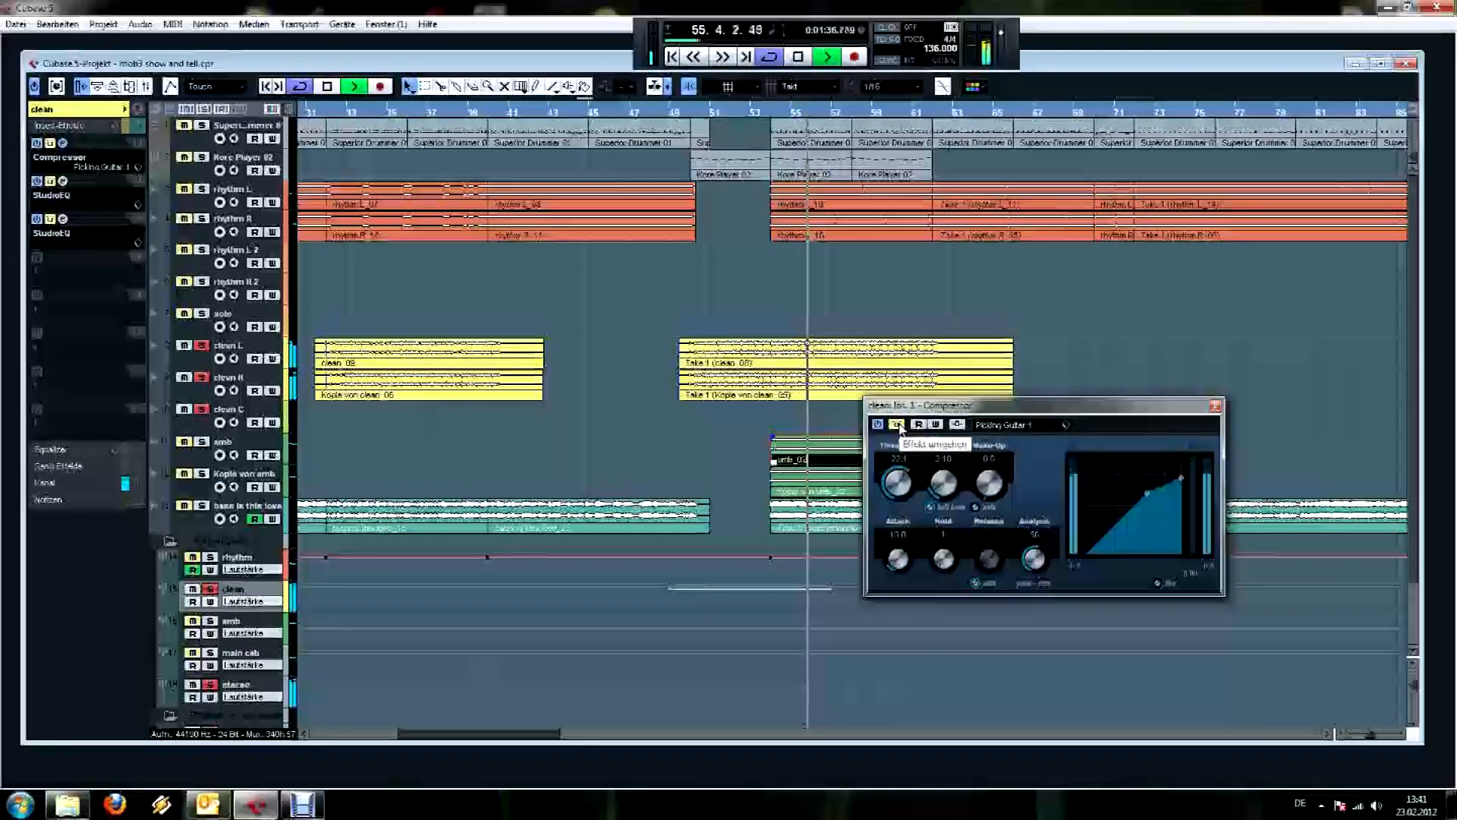
{"action": "left_click", "coordinate": [898, 426]}
{"action": "left_click", "coordinate": [898, 426]}
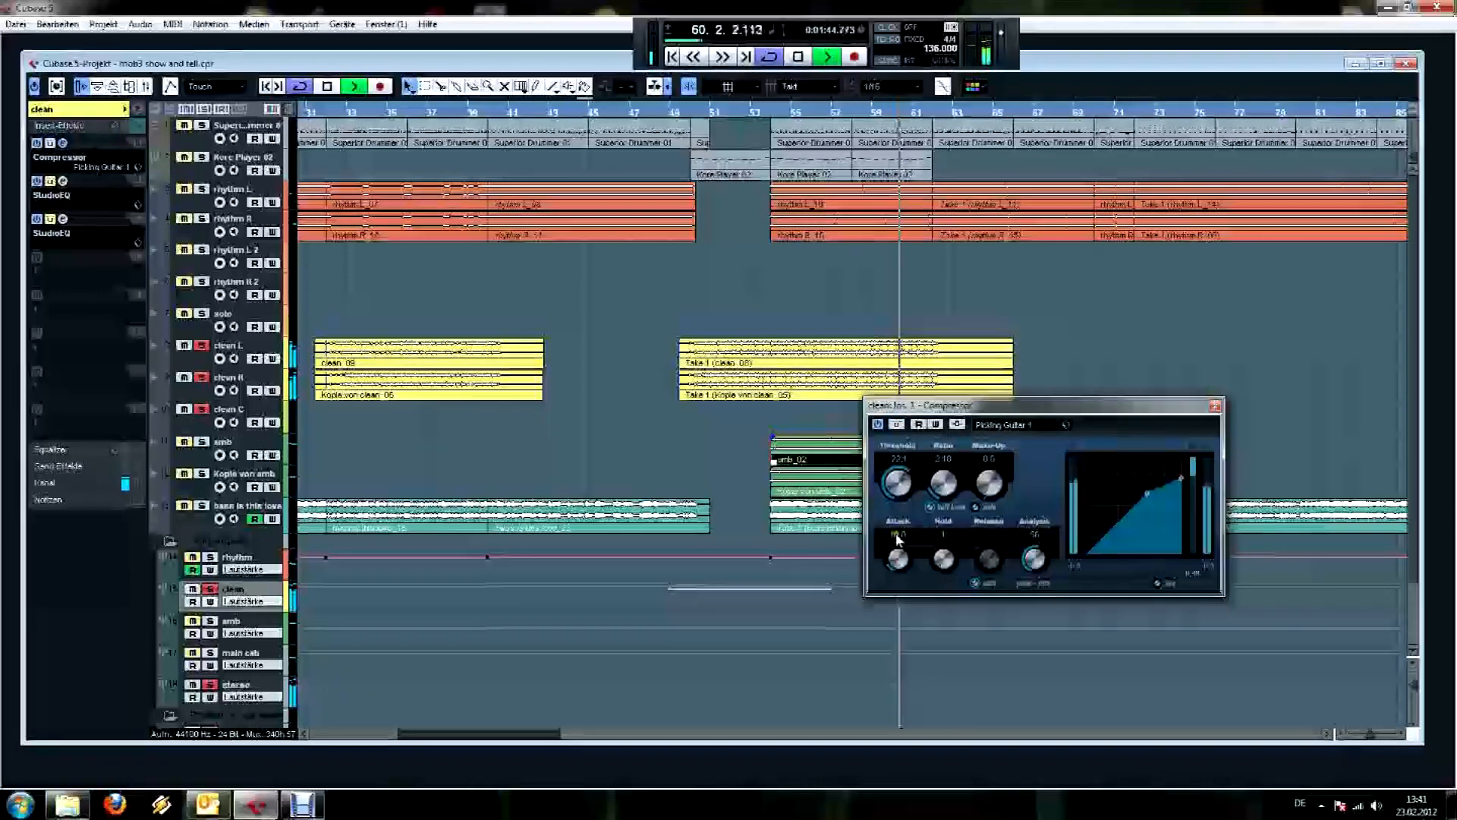
{"action": "key", "text": "space"}
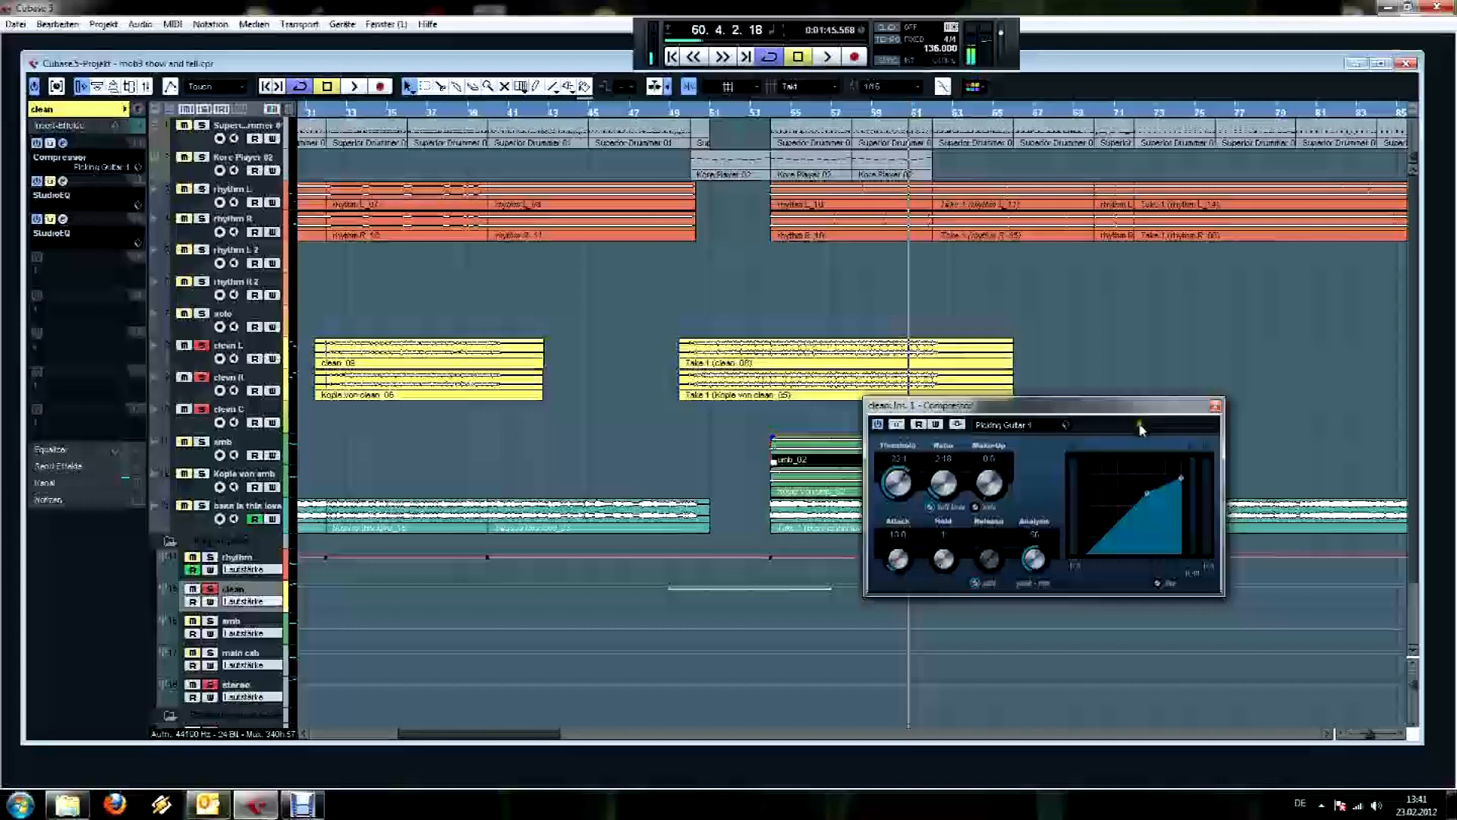
Examine the clean L and clean R tracks in turn and close the Compressor window.
{"action": "left_click", "coordinate": [195, 362]}
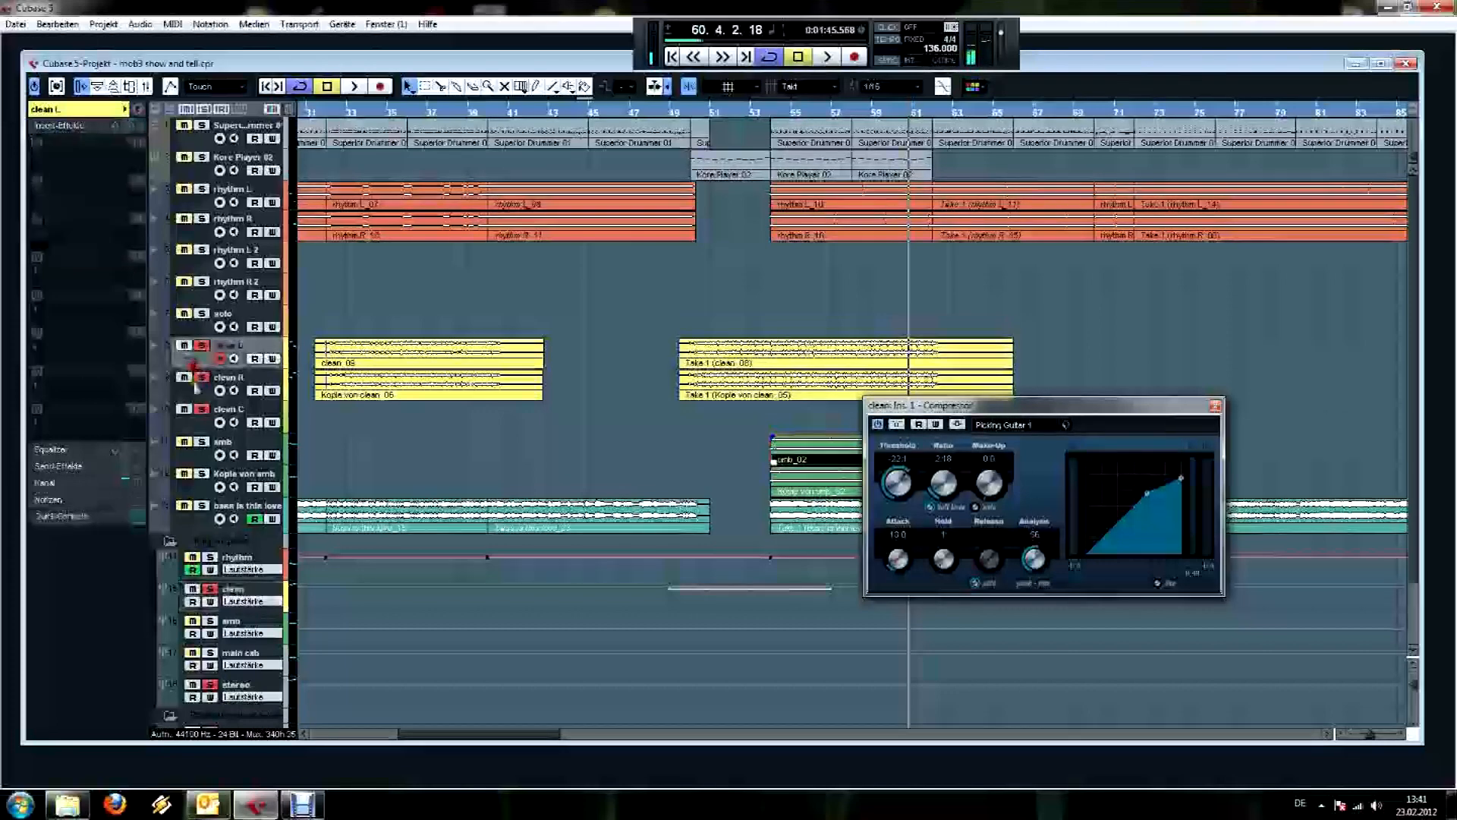
{"action": "left_click_drag", "start_coordinate": [195, 383], "coordinate": [195, 393]}
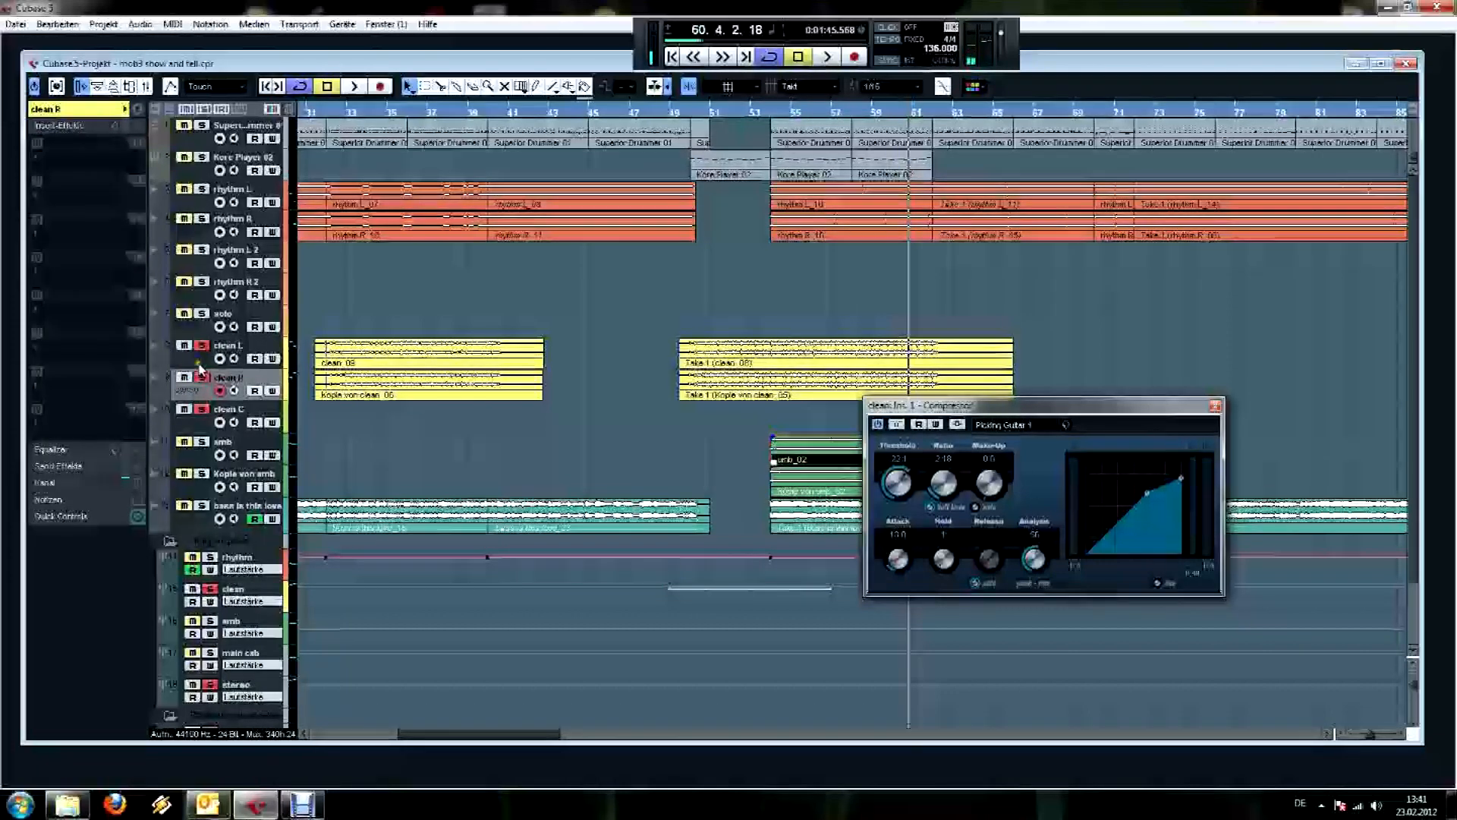
{"action": "left_click", "coordinate": [201, 379]}
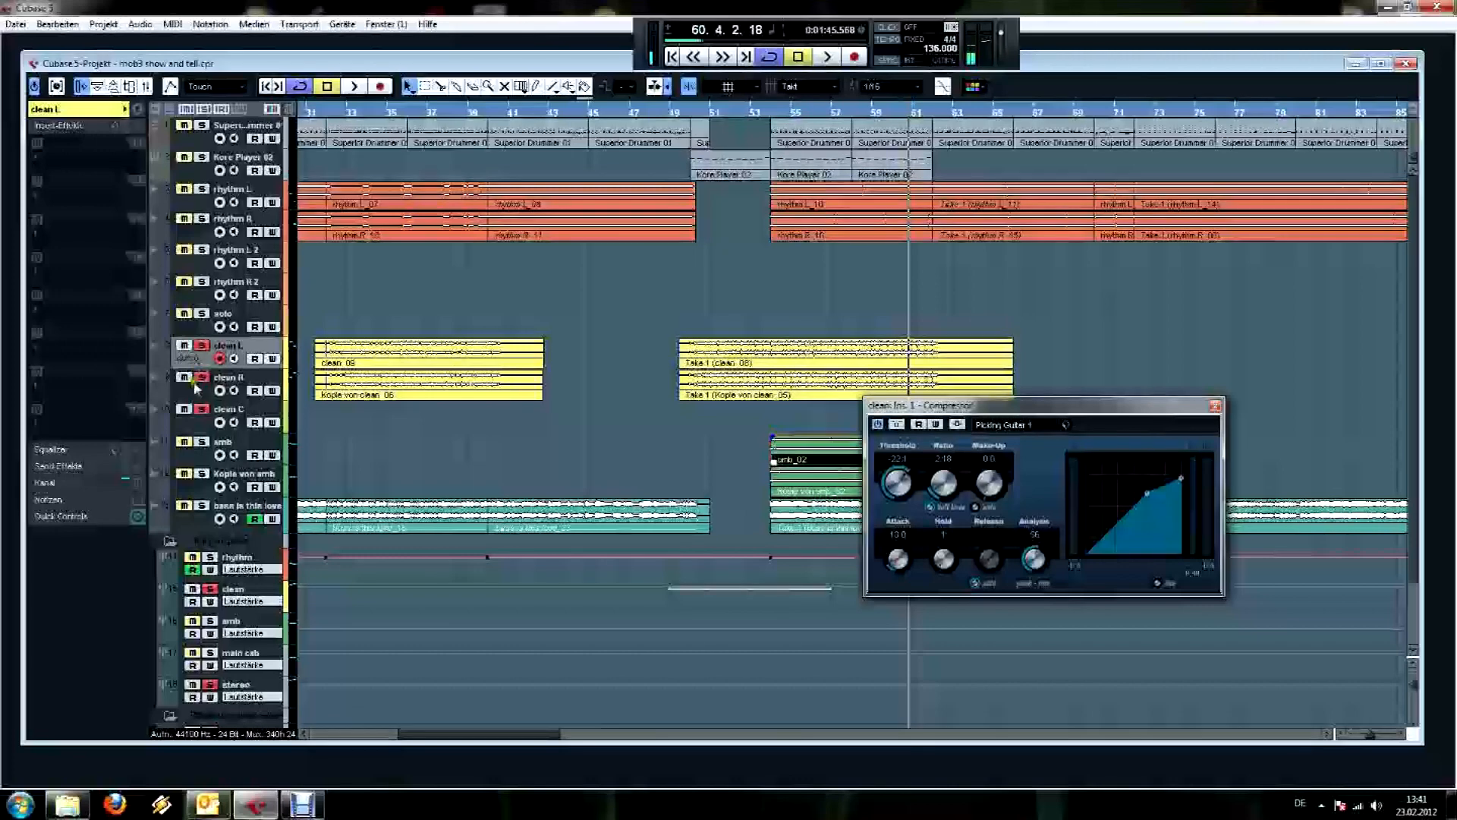
{"action": "left_click", "coordinate": [1215, 406]}
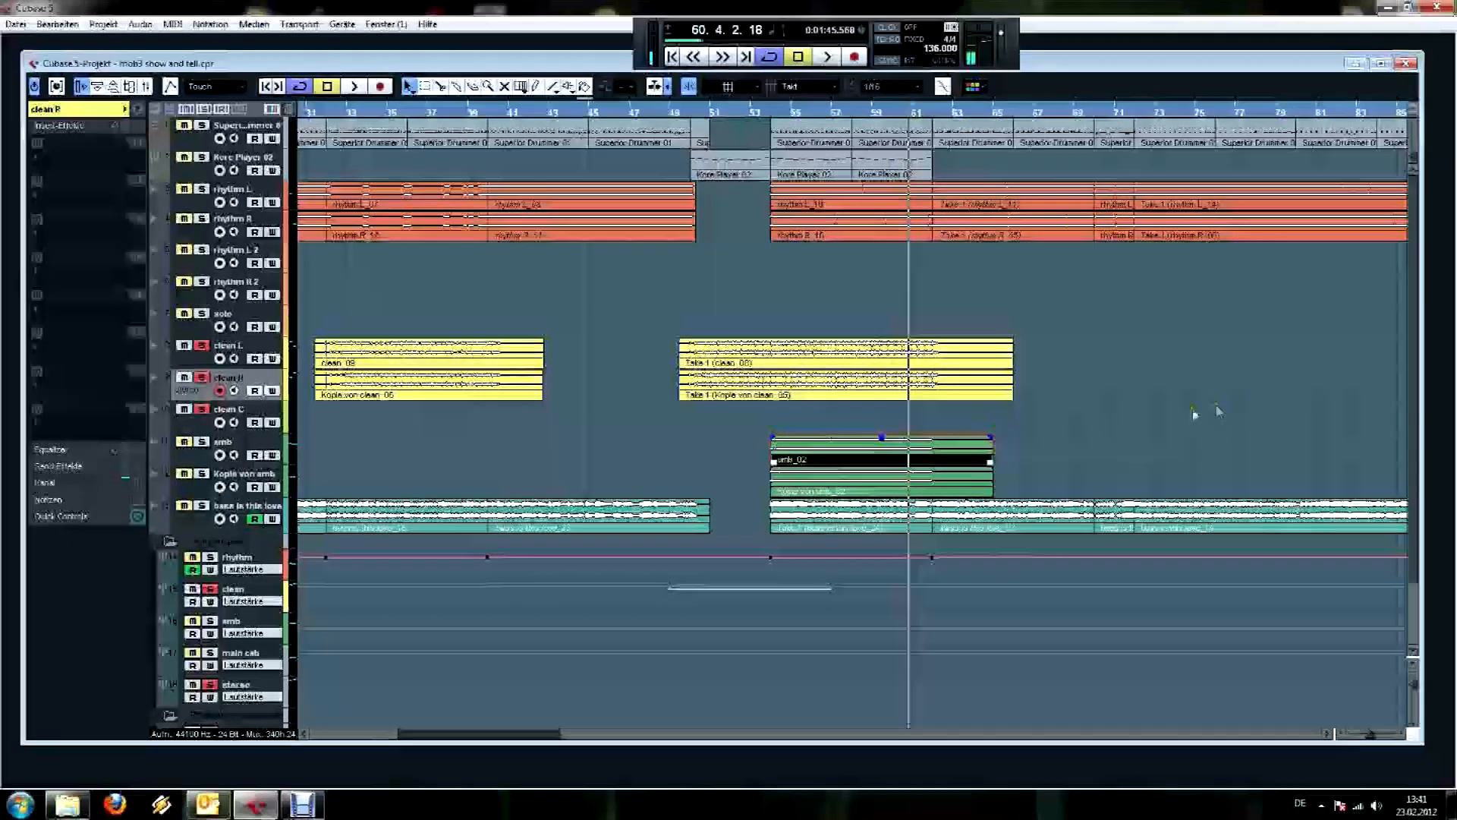
Open the StudioEQ in the clean group channel's second insert slot and place its window below the clean guitar clips.
{"action": "left_click", "coordinate": [175, 588]}
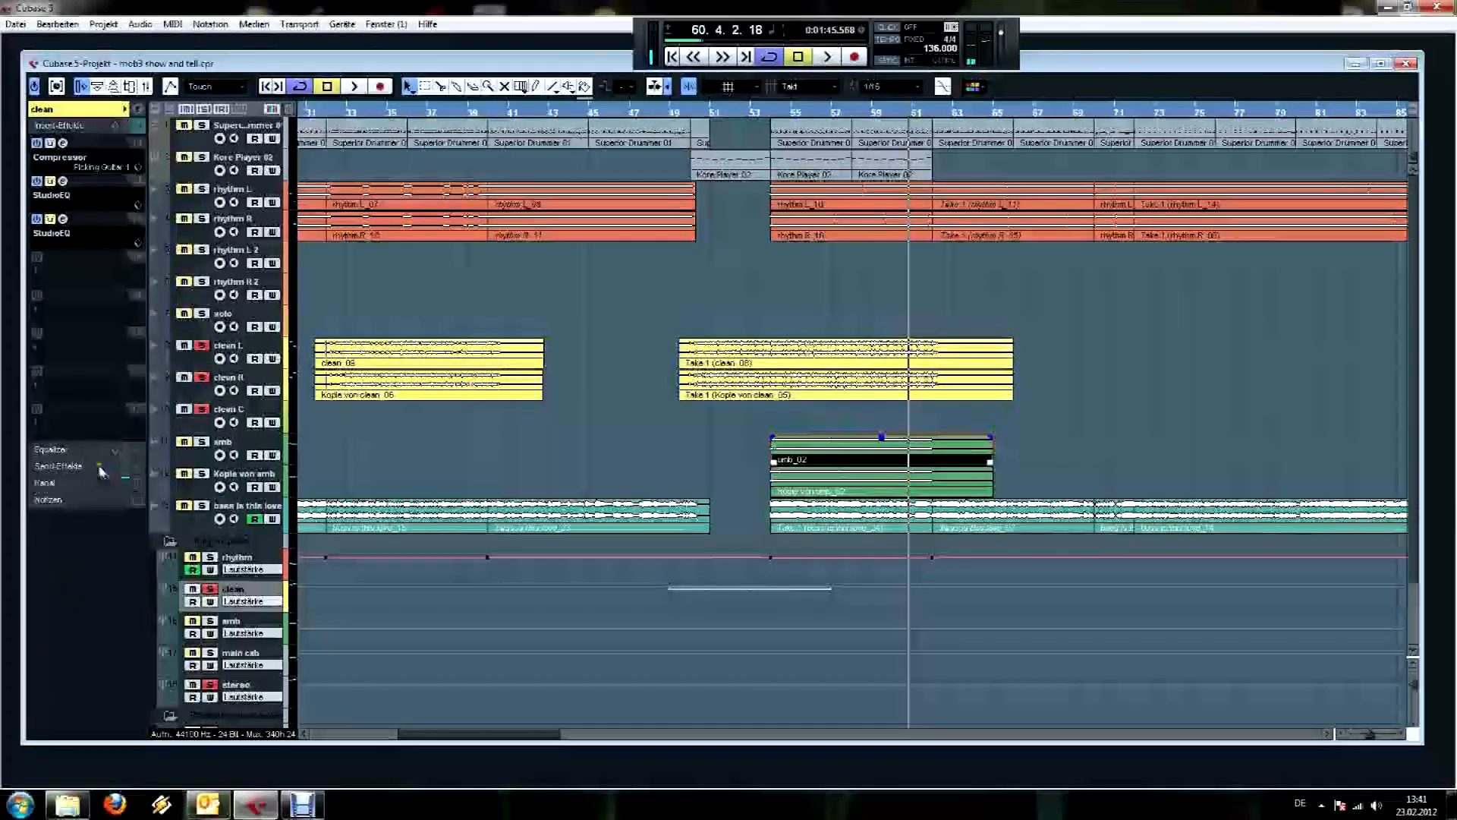
{"action": "left_click", "coordinate": [64, 181]}
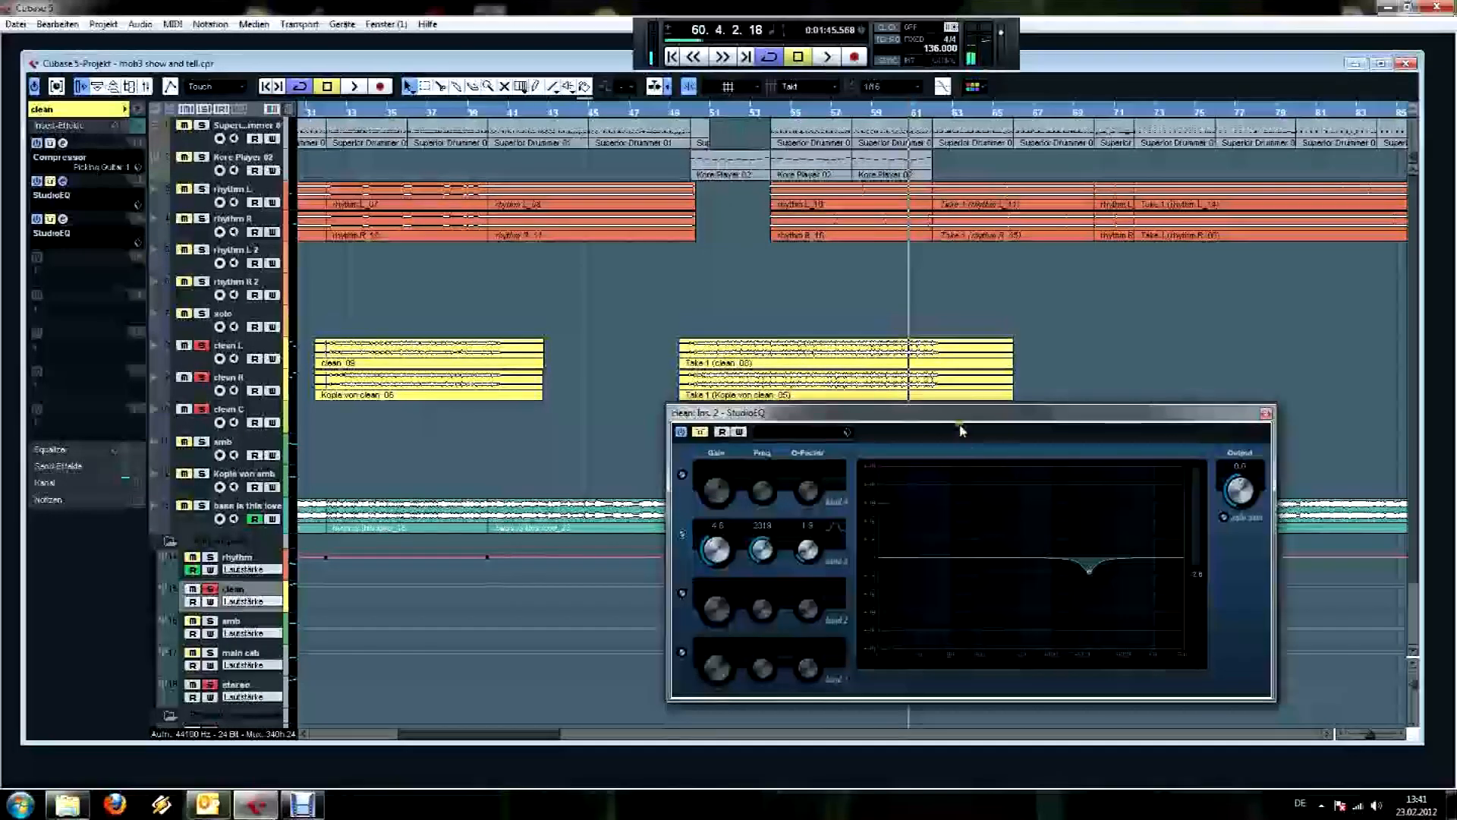
{"action": "left_click_drag", "start_coordinate": [949, 423], "coordinate": [917, 438]}
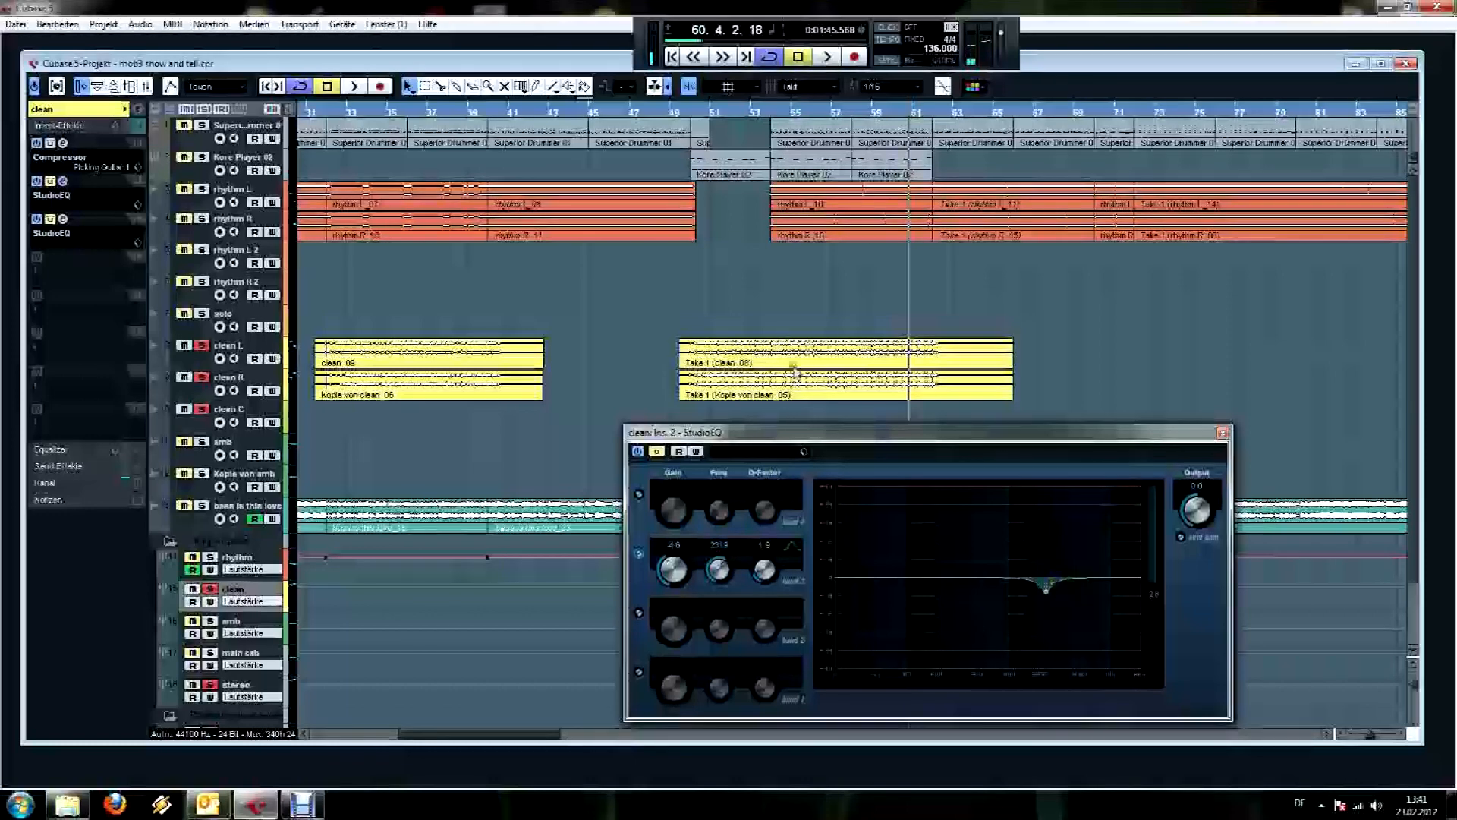
Compare the clean guitars from bar 54 with the second-slot StudioEQ bypassed and active, and leave it active.
{"action": "left_click", "coordinate": [773, 112]}
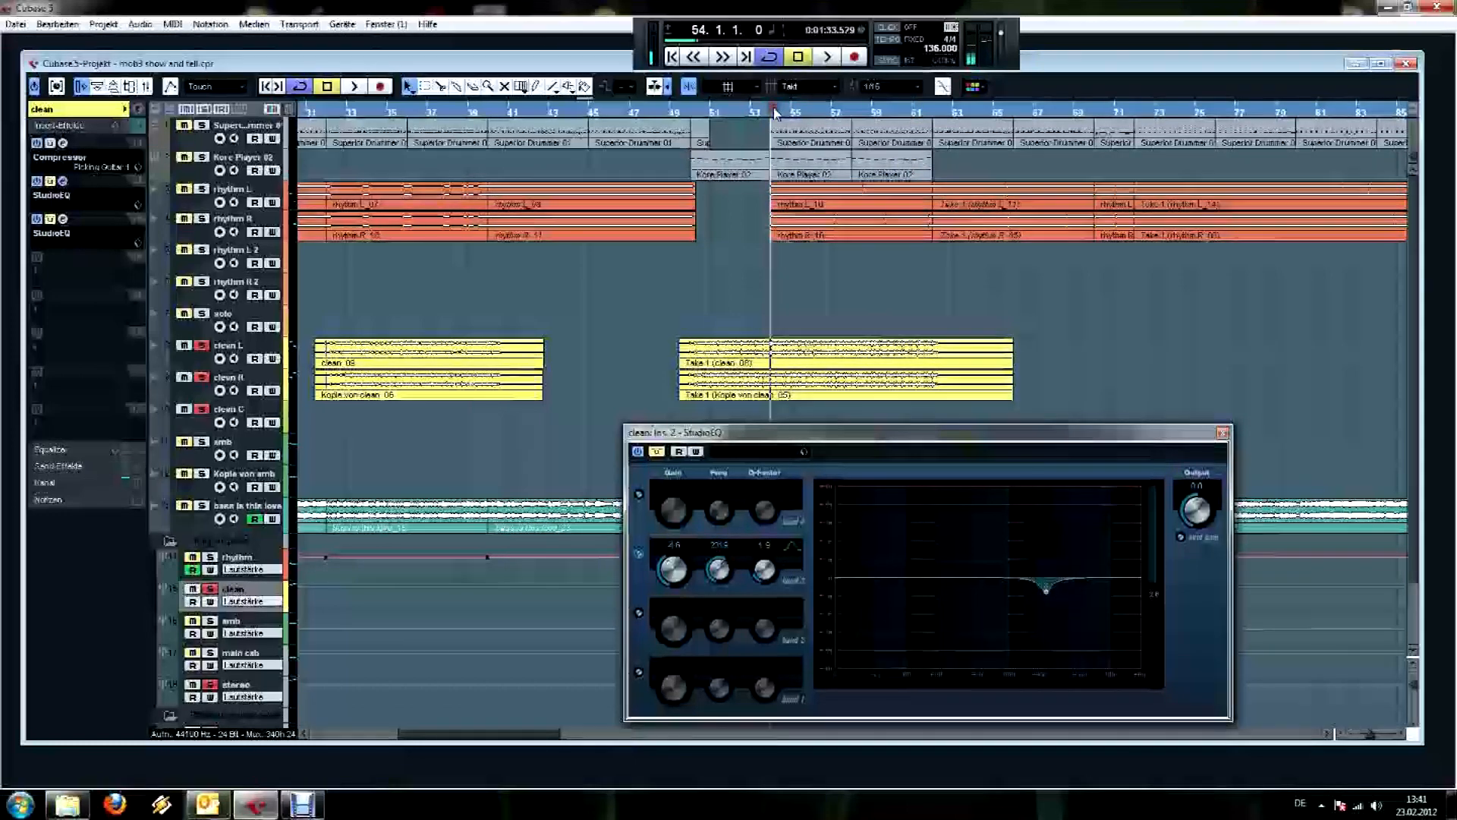
{"action": "key", "text": "space"}
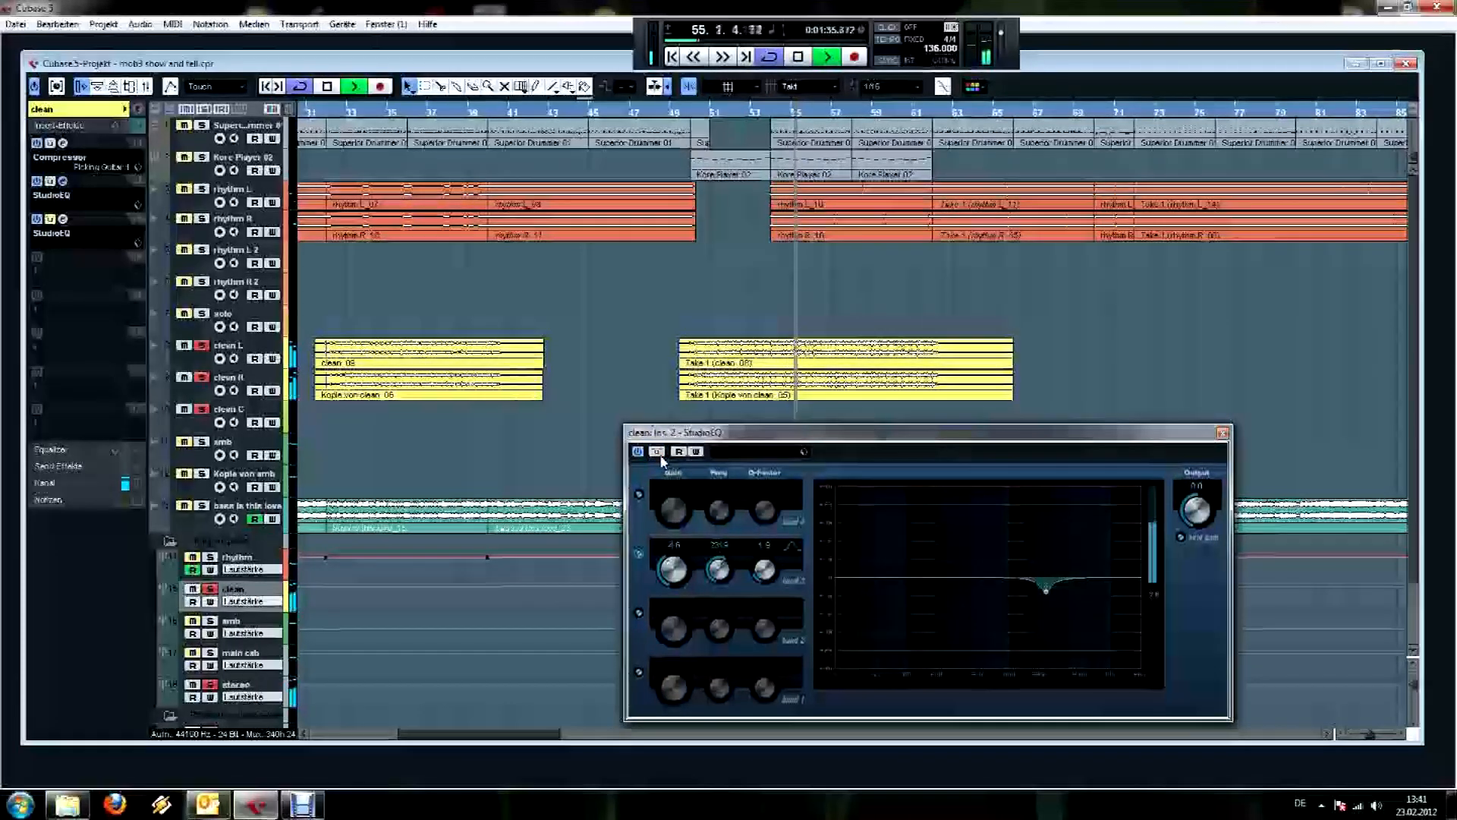
{"action": "left_click", "coordinate": [658, 453]}
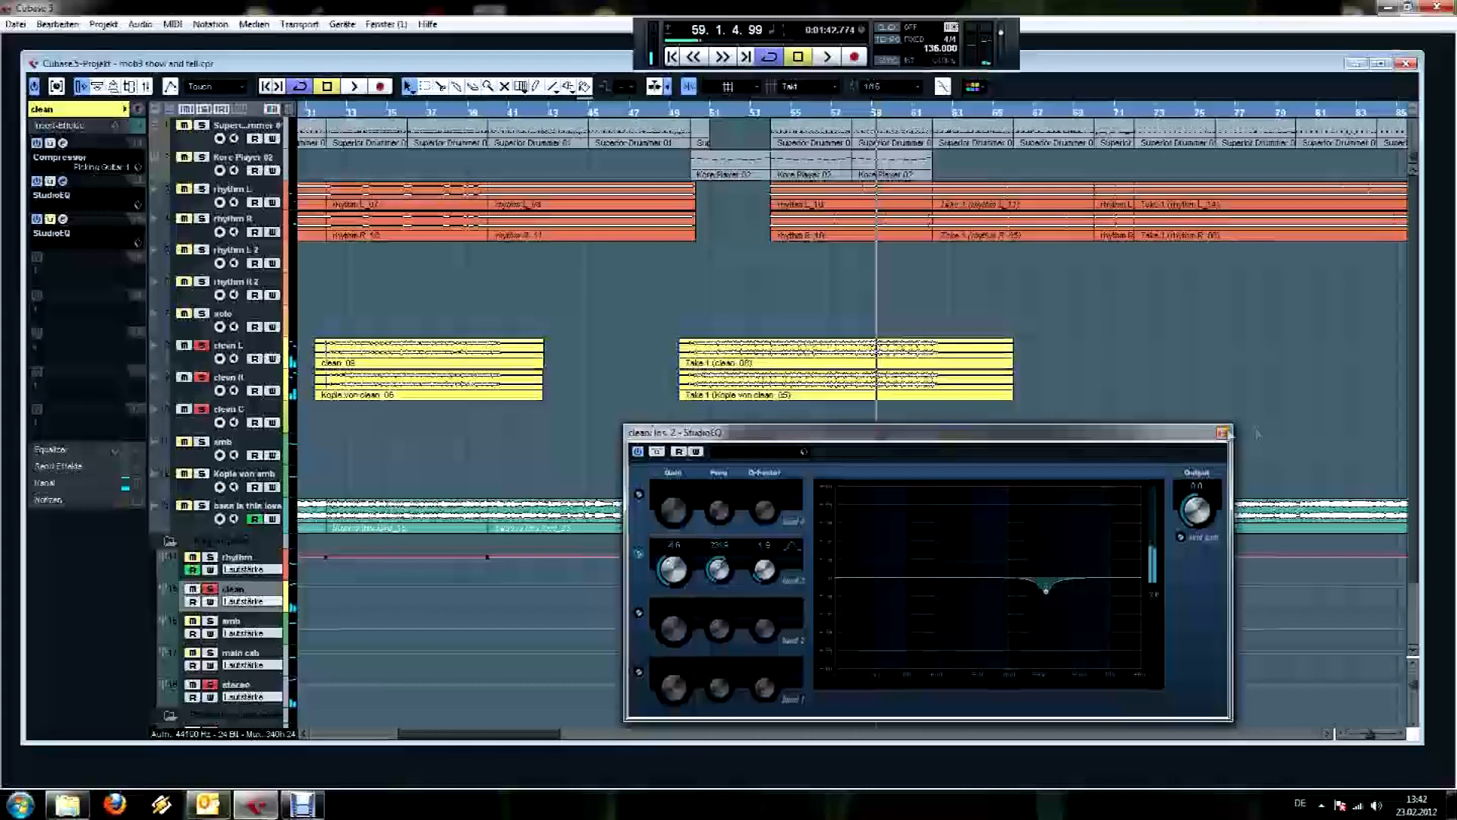
Close the second-slot StudioEQ, open the StudioEQ in the clean group channel's third insert slot and place it below the clean guitar clips.
{"action": "left_click", "coordinate": [1222, 433]}
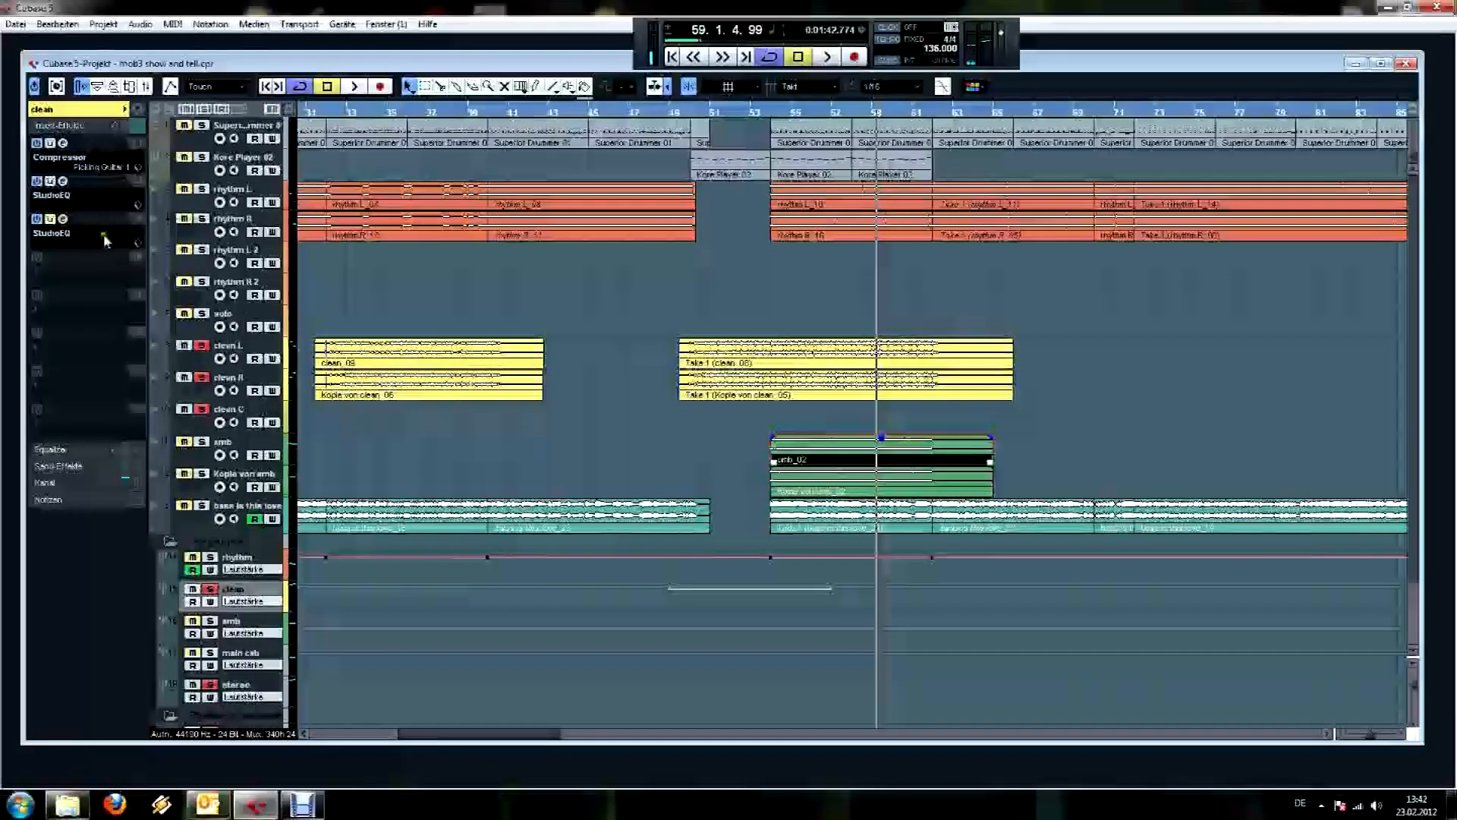
{"action": "left_click", "coordinate": [64, 219]}
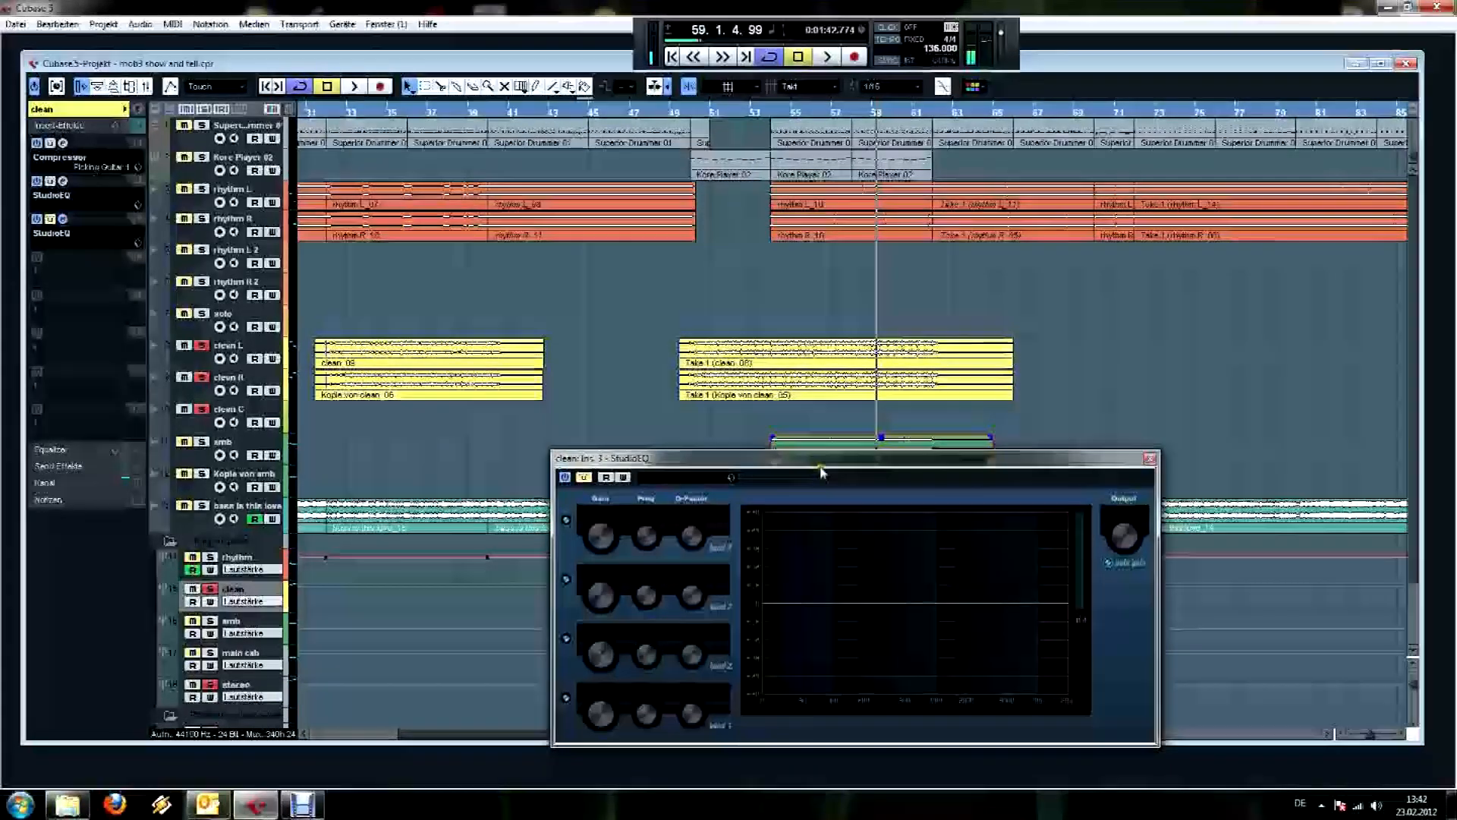
{"action": "left_click_drag", "start_coordinate": [833, 454], "coordinate": [844, 440]}
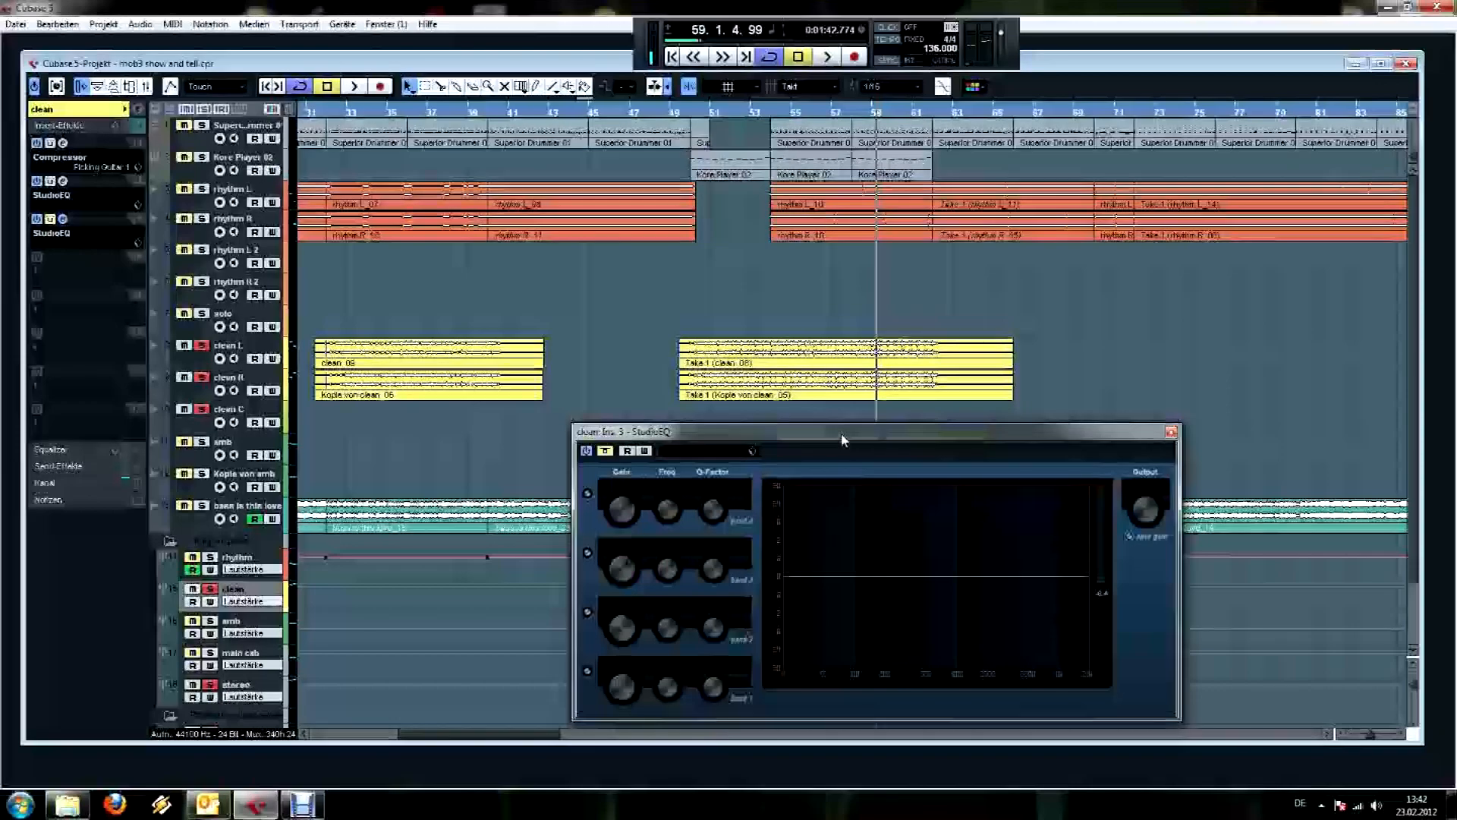
Enable all four bands of the third-slot StudioEQ, starting with band 1, followed by bands 2, 4 and 3.
{"action": "left_click", "coordinate": [587, 673]}
{"action": "left_click", "coordinate": [588, 673]}
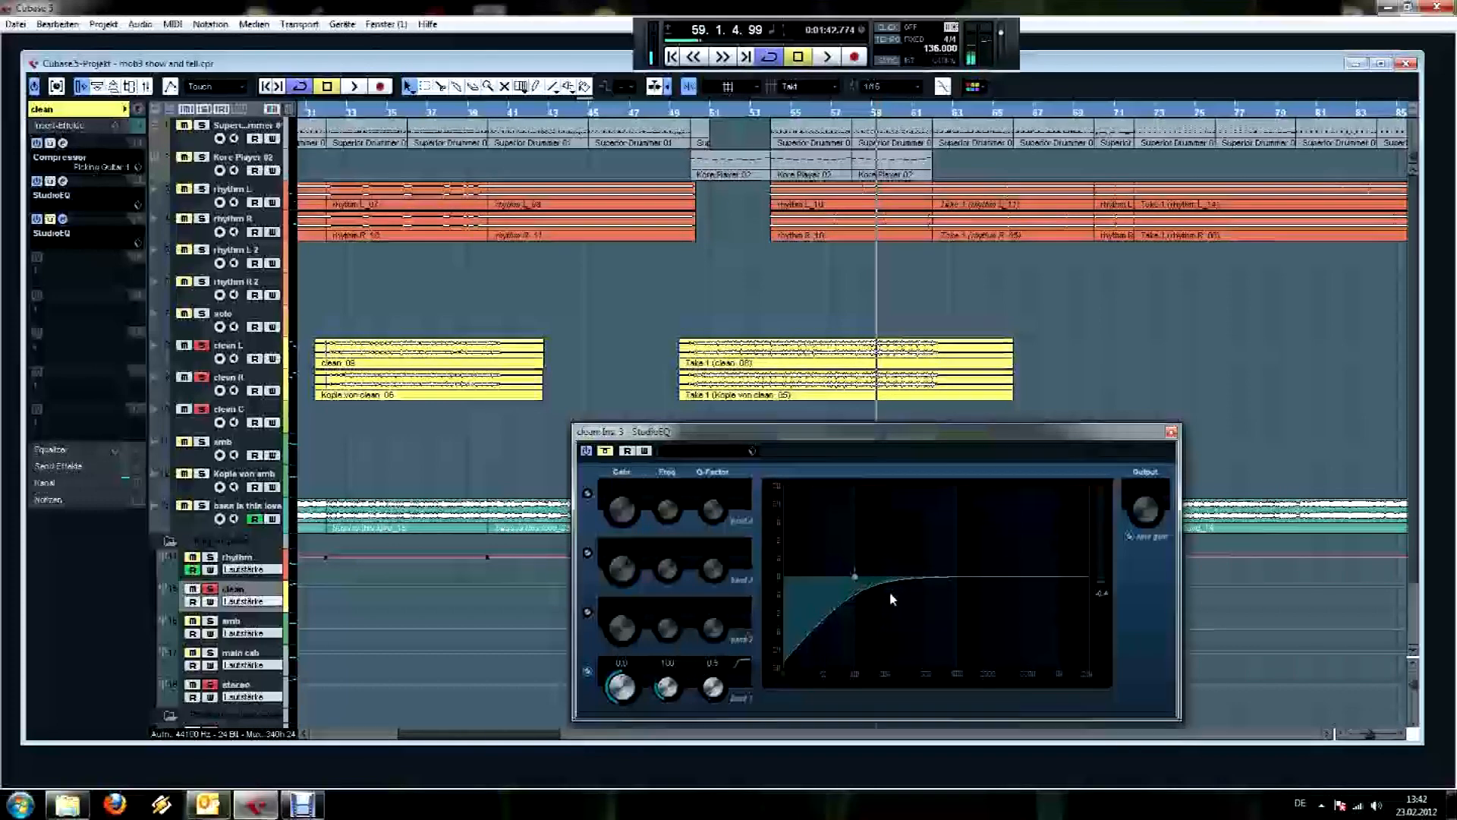
{"action": "left_click", "coordinate": [588, 614]}
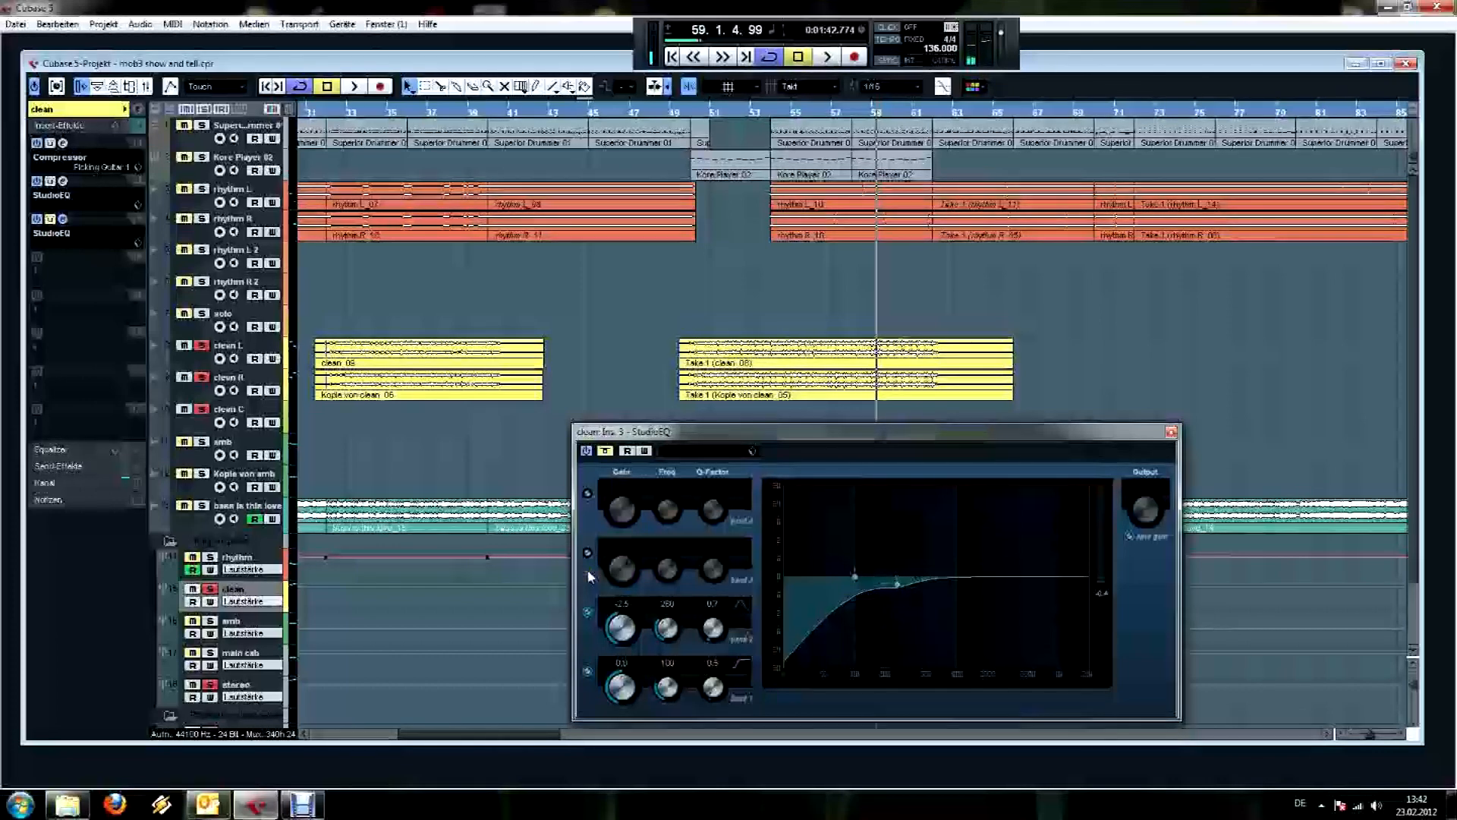
{"action": "left_click", "coordinate": [587, 493]}
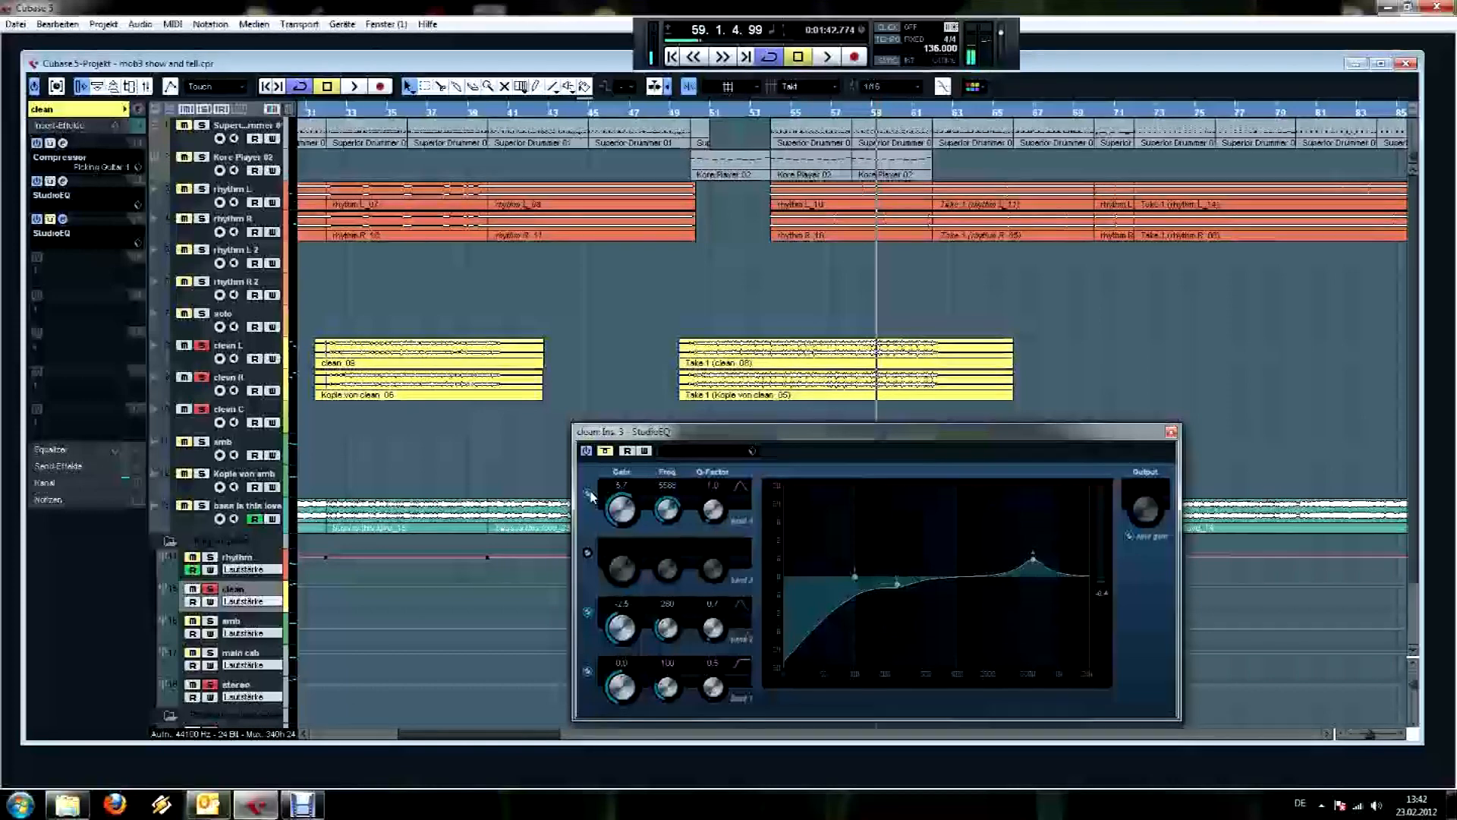
{"action": "left_click", "coordinate": [588, 550]}
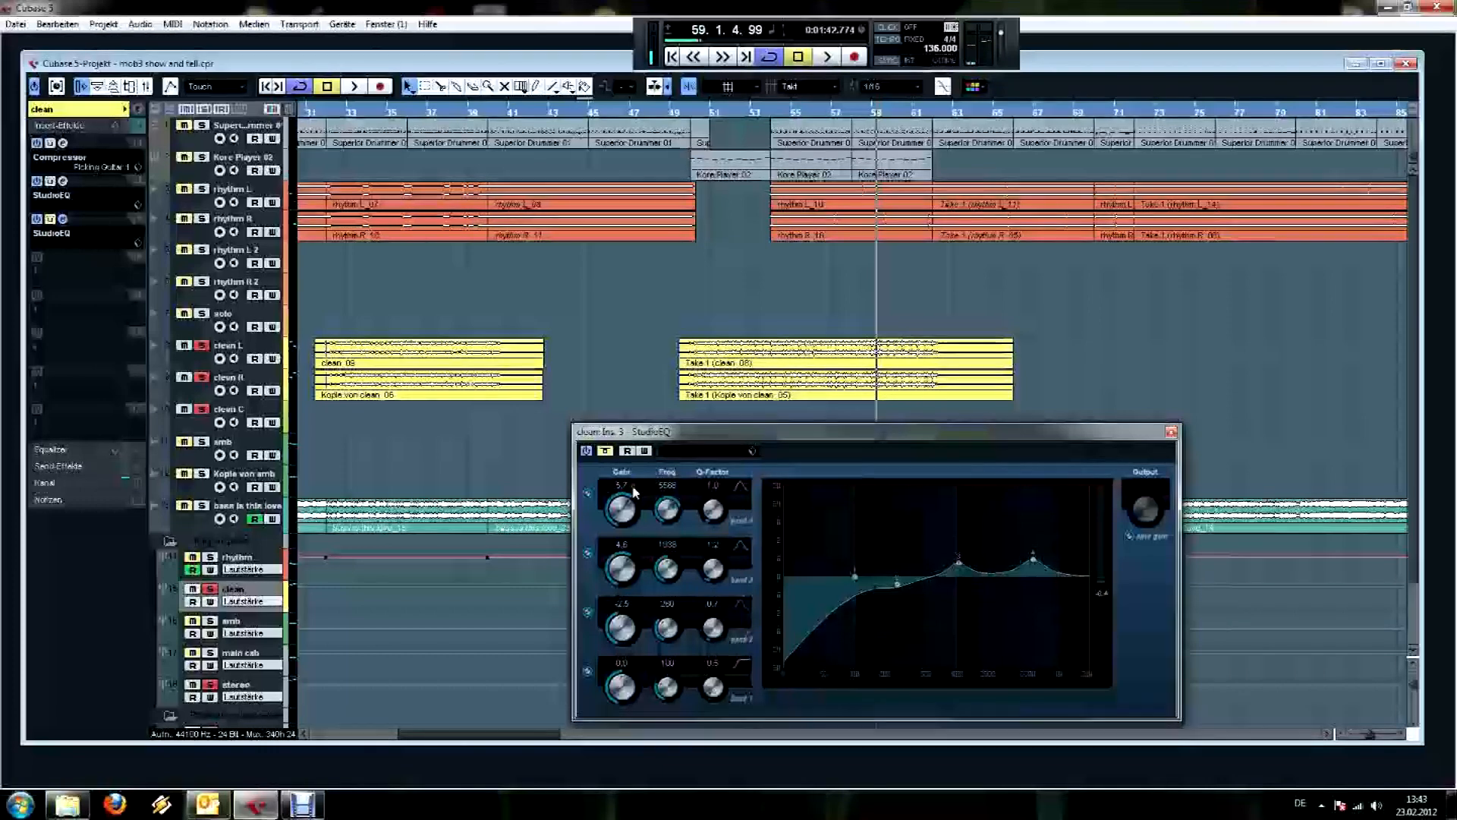
Compare the clean guitars from bar 54 with the third-slot StudioEQ bypassed and active, leave it active and close its window.
{"action": "left_click", "coordinate": [772, 113]}
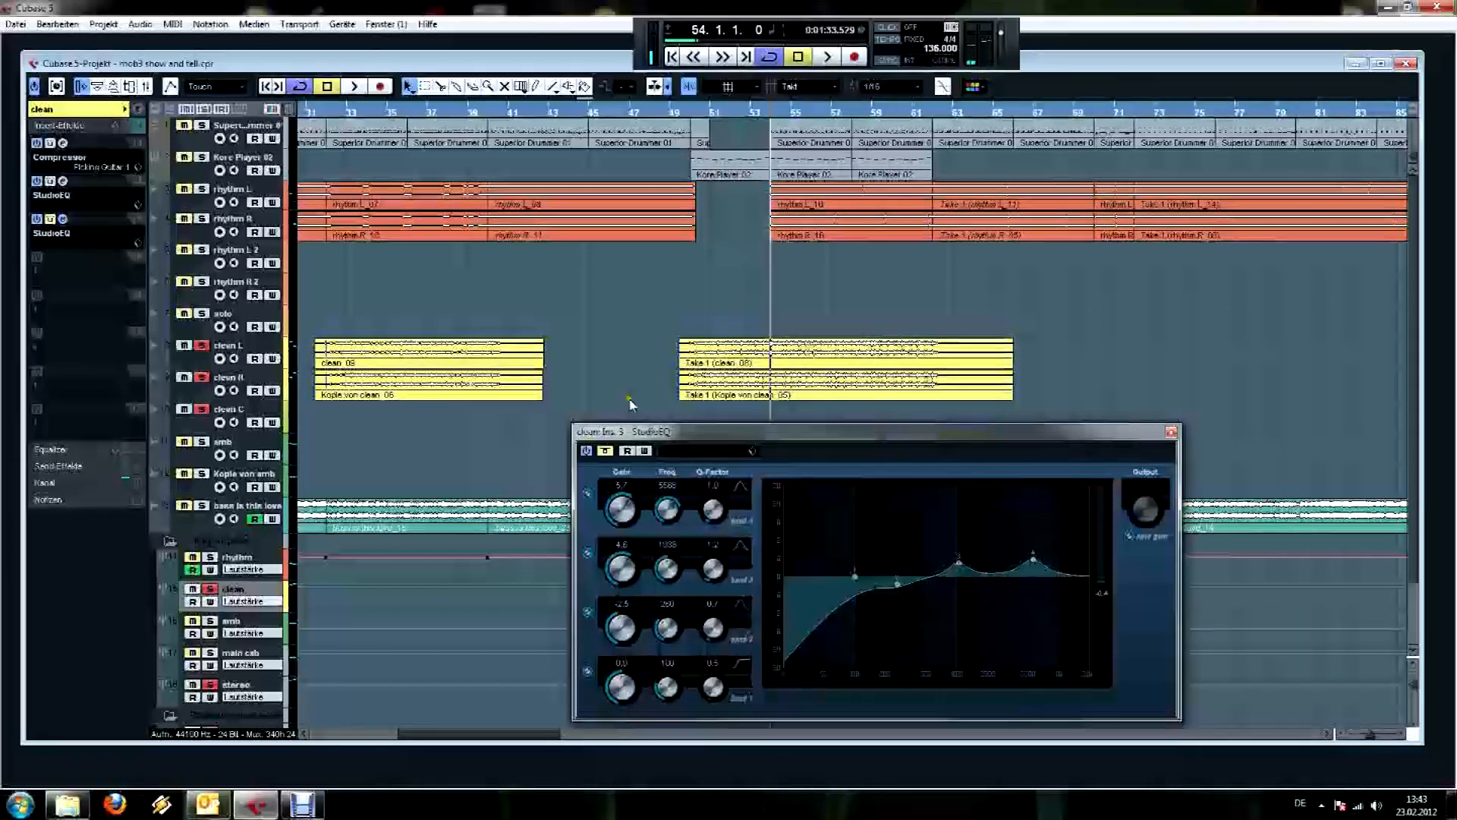
{"action": "key", "text": "space"}
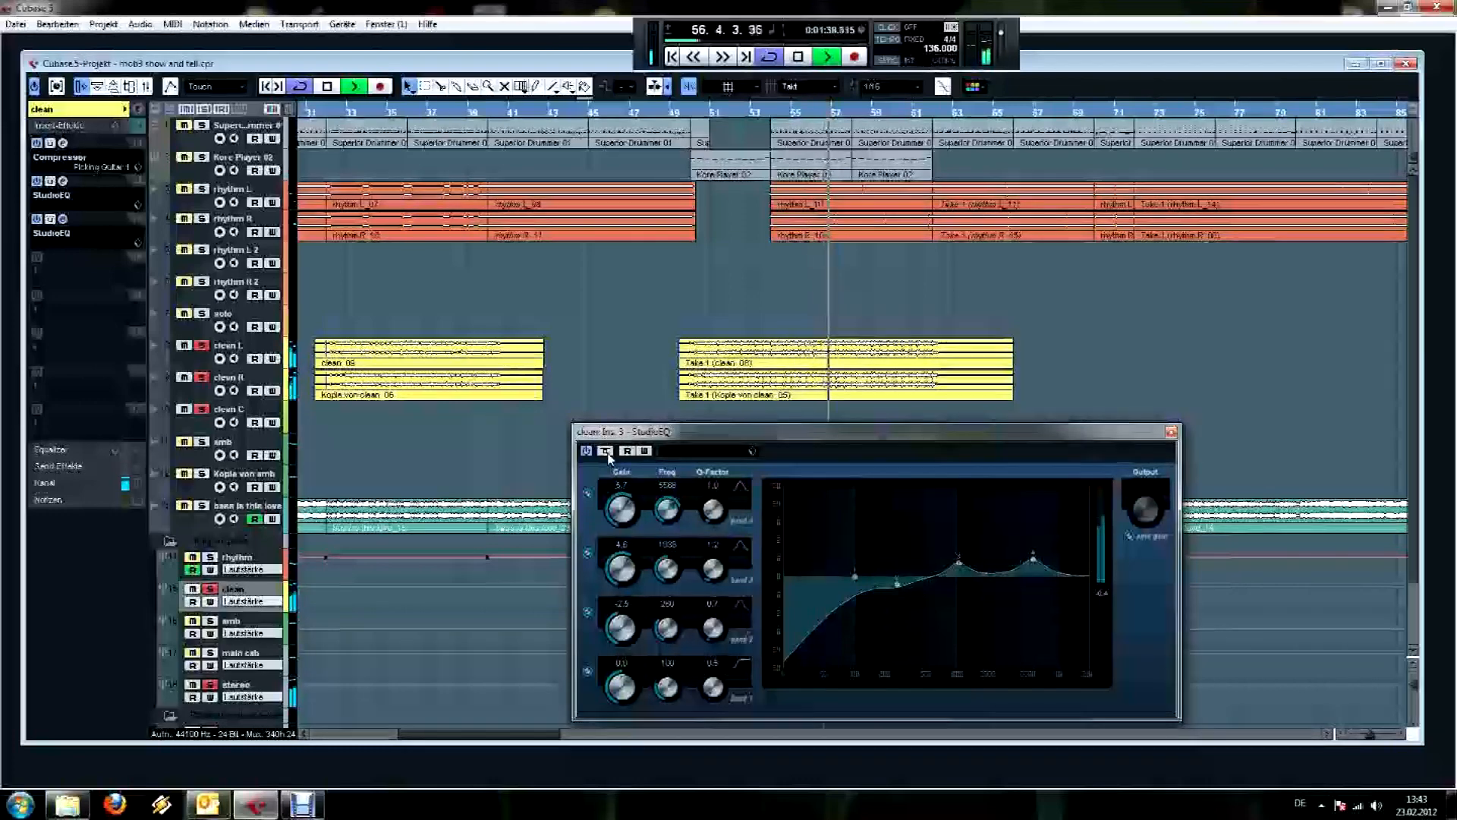
{"action": "left_click", "coordinate": [605, 451]}
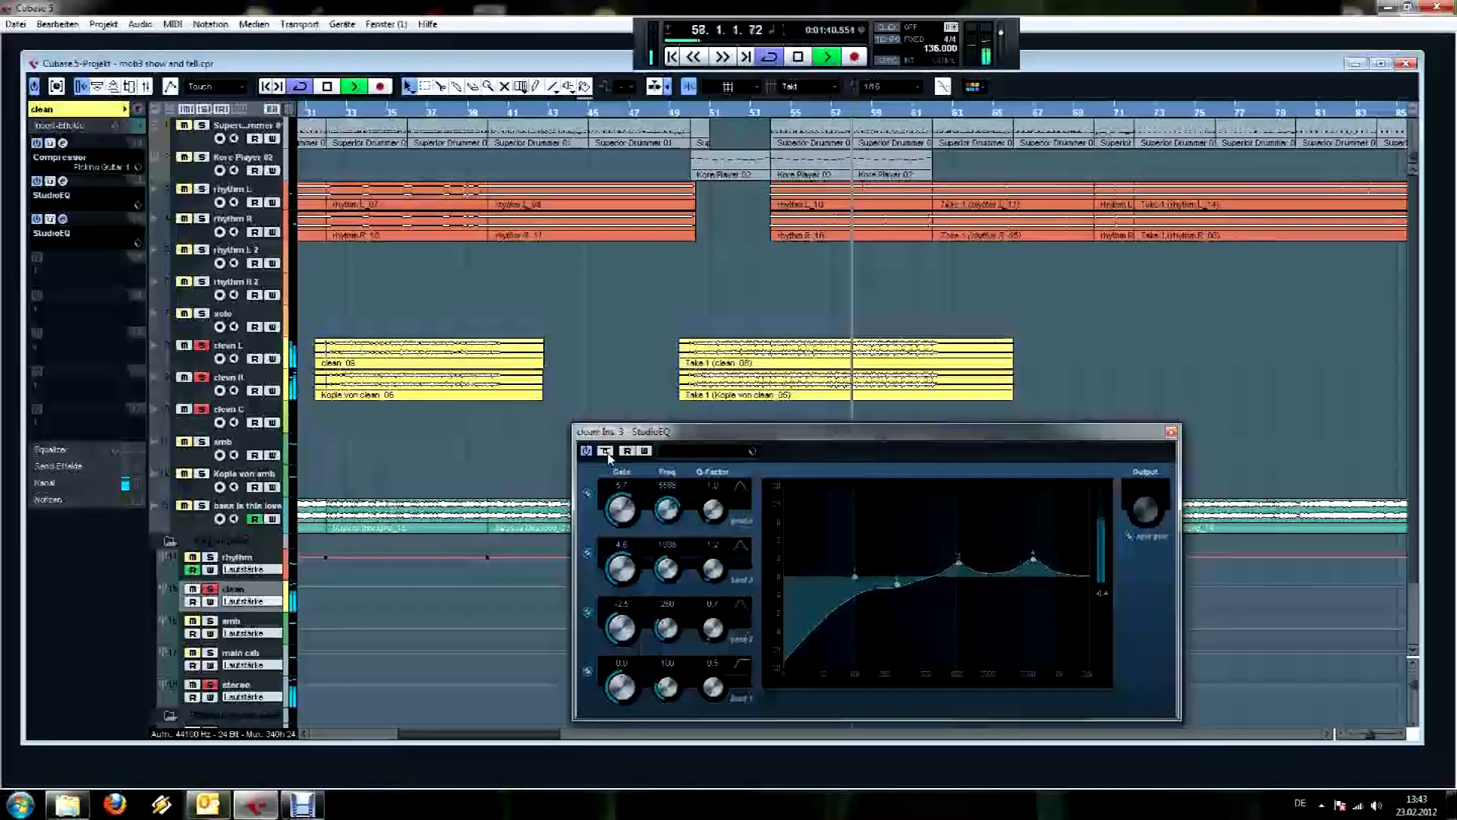
{"action": "left_click", "coordinate": [604, 451]}
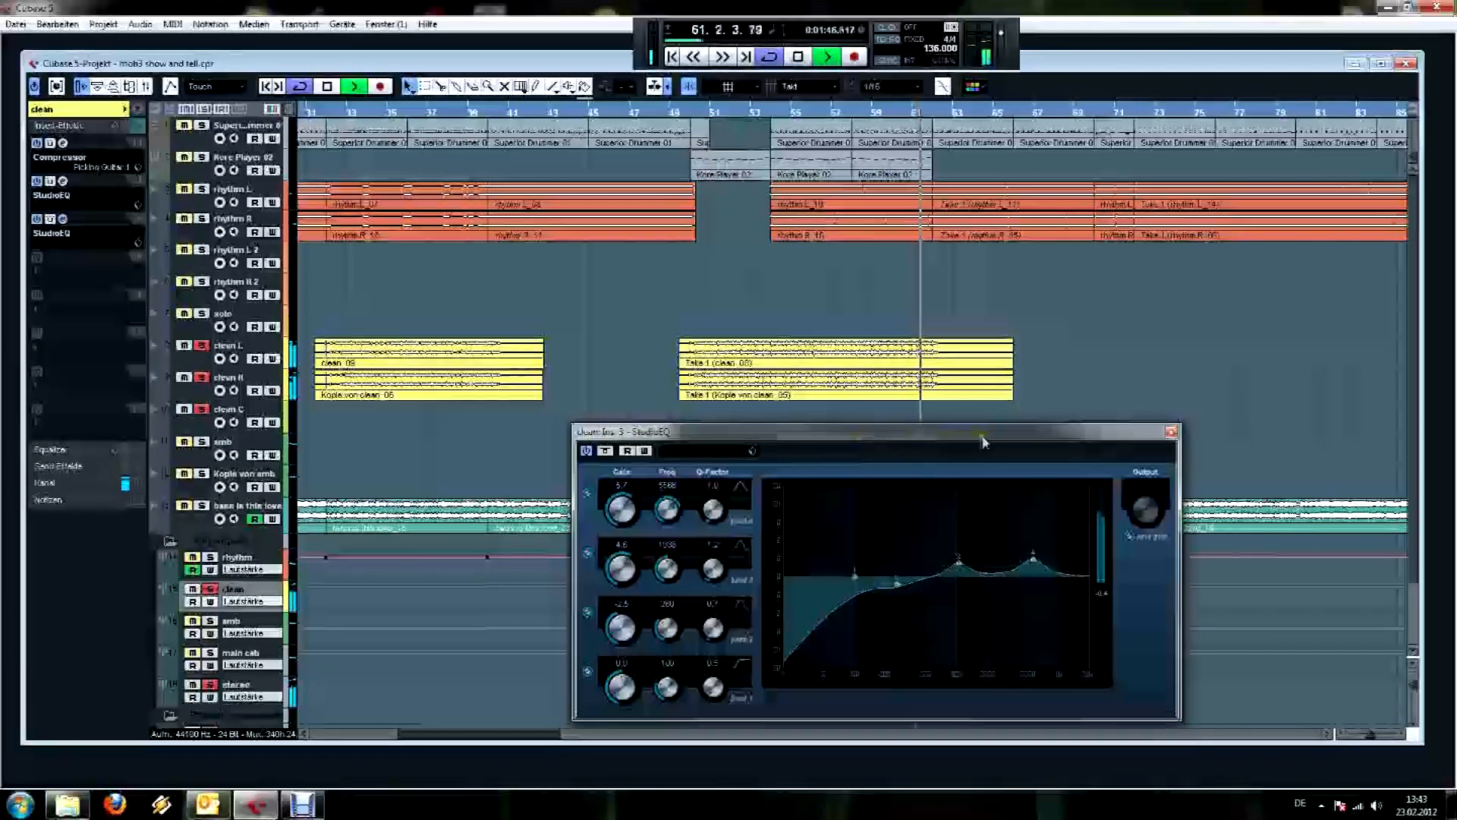
{"action": "key", "text": "space"}
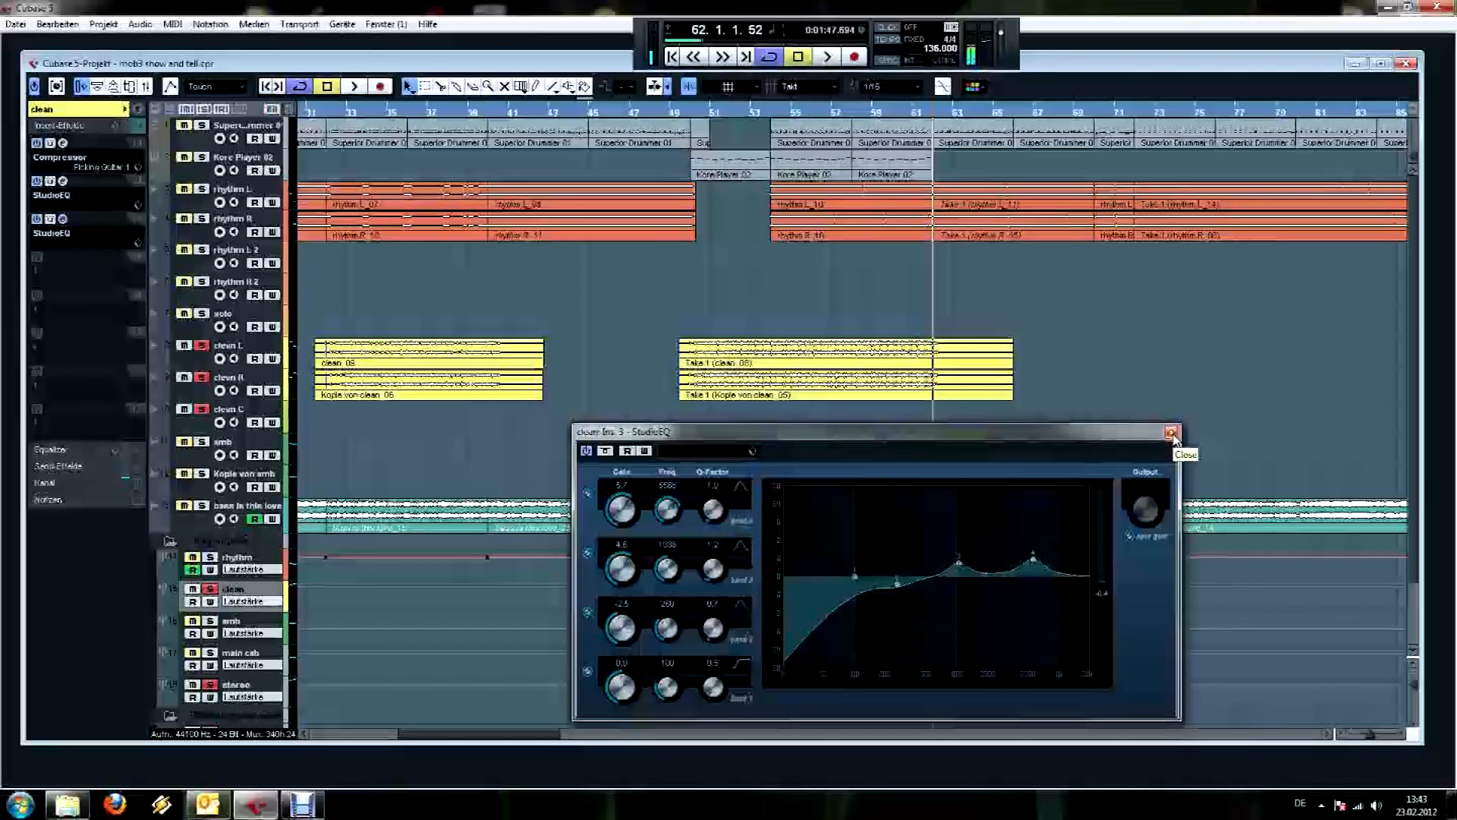
{"action": "left_click", "coordinate": [1172, 433]}
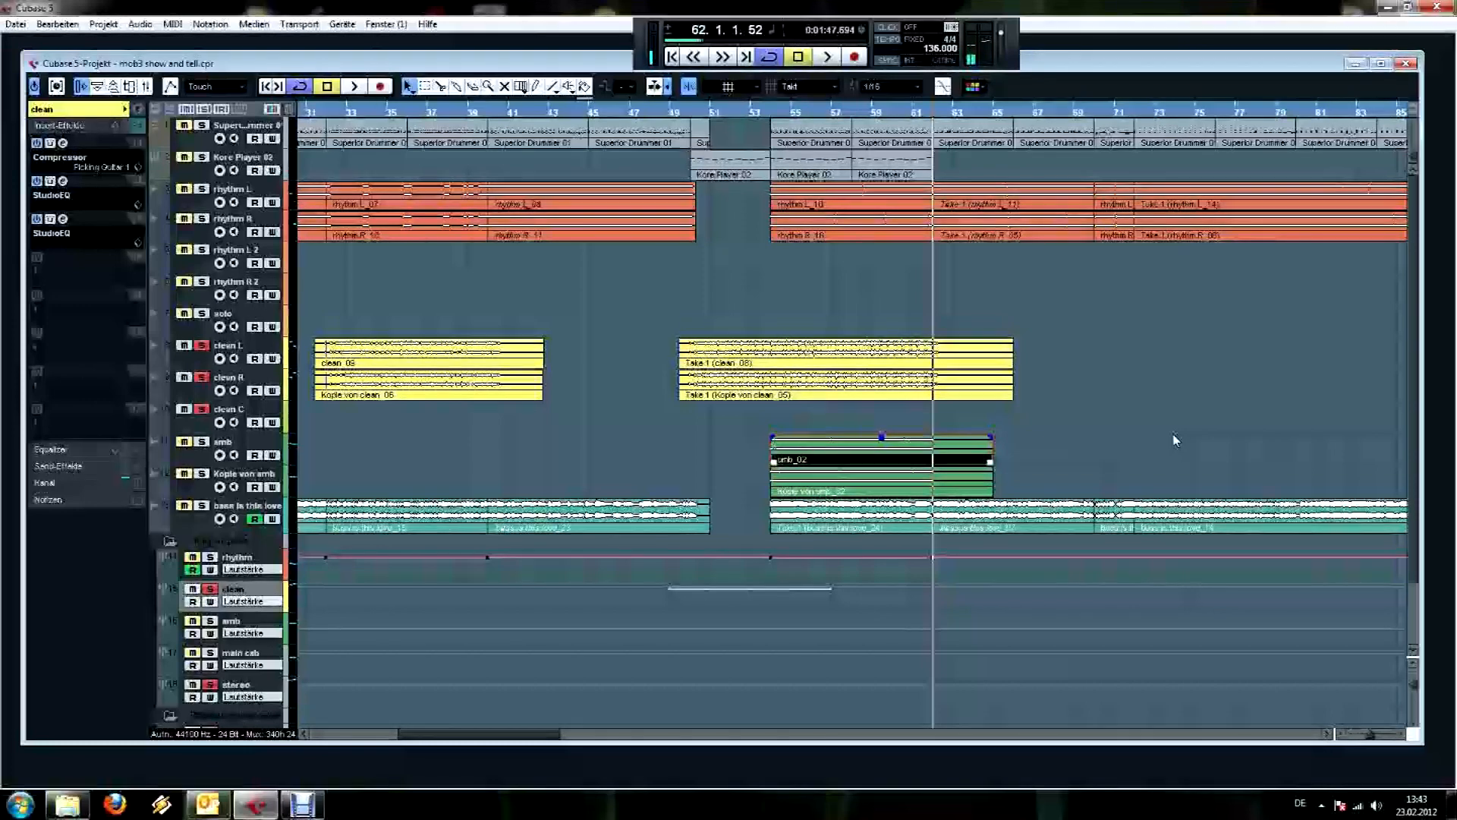
Examine the clean and ambient guitar clips and play the full mix from bar 54 with all solos off.
{"action": "left_click", "coordinate": [821, 394]}
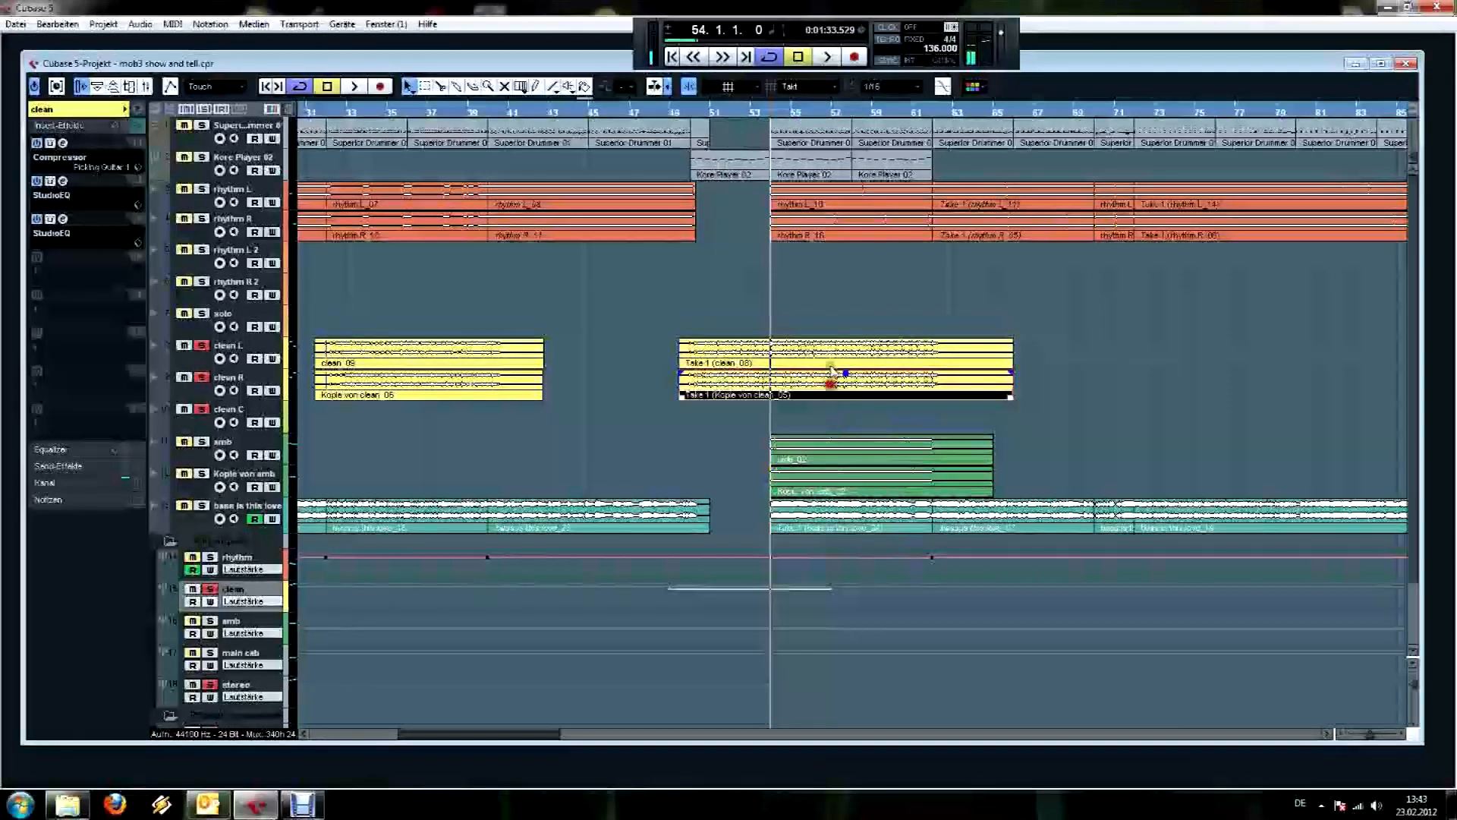
{"action": "left_click", "coordinate": [839, 355]}
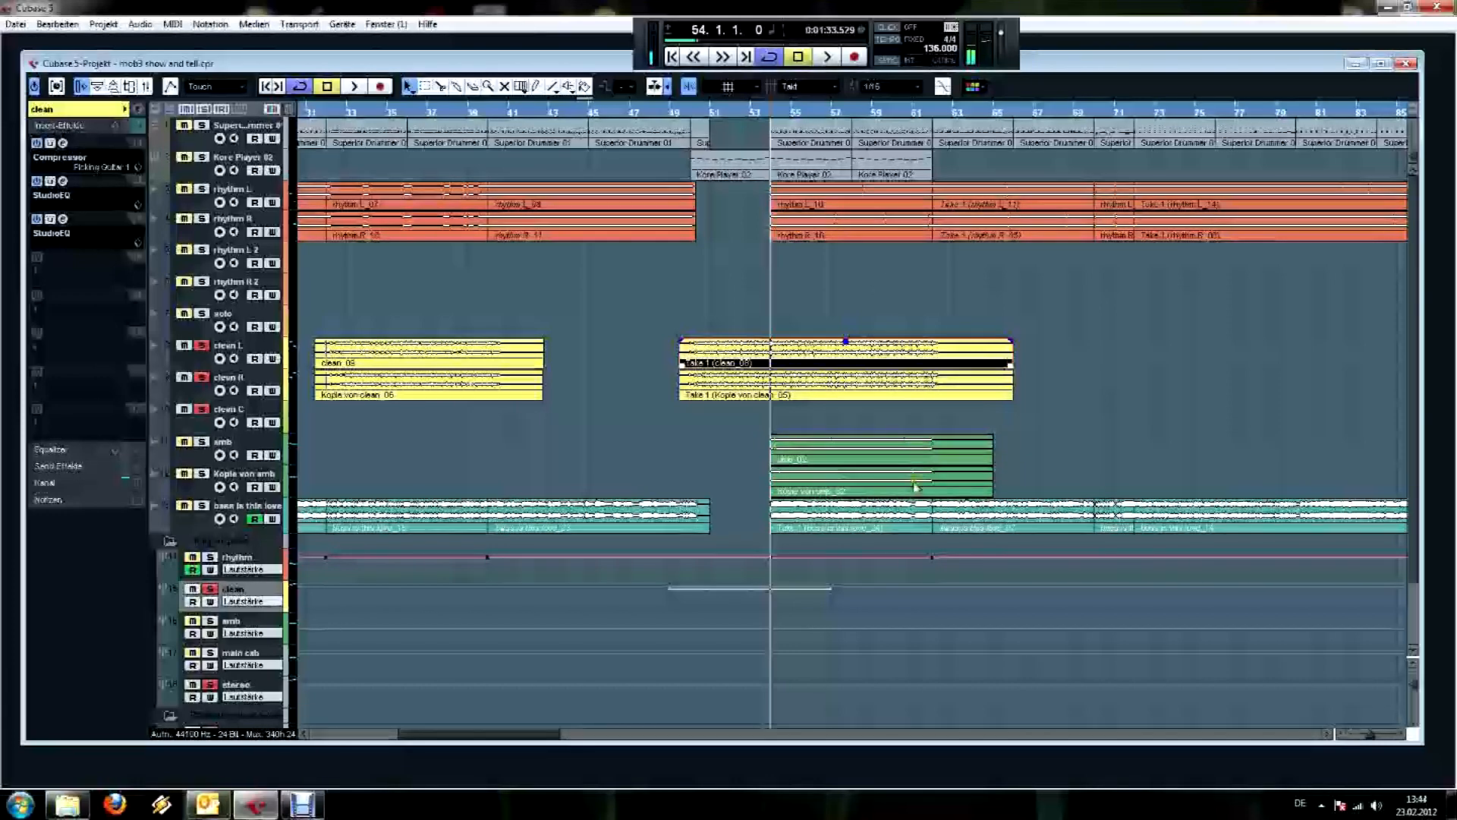
{"action": "left_click", "coordinate": [905, 448]}
{"action": "left_click", "coordinate": [902, 349]}
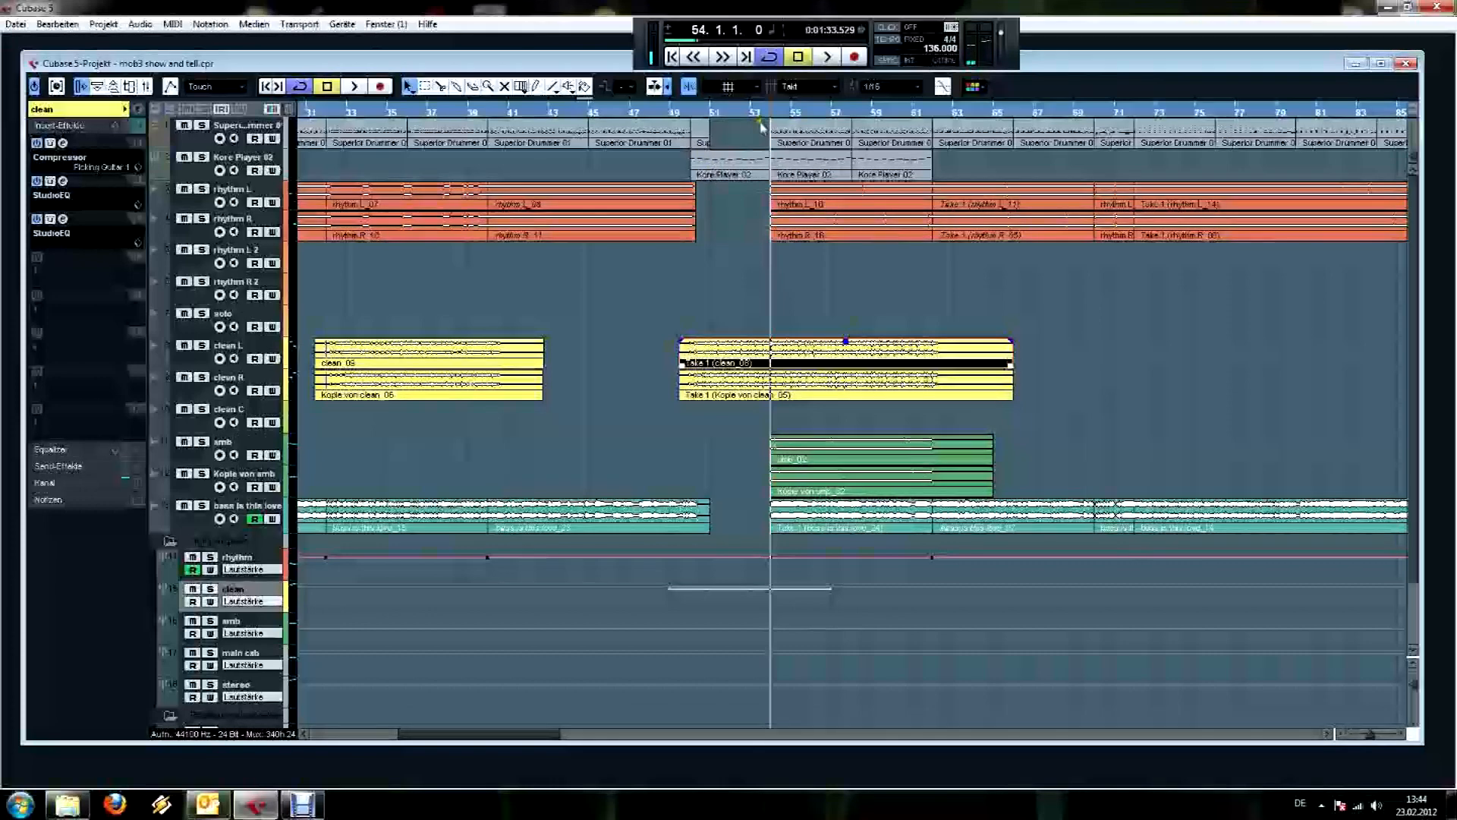
{"action": "key", "text": "space"}
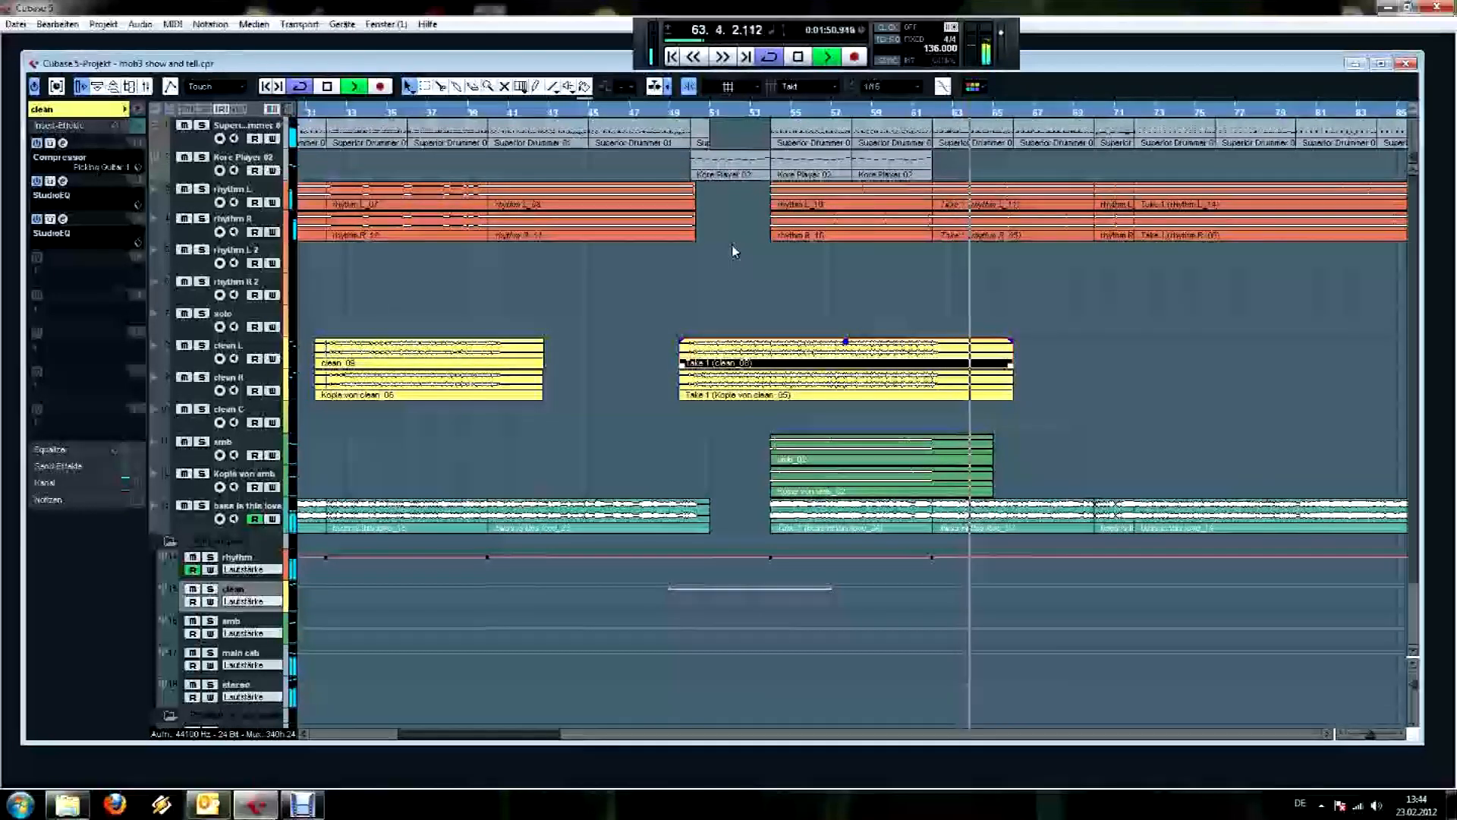
{"action": "key", "text": "space"}
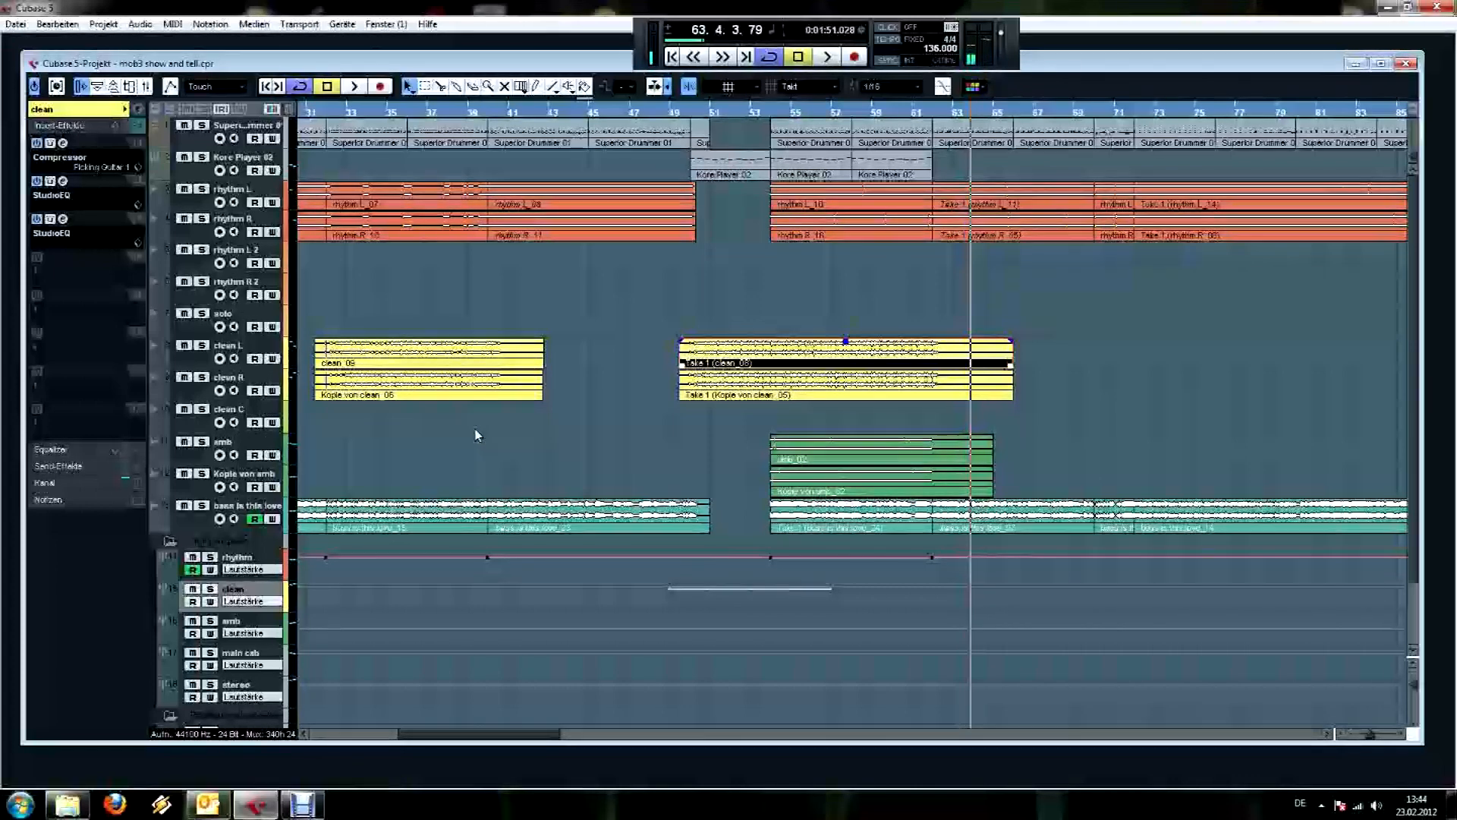
Mute the ambient guitars and turn the clean group channel's volume all the way down.
{"action": "left_click", "coordinate": [181, 632]}
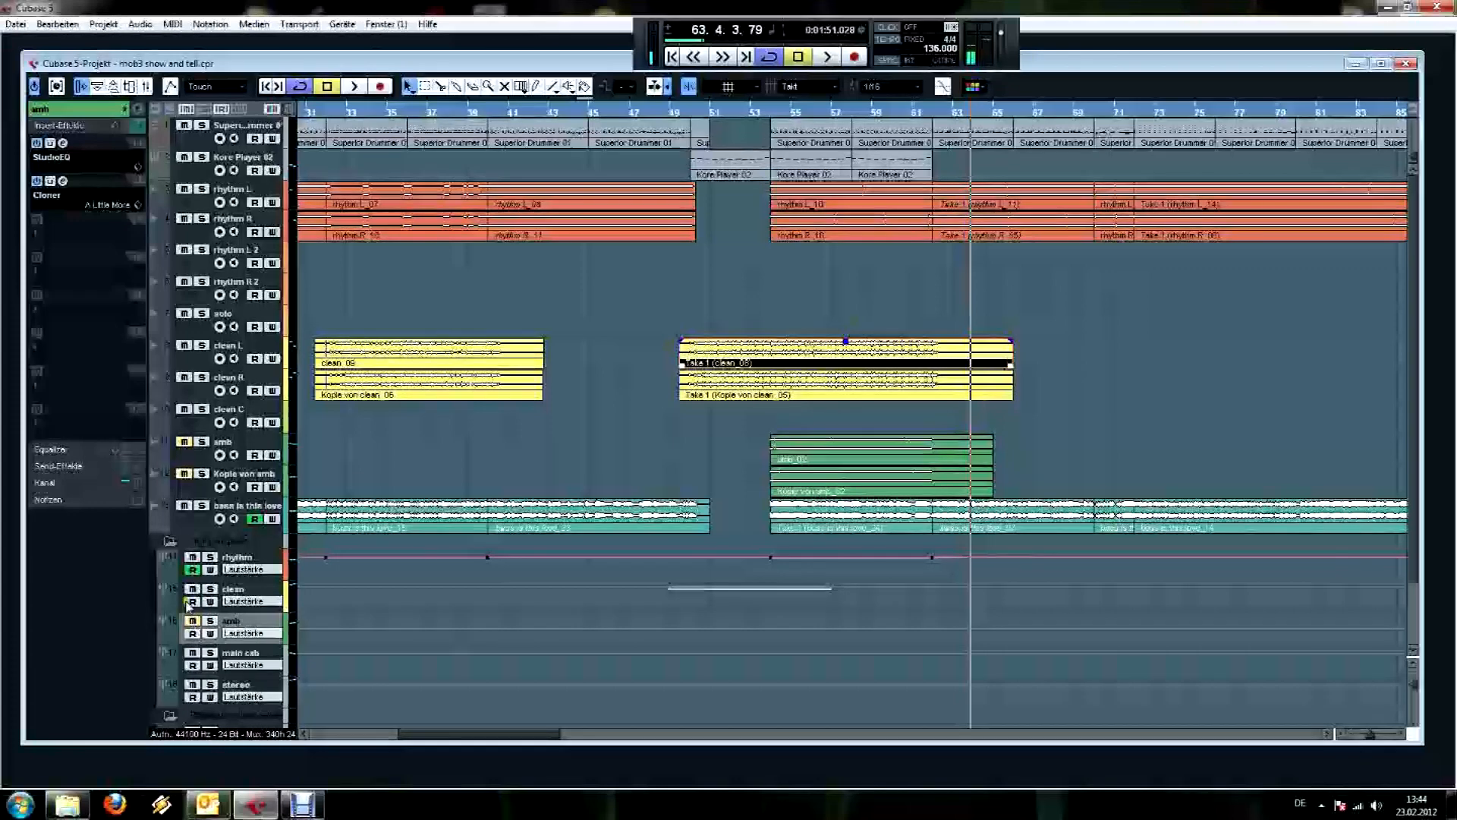
{"action": "left_click", "coordinate": [182, 596]}
{"action": "left_click", "coordinate": [76, 109]}
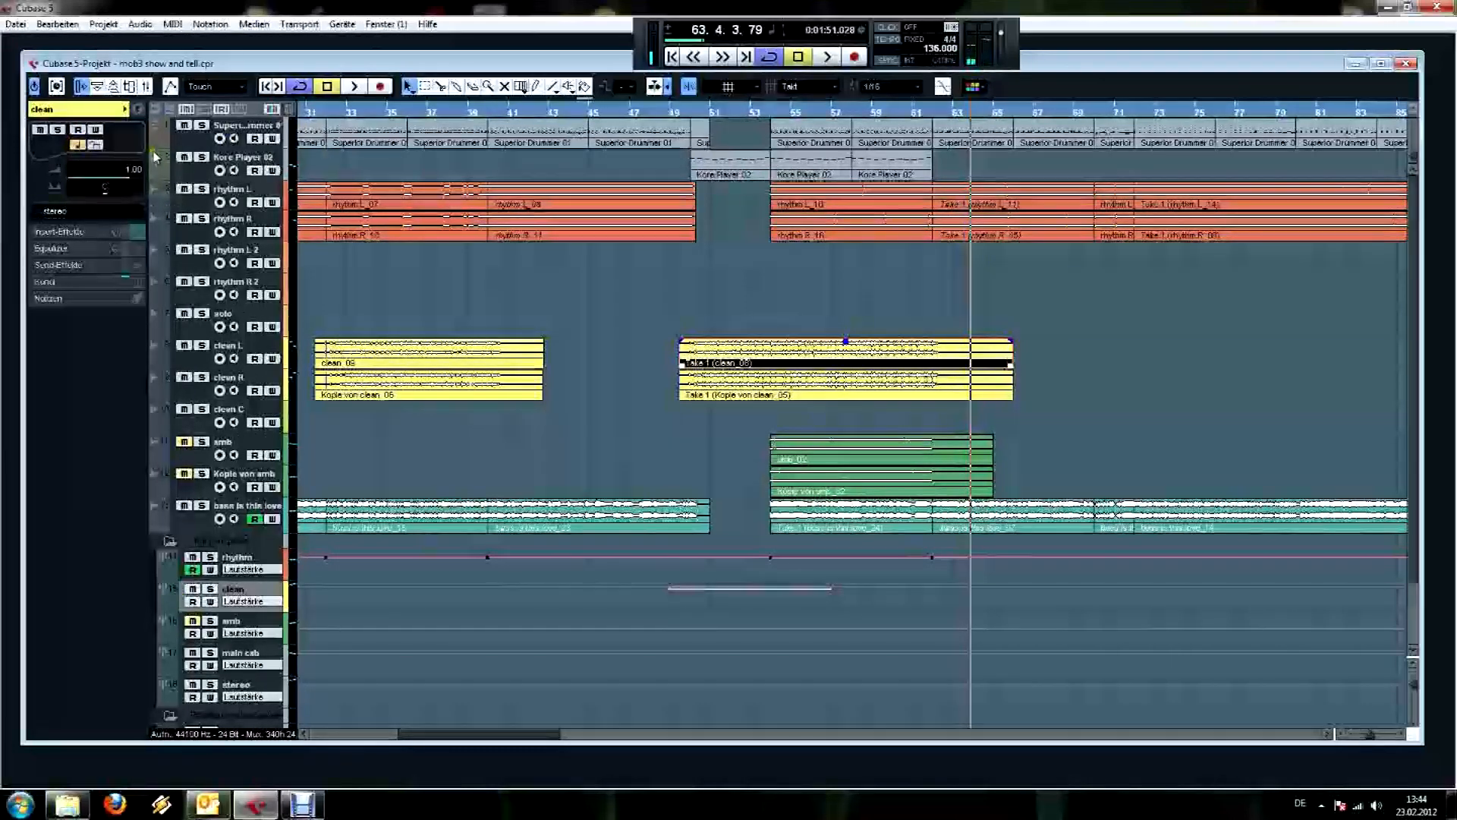
{"action": "left_click_drag", "start_coordinate": [84, 180], "coordinate": [57, 182]}
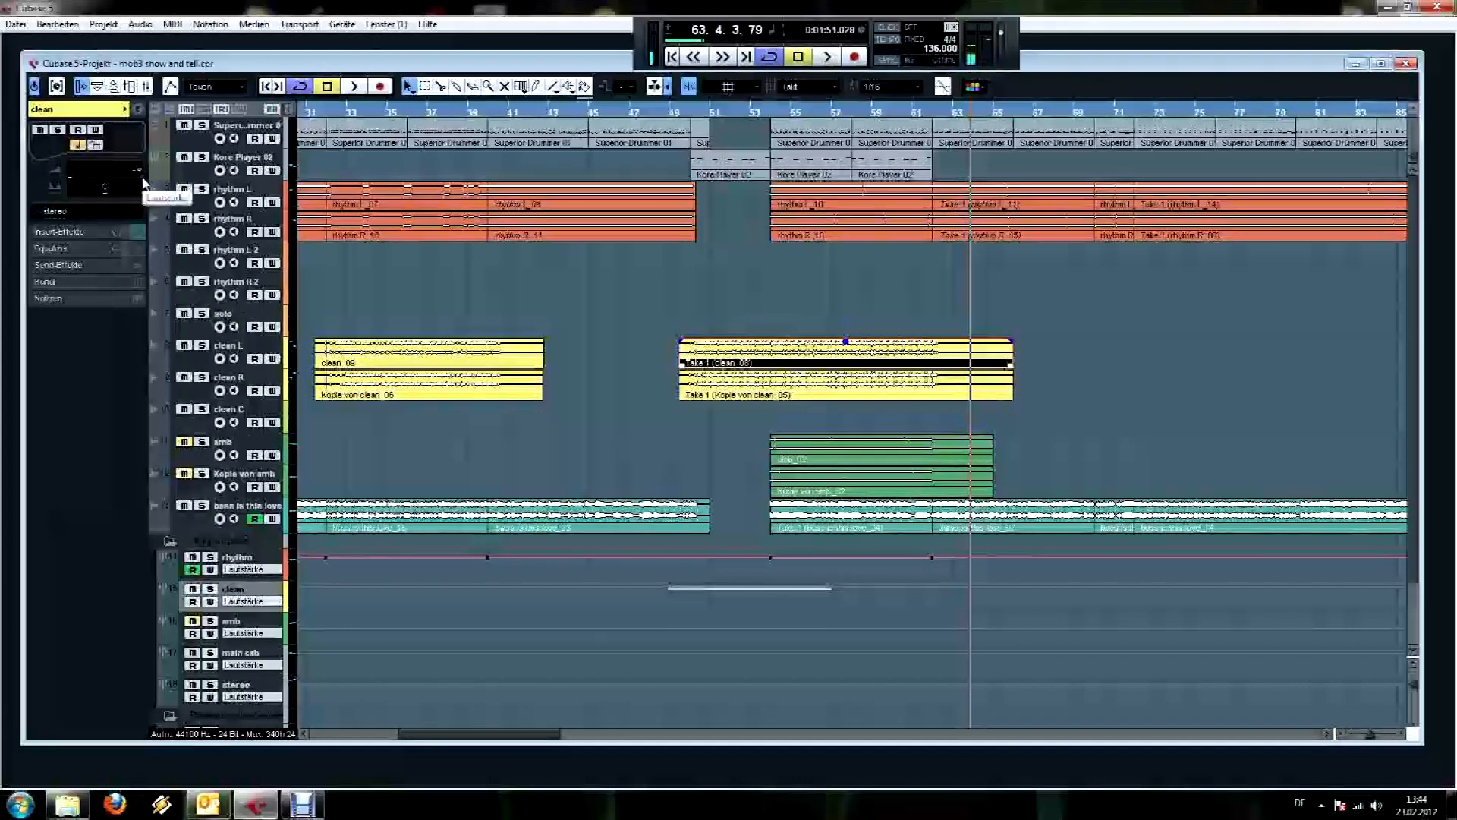
Play the mix from bar 54 and raise the clean group channel's volume to 1.00.
{"action": "left_click", "coordinate": [773, 114]}
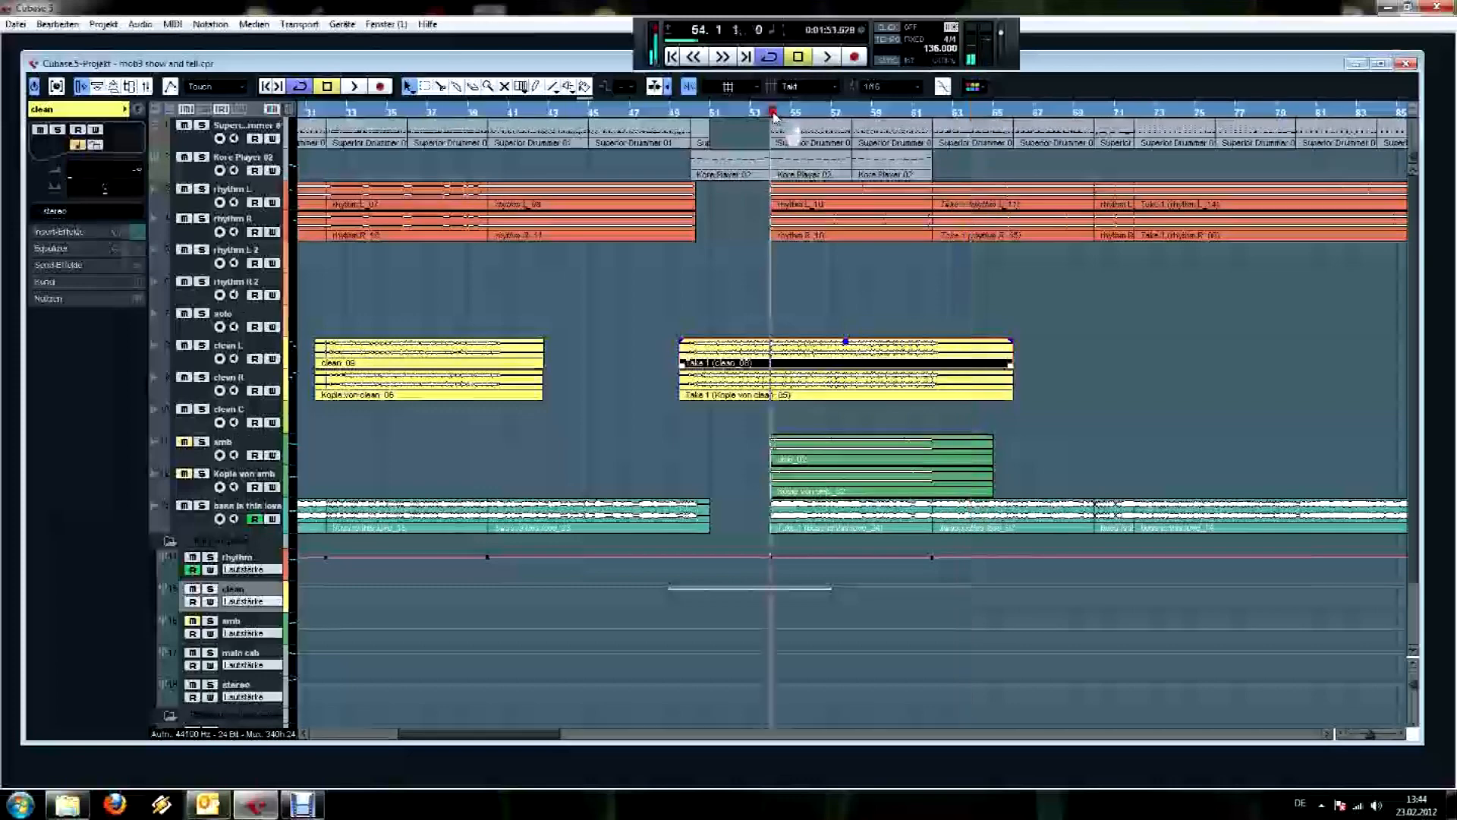
{"action": "key", "text": "space"}
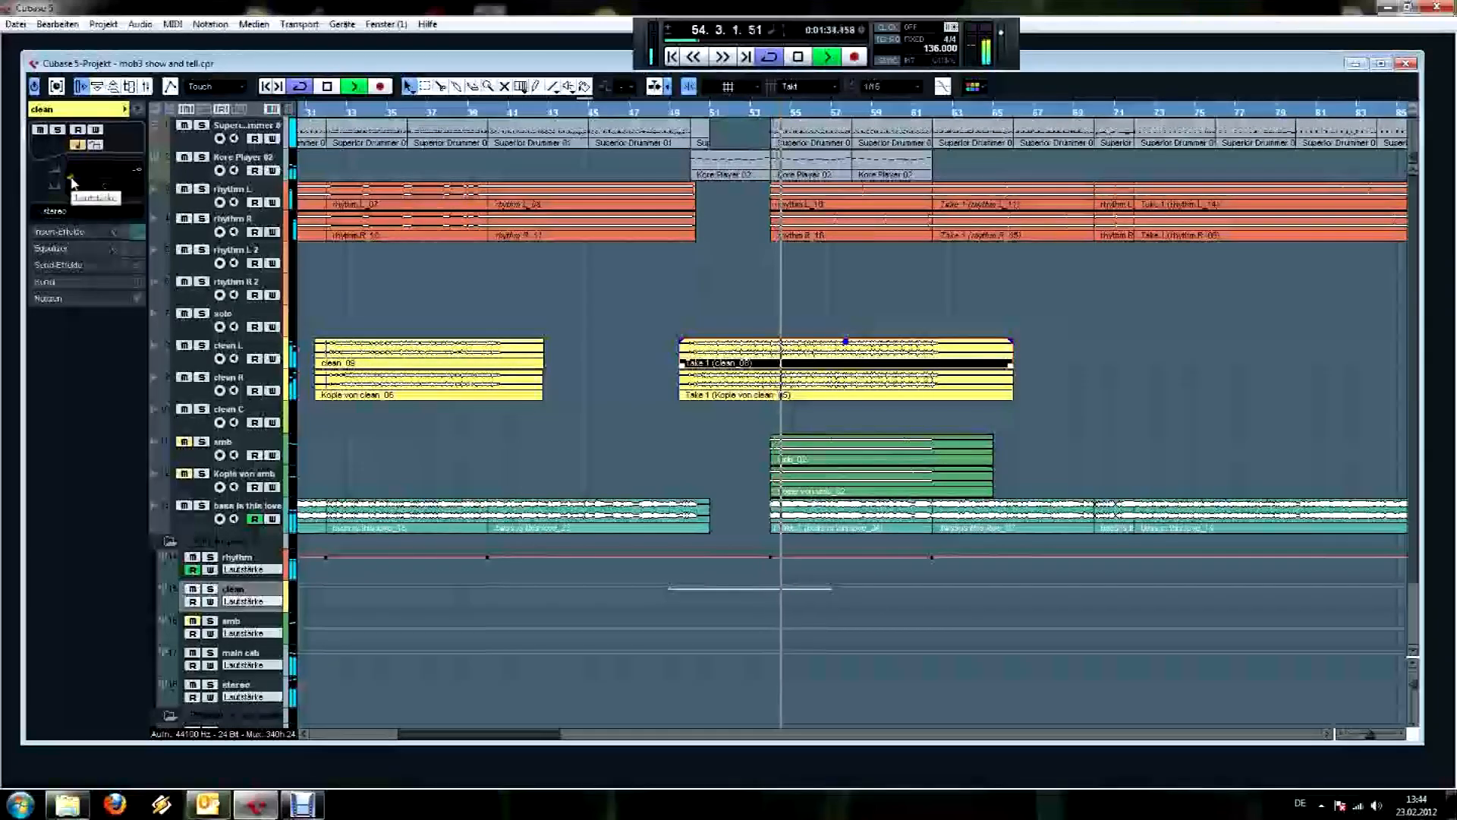
{"action": "left_click_drag", "start_coordinate": [73, 183], "coordinate": [139, 172]}
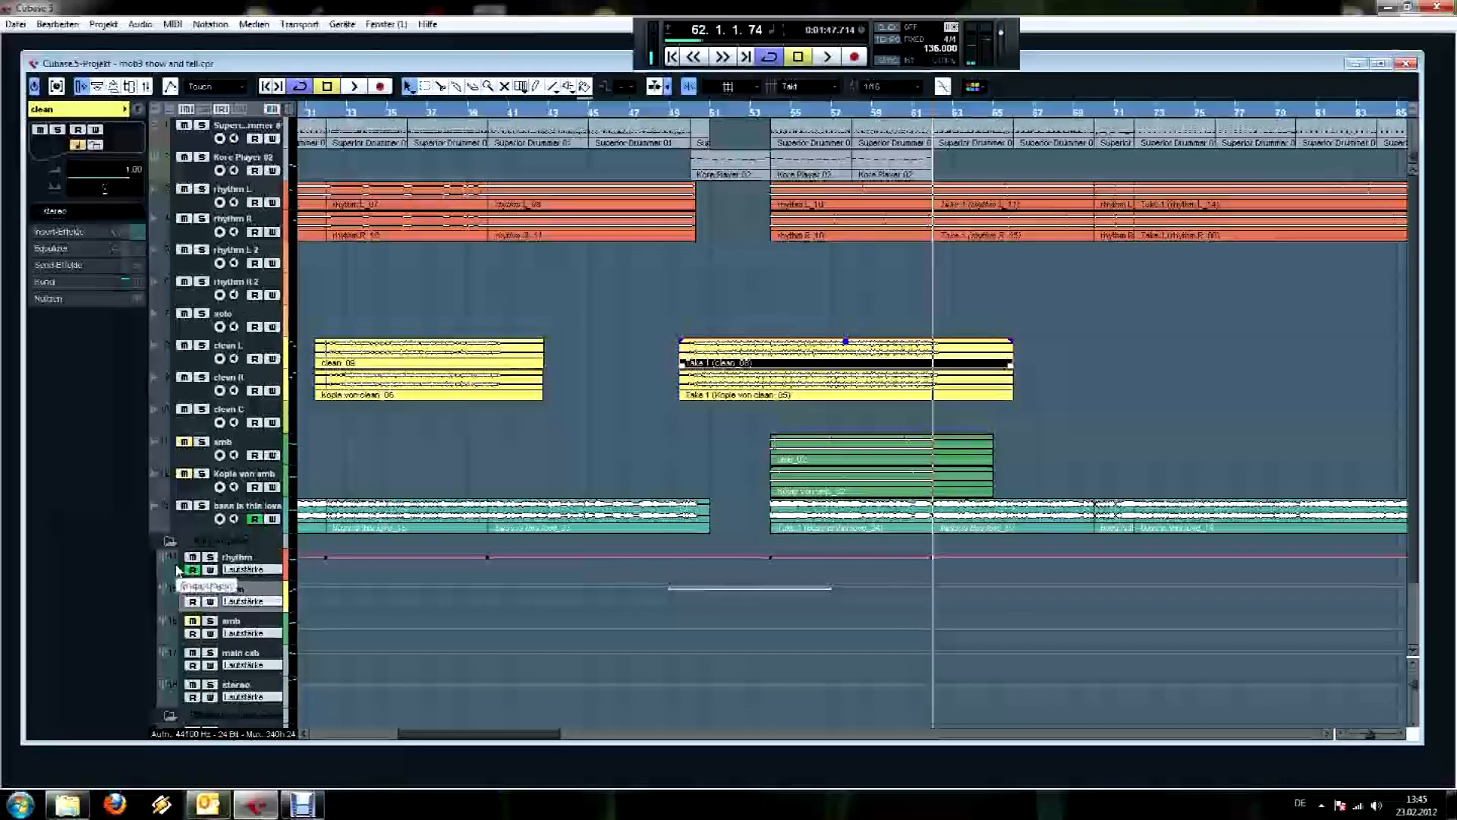
Unmute the ambient guitars and play from bar 54 while bringing the amb group channel's volume up from minimum to -7.00.
{"action": "left_click", "coordinate": [178, 625]}
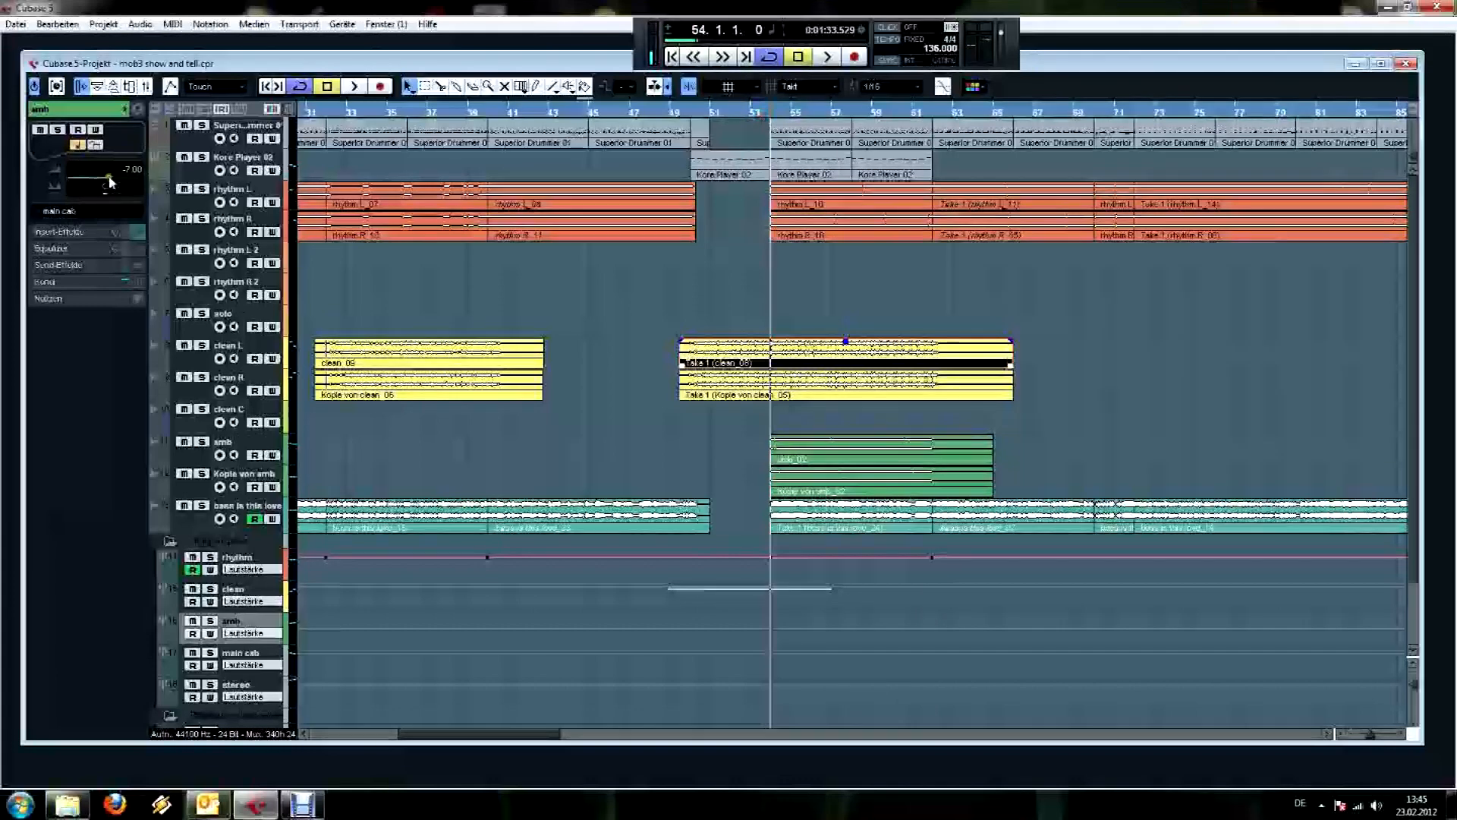
{"action": "key", "text": "space"}
{"action": "left_click_drag", "start_coordinate": [71, 181], "coordinate": [112, 184]}
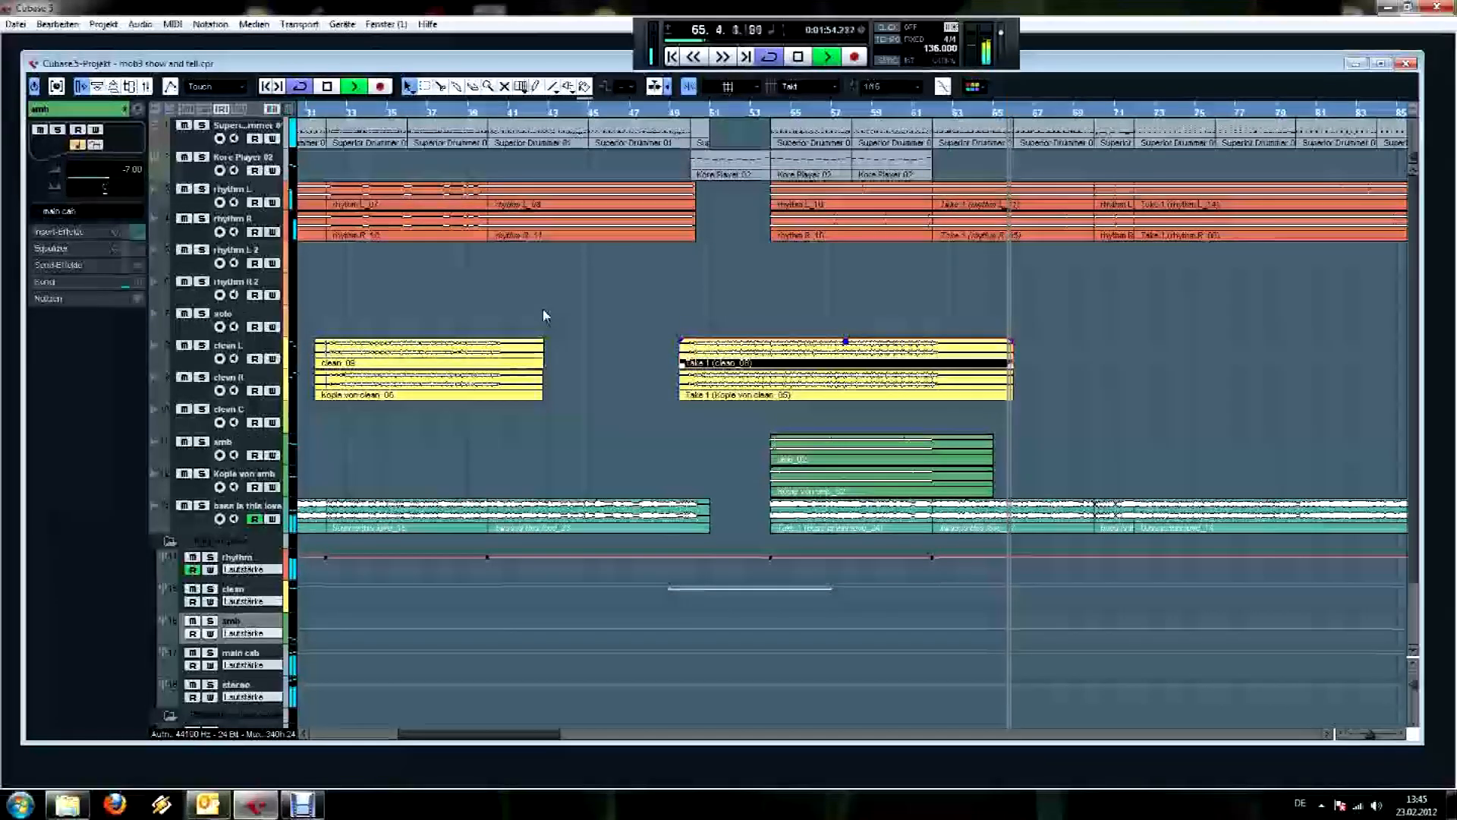
{"action": "key", "text": "space"}
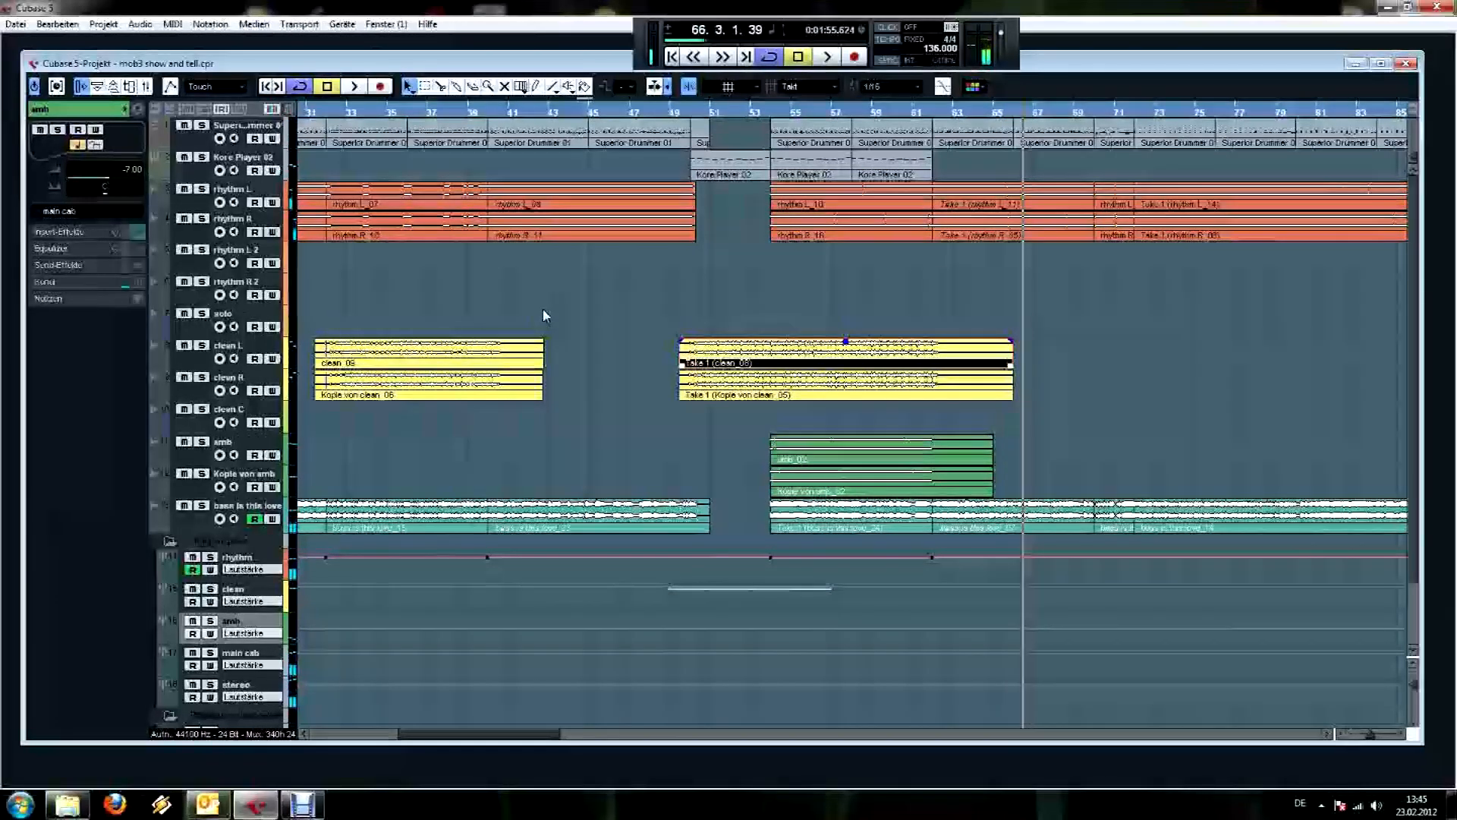
Examine the rhythm group channel and the Kore Player and ambient clips after bar 54, and move the playhead to bar 48.
{"action": "left_click", "coordinate": [177, 563]}
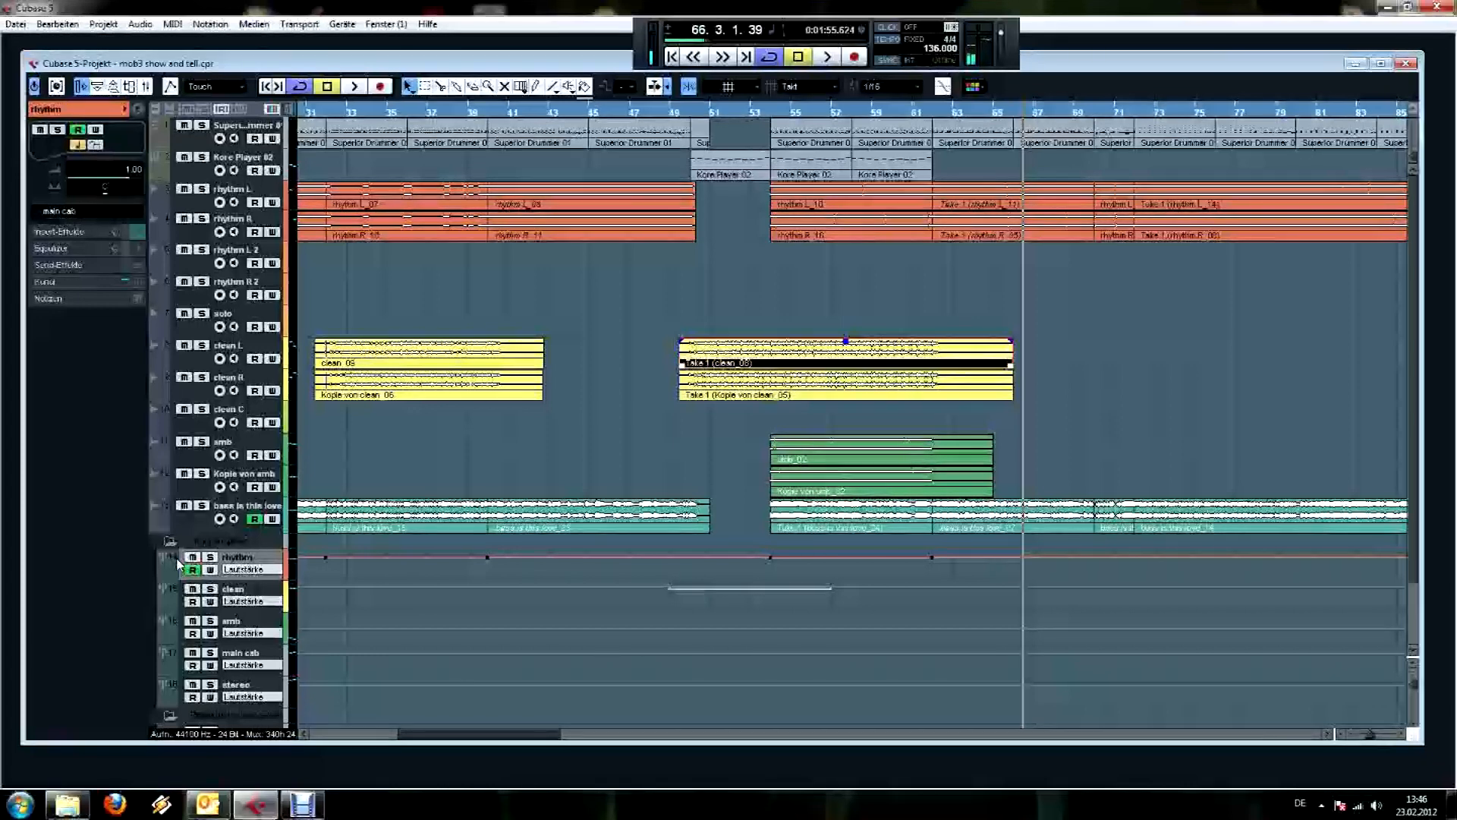
{"action": "left_click", "coordinate": [764, 274]}
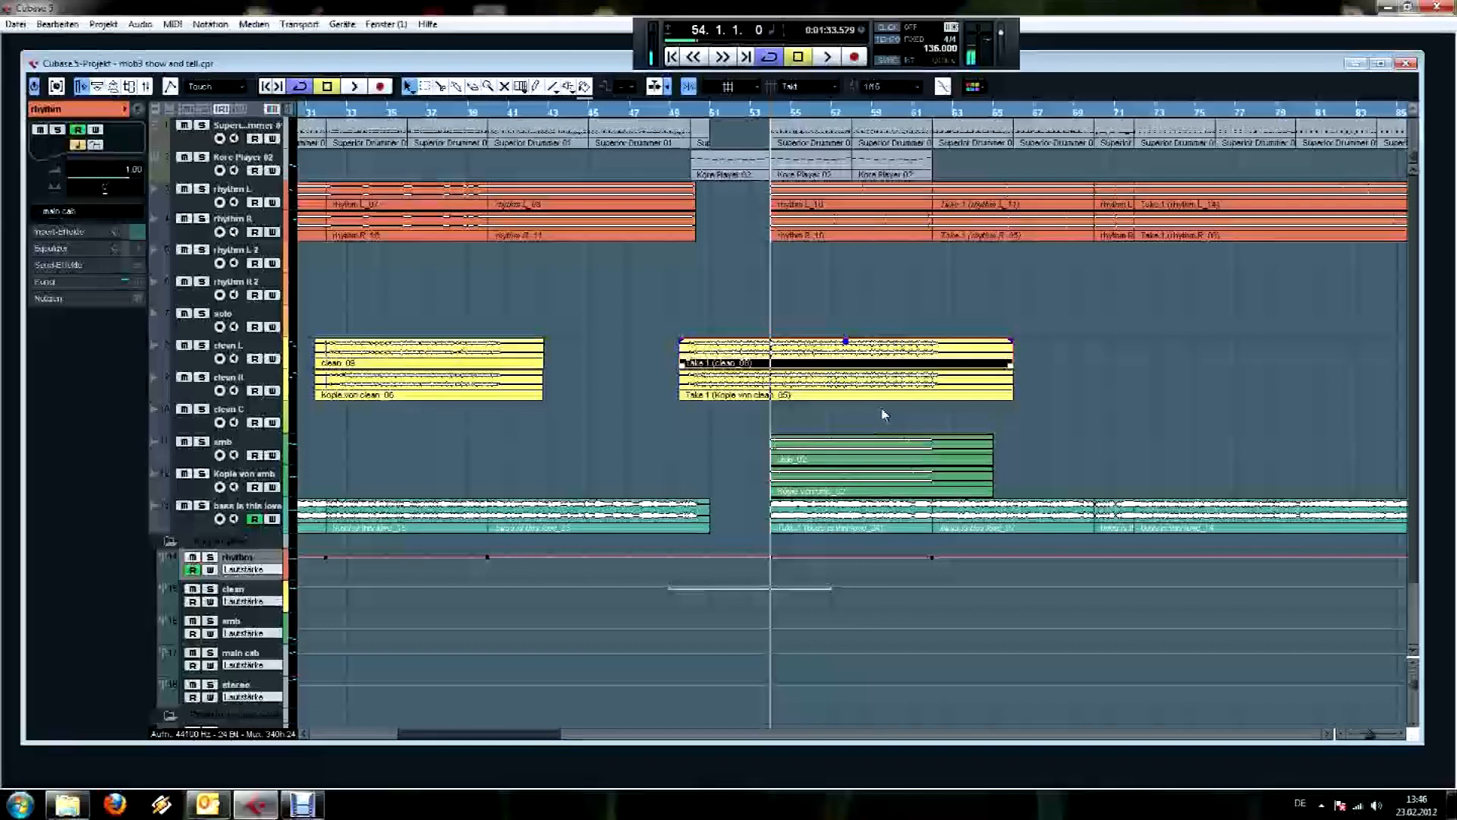
{"action": "left_click", "coordinate": [829, 177]}
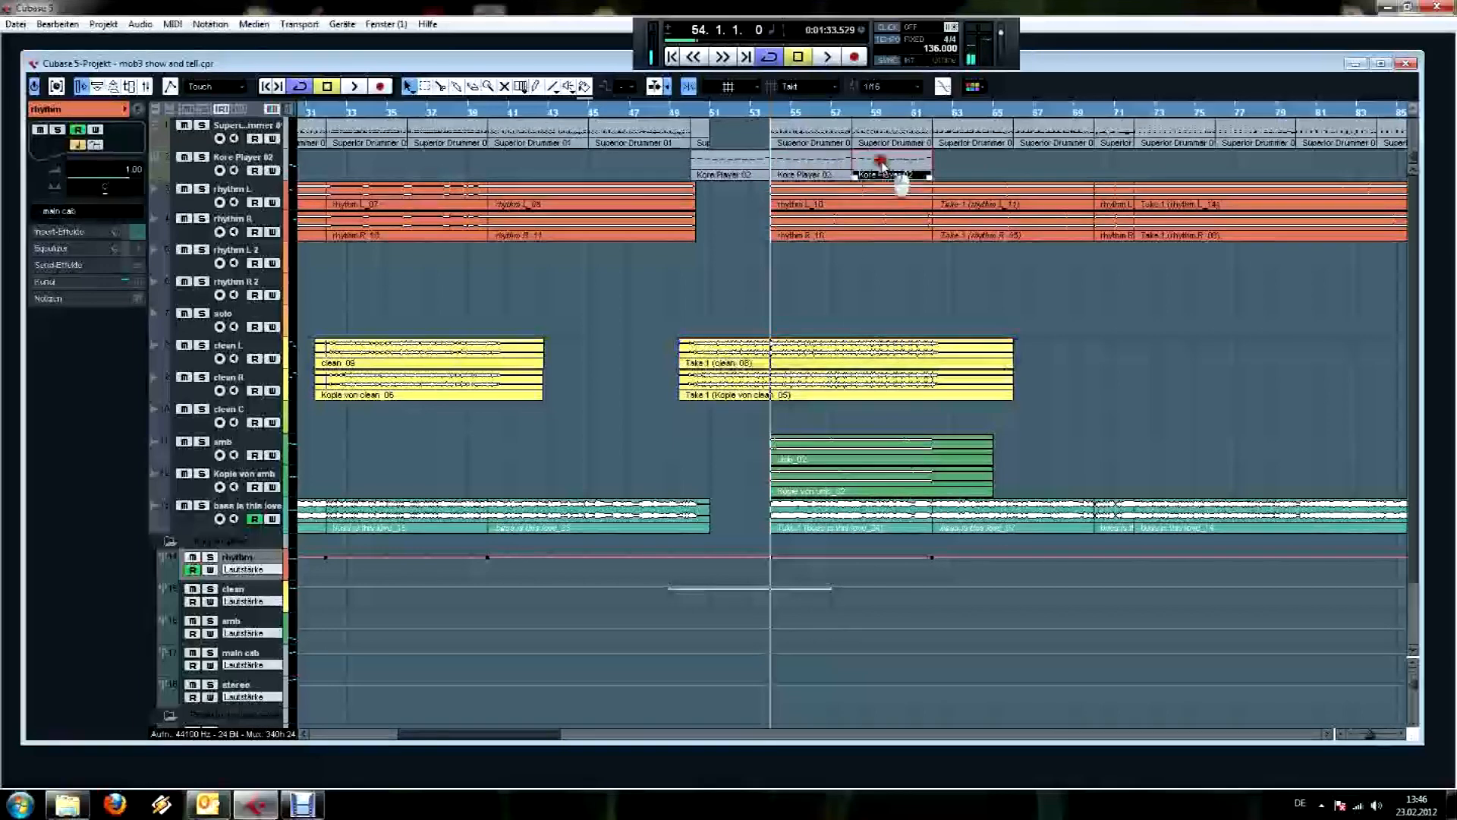
{"action": "left_click", "coordinate": [838, 467]}
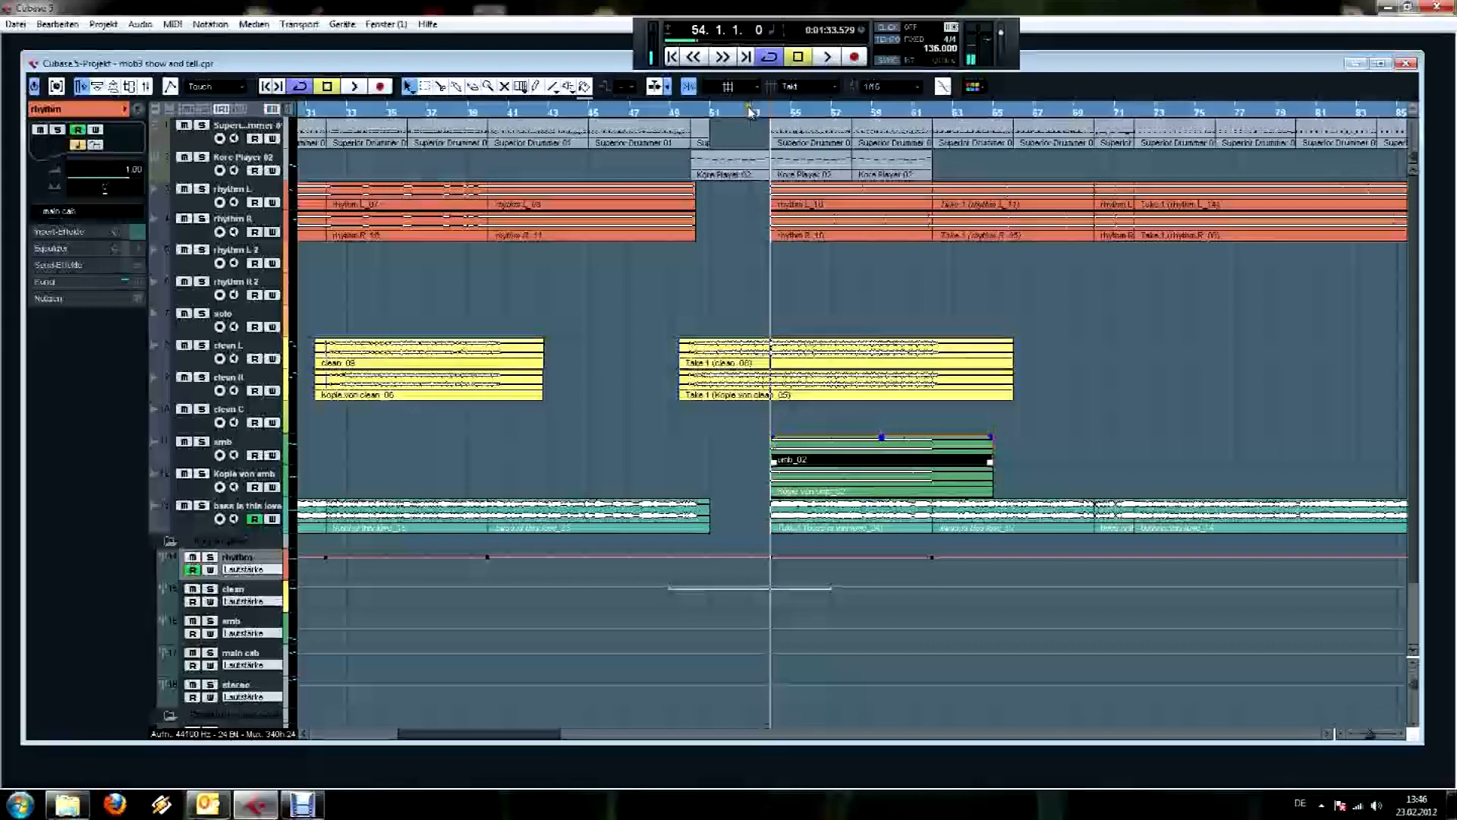
{"action": "left_click_drag", "start_coordinate": [726, 115], "coordinate": [649, 114]}
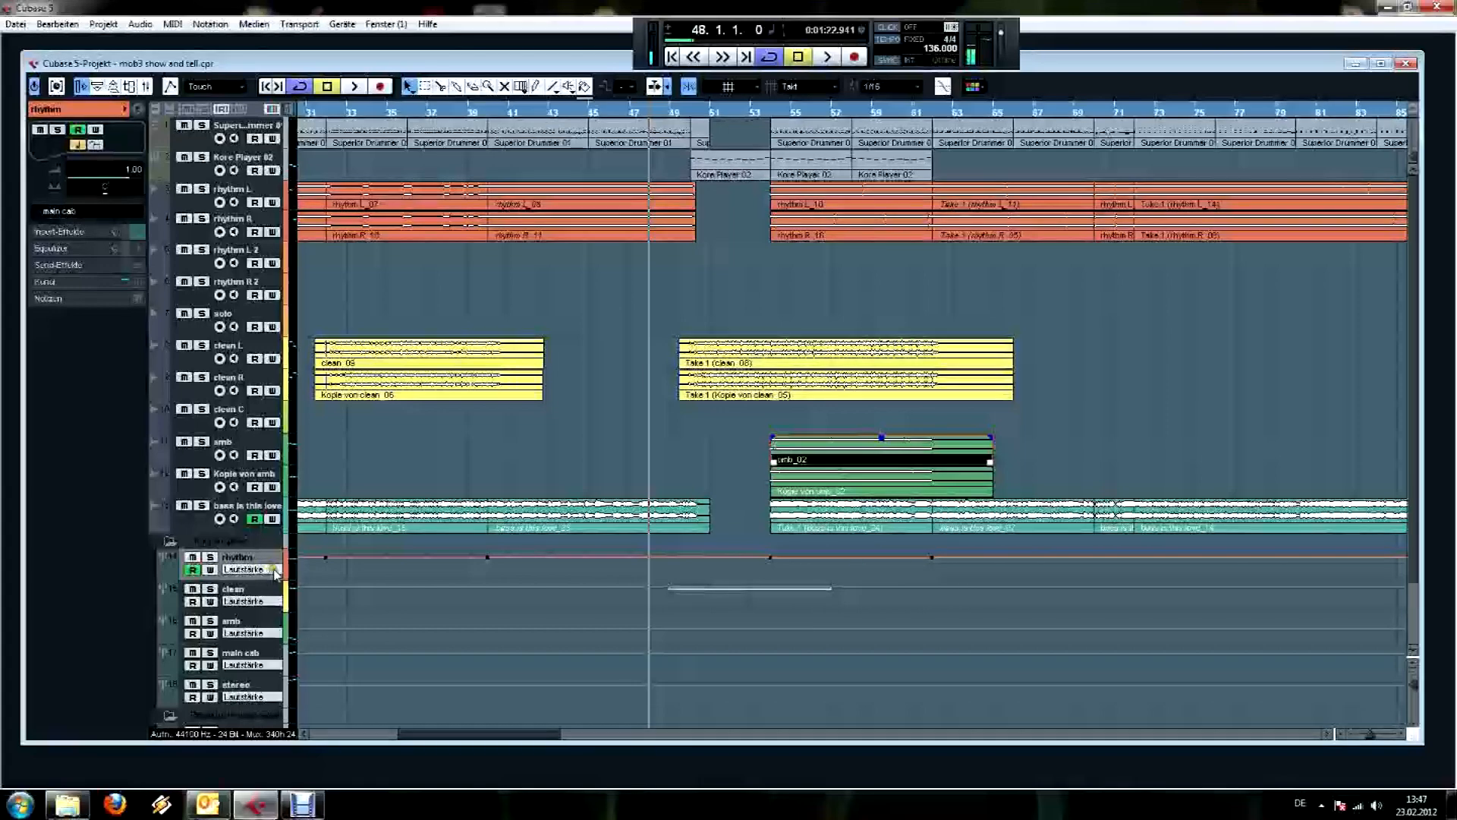
Review the rhythm group's automation parameters and add points to its volume curve, dipping at about bar 65 and rising at about bar 68.
{"action": "left_click", "coordinate": [245, 571]}
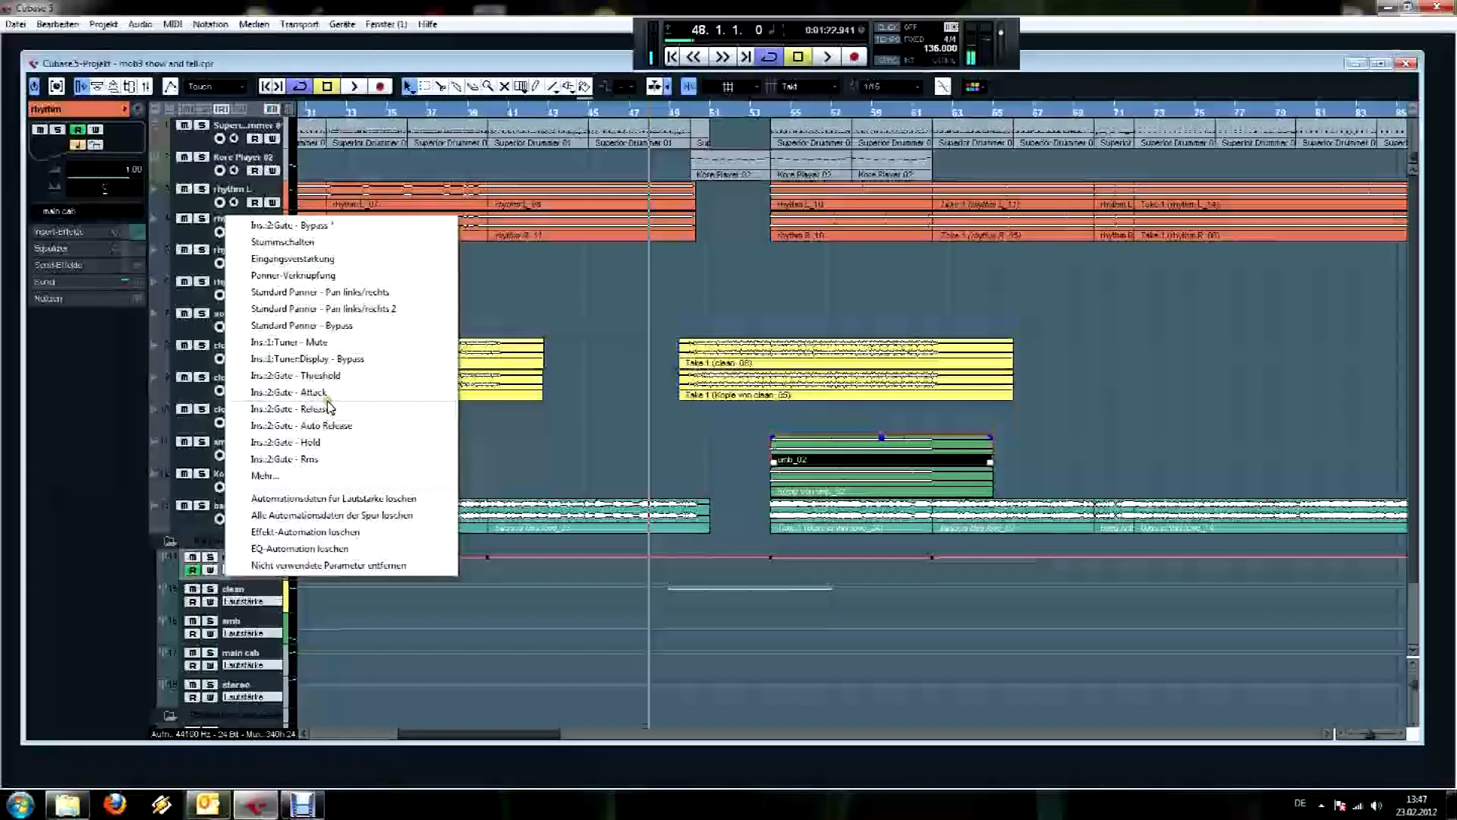
{"action": "left_click", "coordinate": [106, 566]}
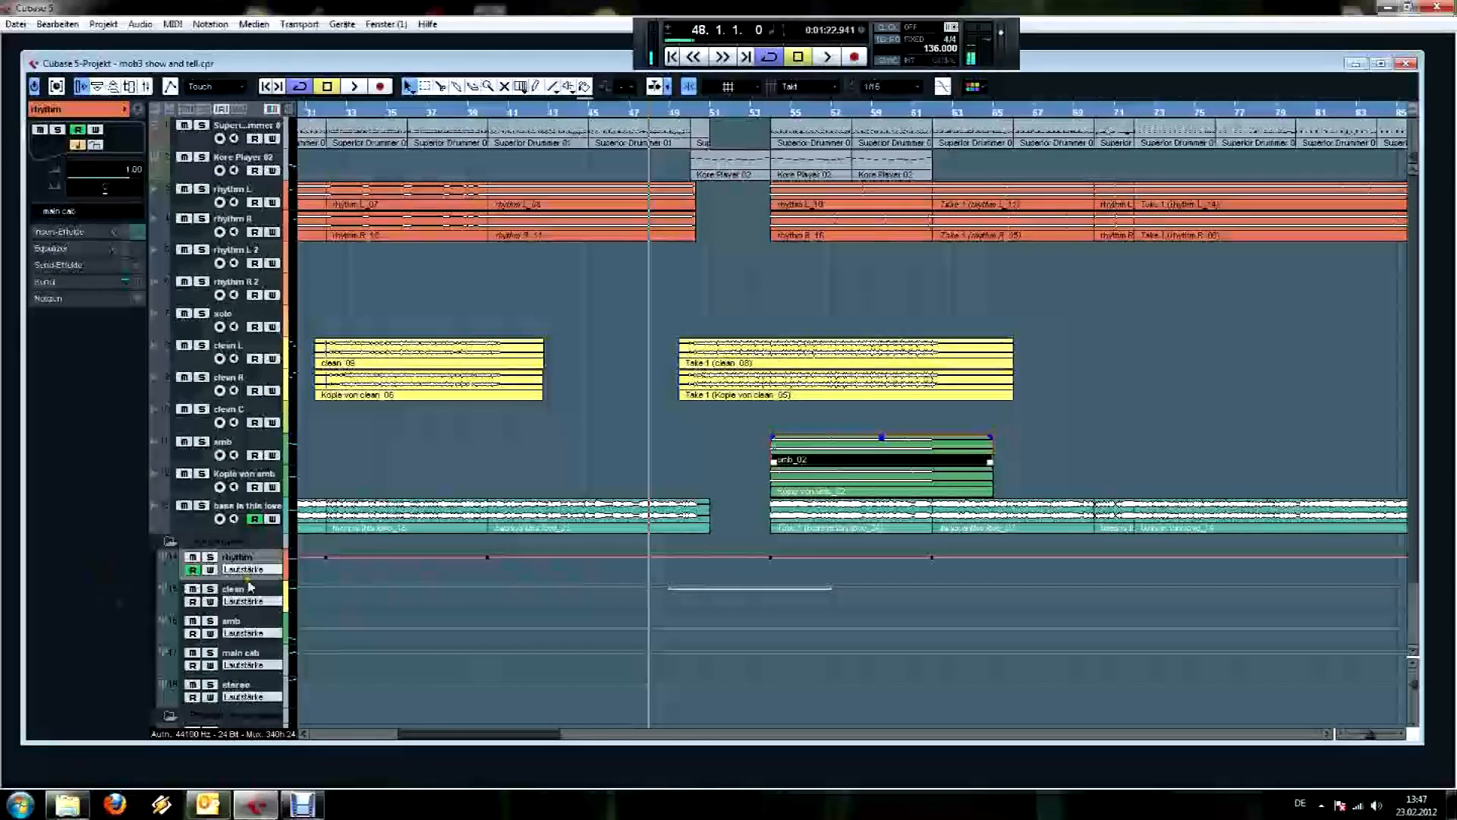
{"action": "left_click", "coordinate": [994, 557]}
{"action": "left_click_drag", "start_coordinate": [996, 558], "coordinate": [1060, 551]}
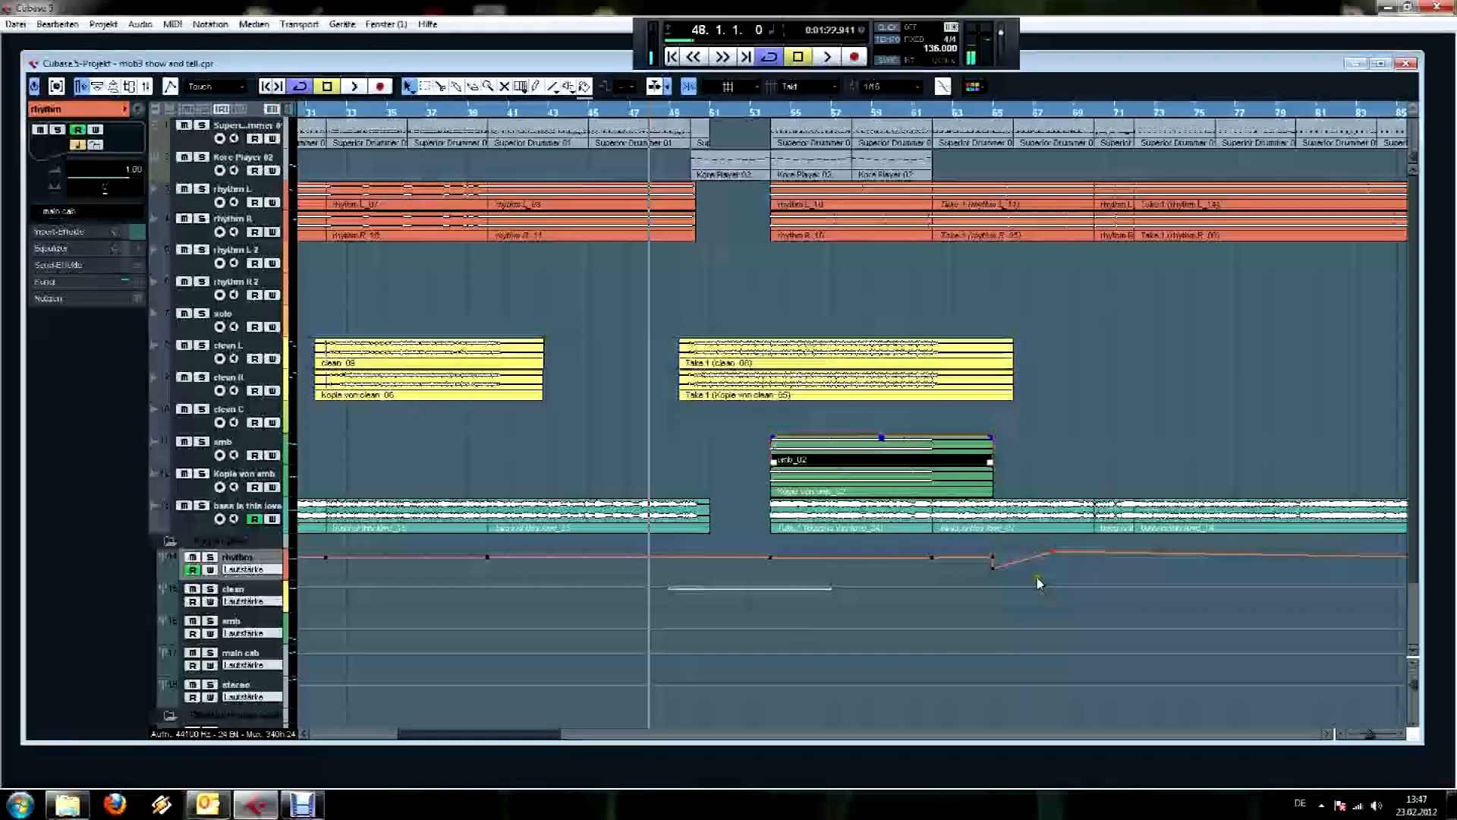
Delete the volume automation points on the rhythm group's curve from about bar 65 onward.
{"action": "left_click", "coordinate": [1029, 559]}
{"action": "left_click_drag", "start_coordinate": [1029, 558], "coordinate": [973, 557]}
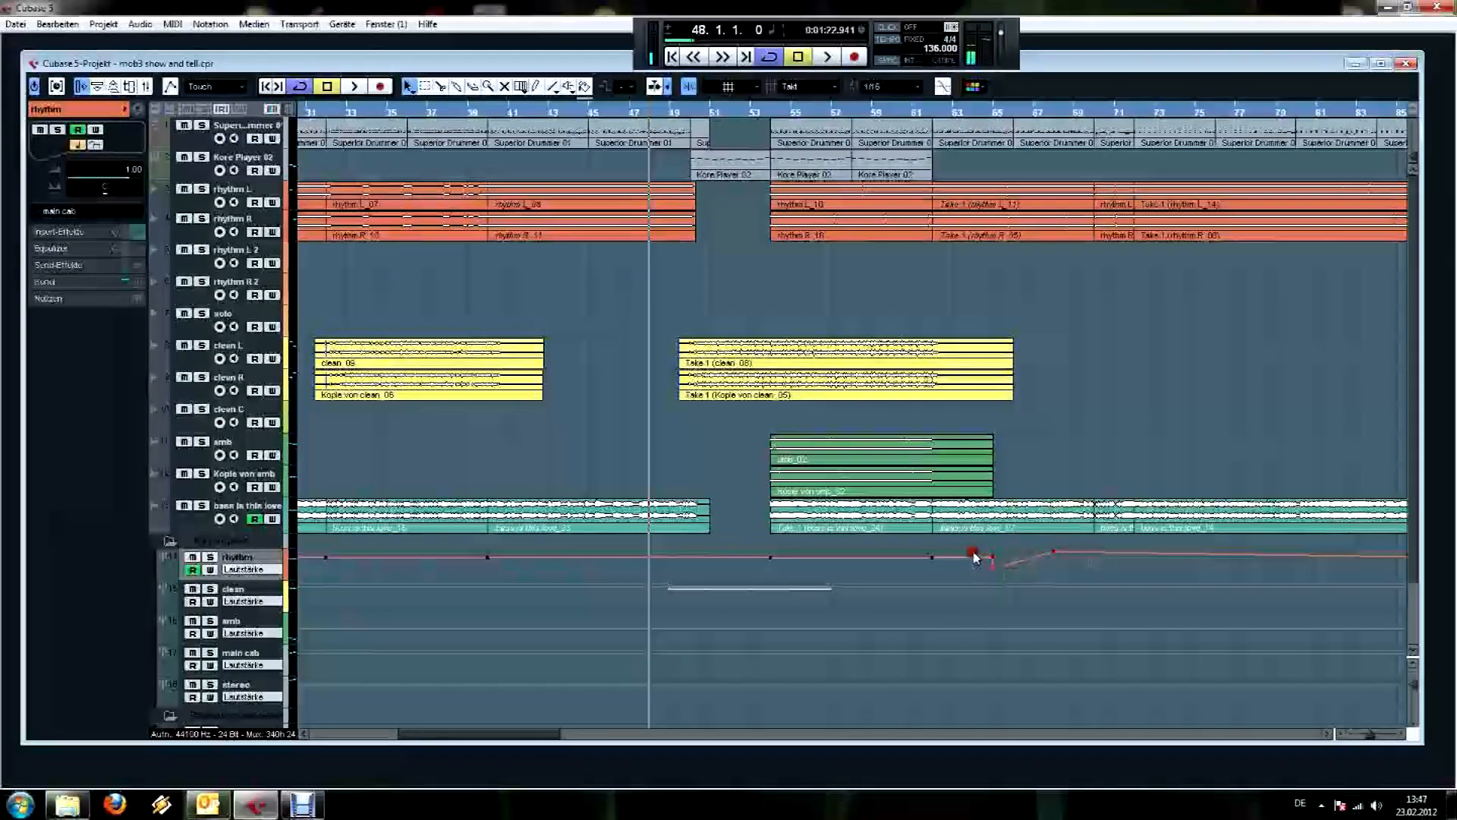
{"action": "key", "text": "Delete"}
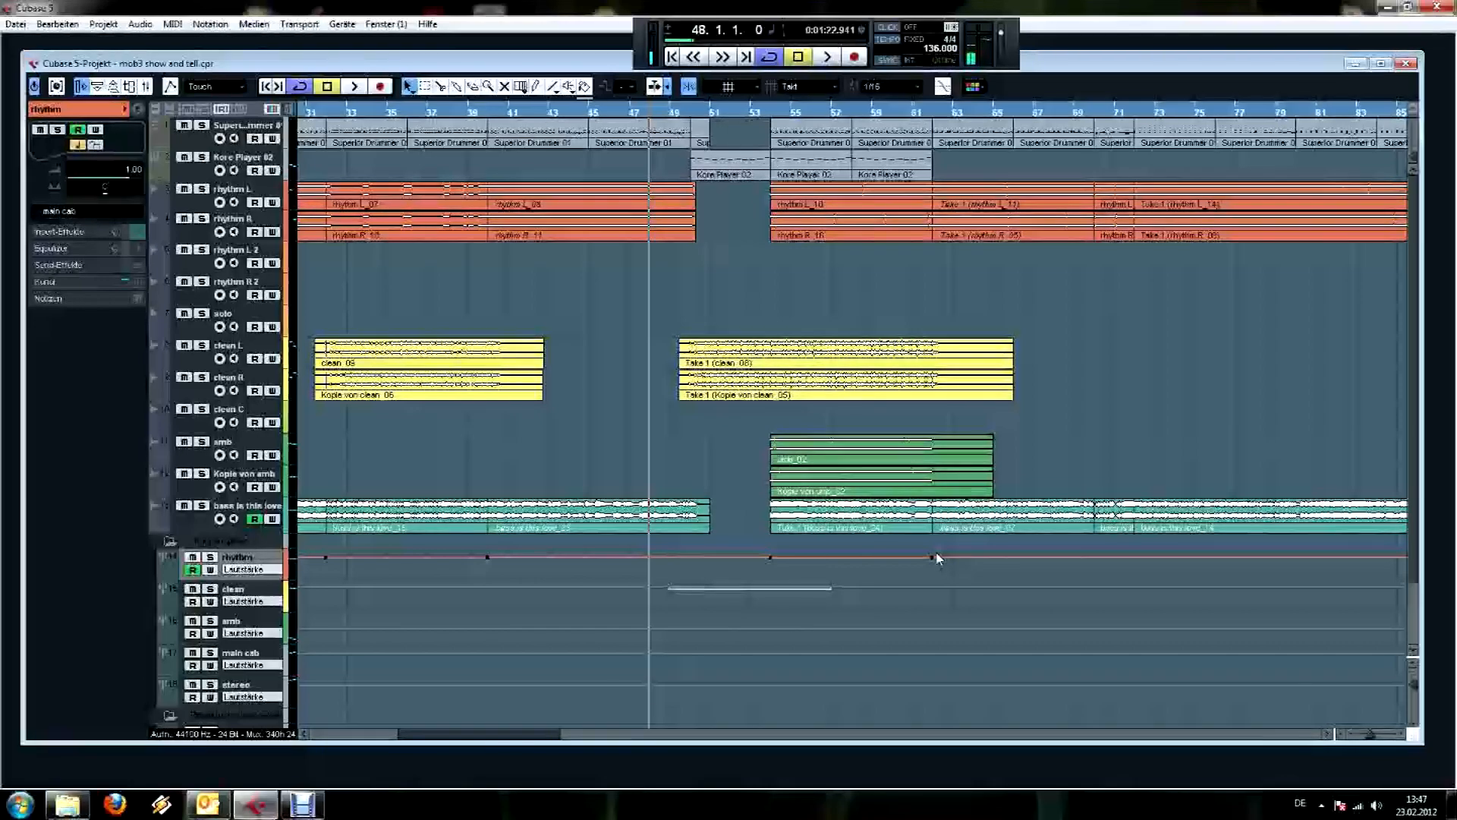
Play the full mix from bar 54, skip ahead to about bar 62, and stop playback at about bar 66.
{"action": "key", "text": "g"}
{"action": "key", "text": "g"}
{"action": "key", "text": "g"}
{"action": "key", "text": "g"}
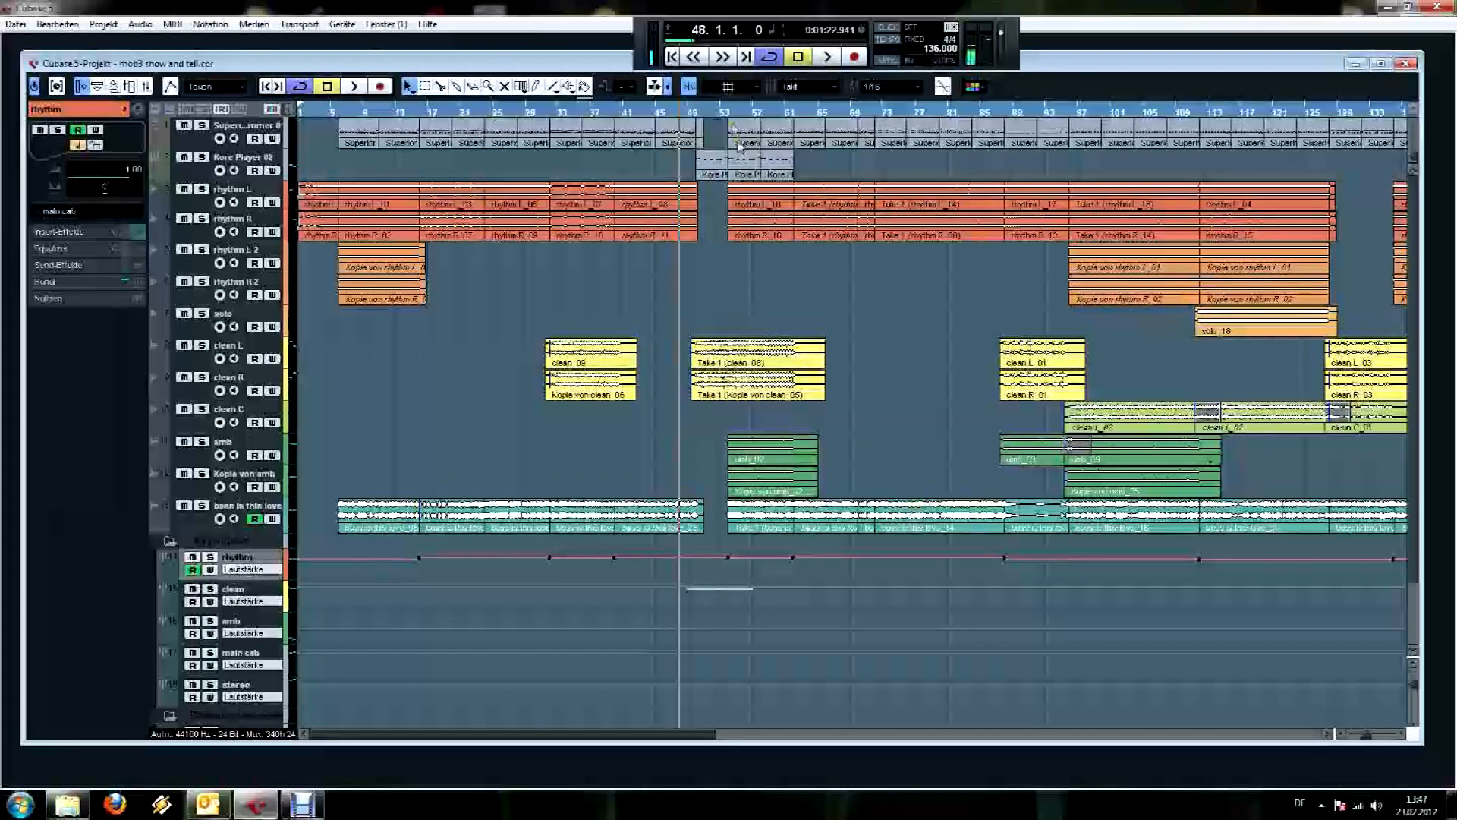
{"action": "left_click", "coordinate": [727, 112]}
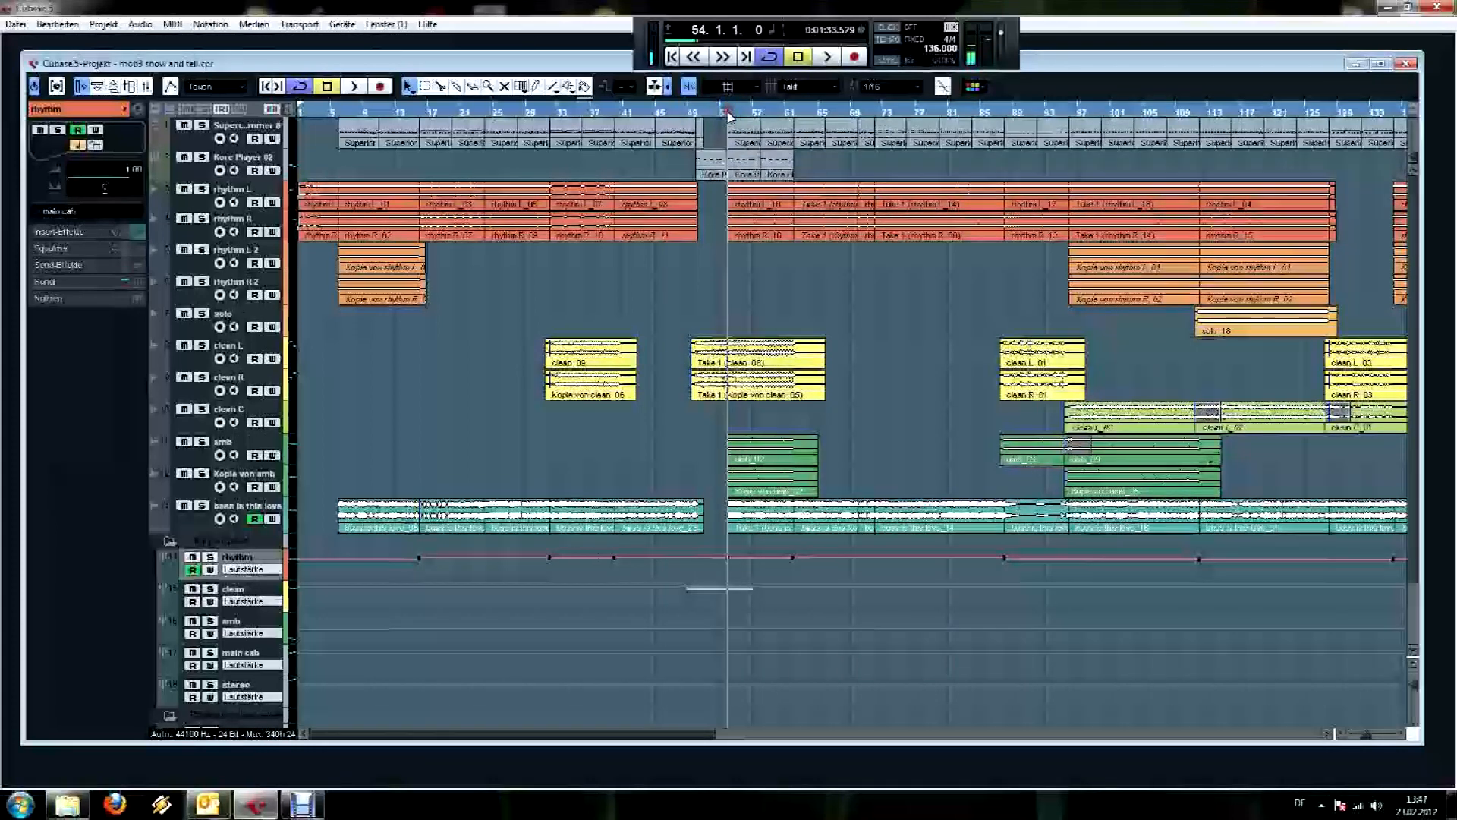
{"action": "key", "text": "space"}
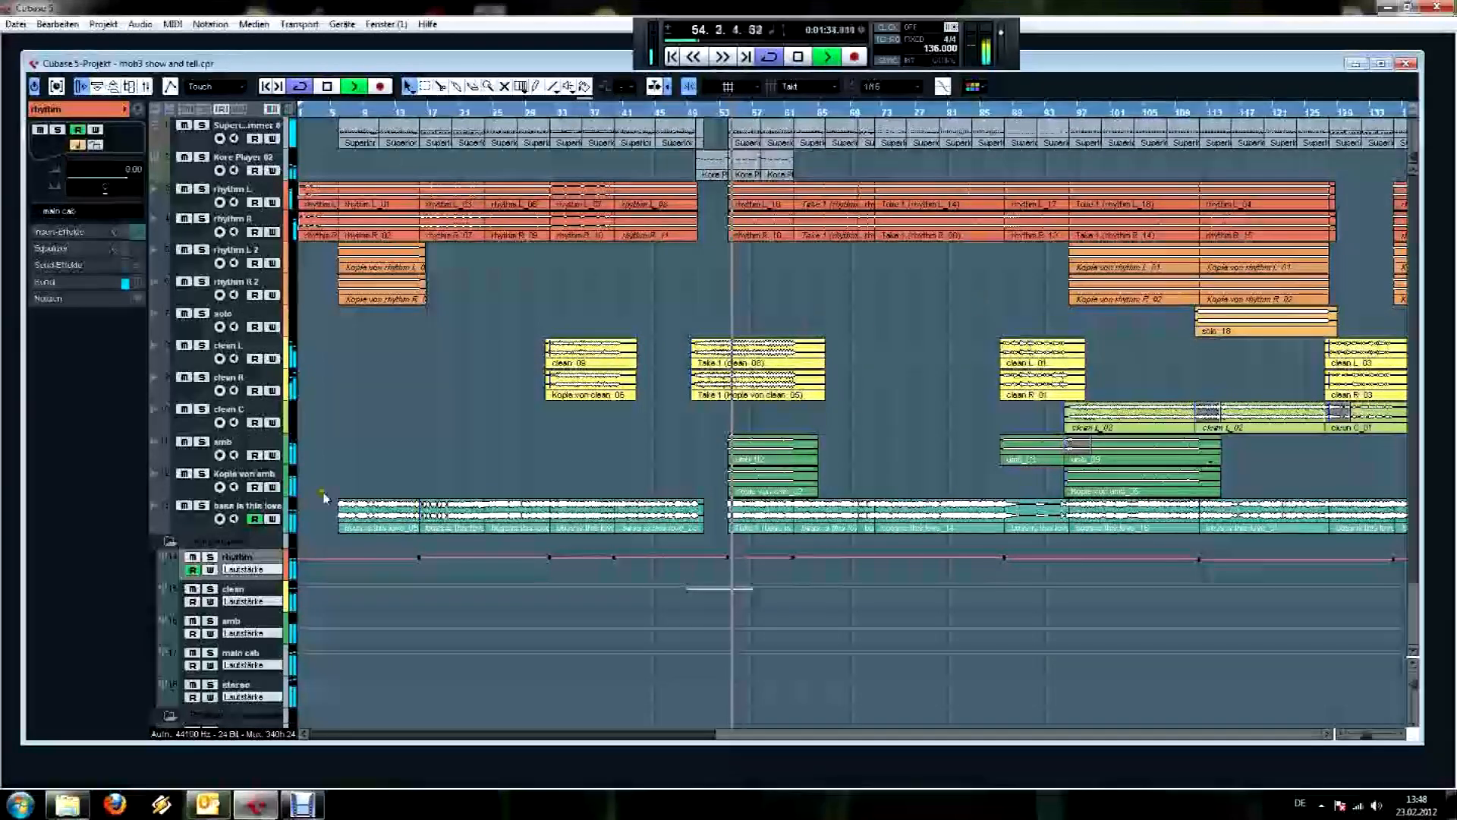
{"action": "left_click", "coordinate": [794, 113]}
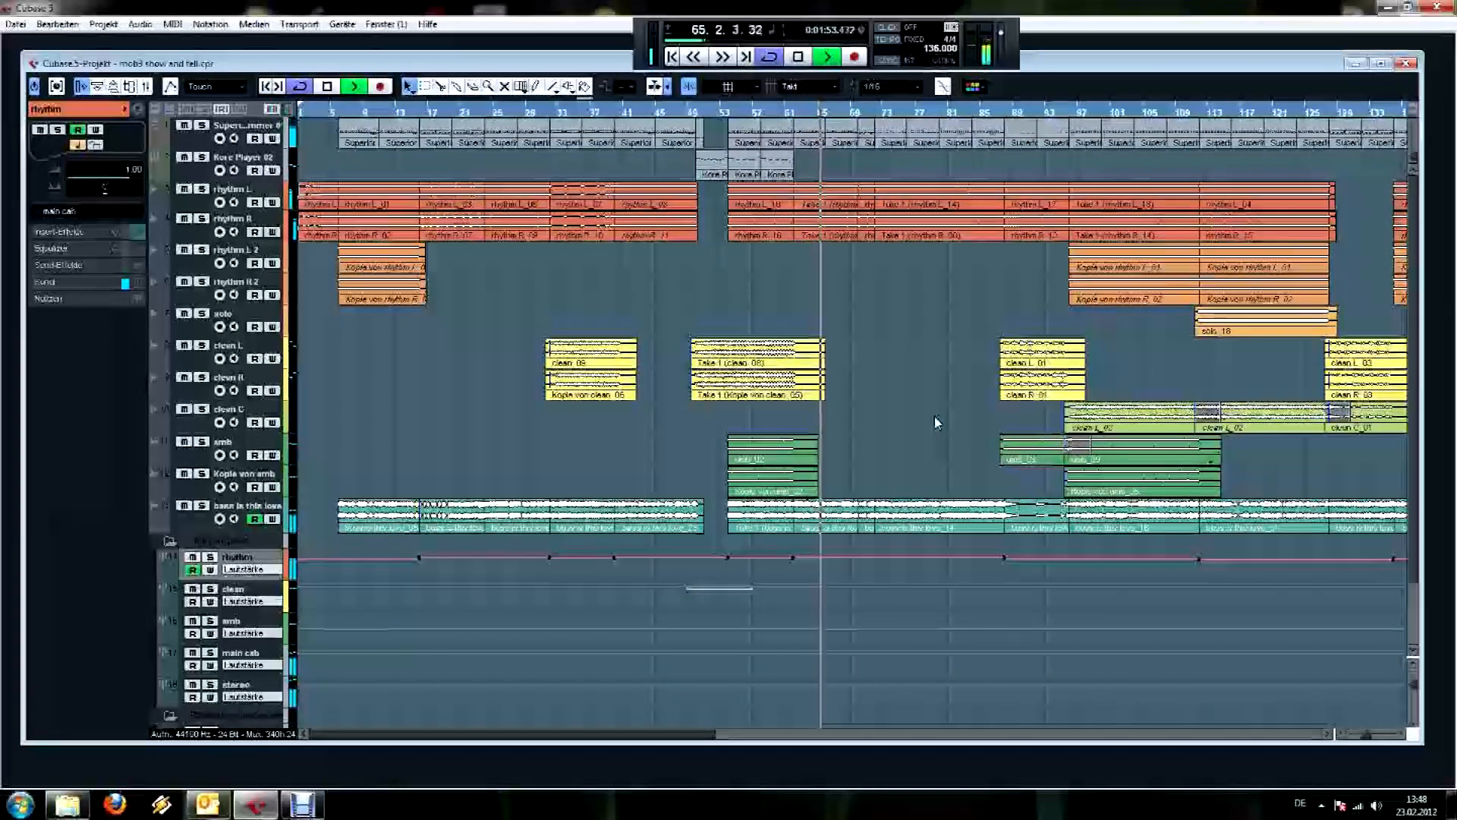
{"action": "key", "text": "space"}
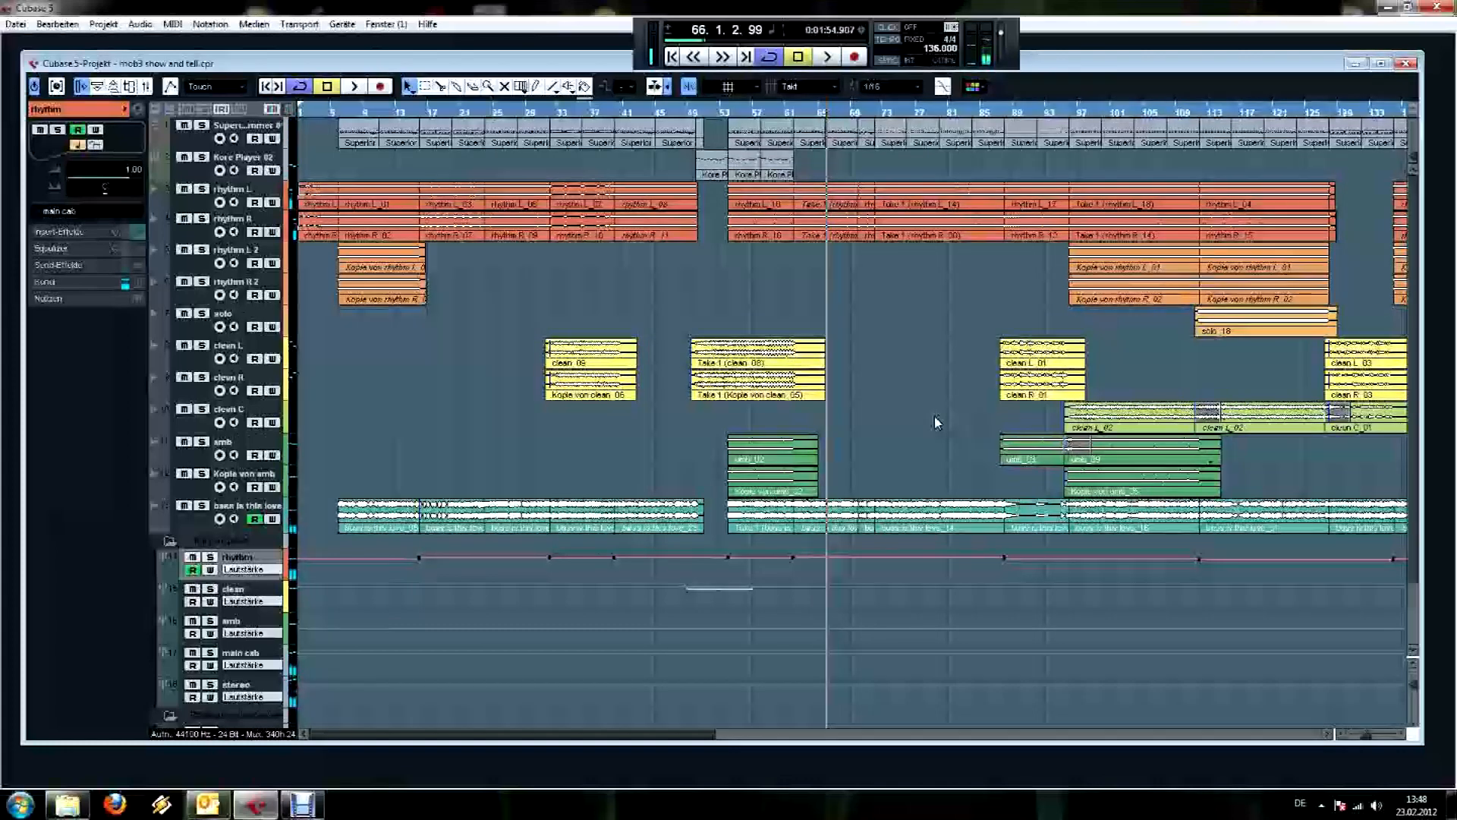
Inspect the insert effects of the individual guitar tracks, including solo and amb.
{"action": "left_click", "coordinate": [191, 458]}
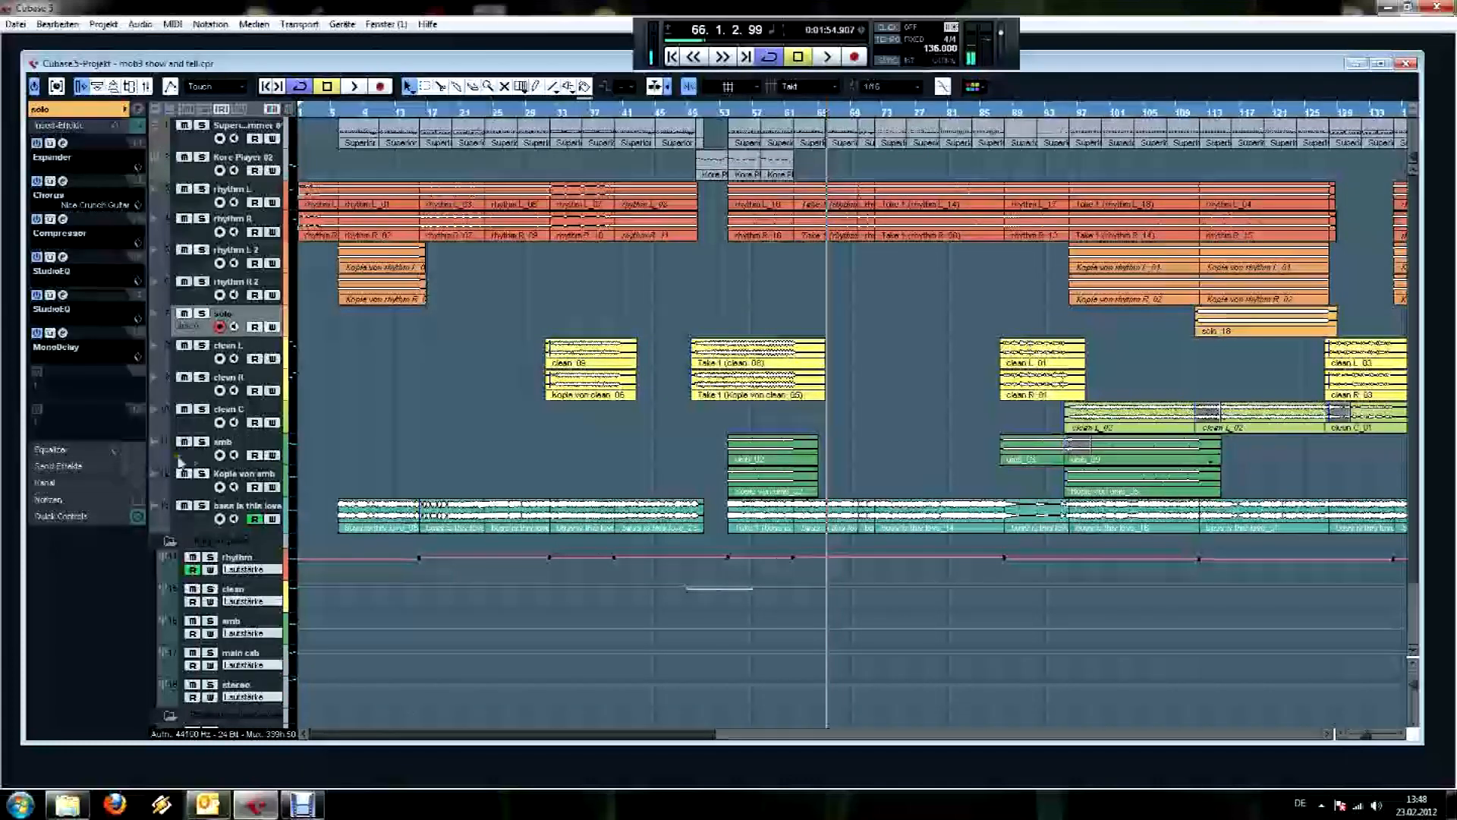
{"action": "left_click", "coordinate": [183, 367]}
{"action": "left_click", "coordinate": [188, 458]}
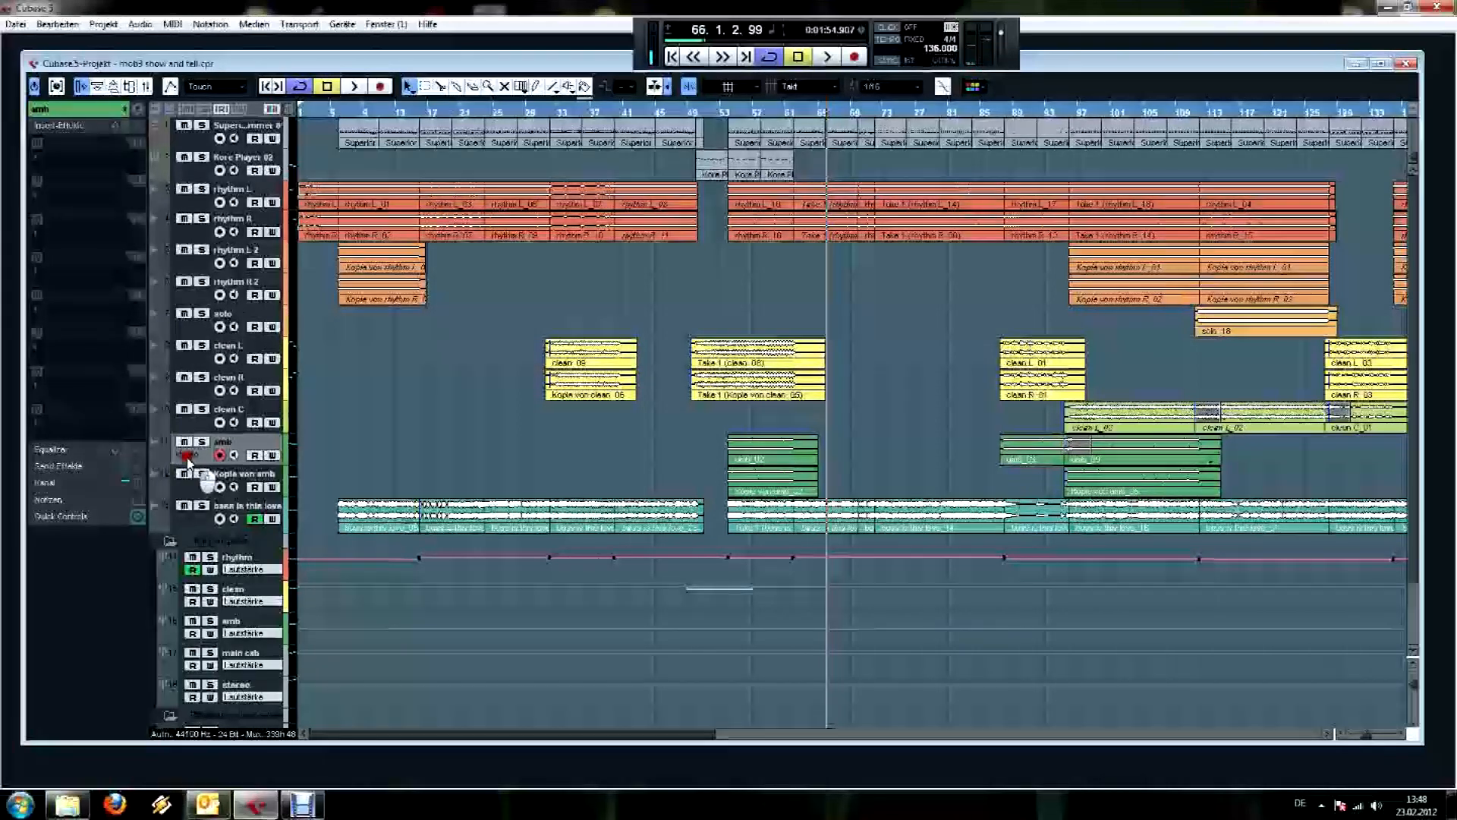